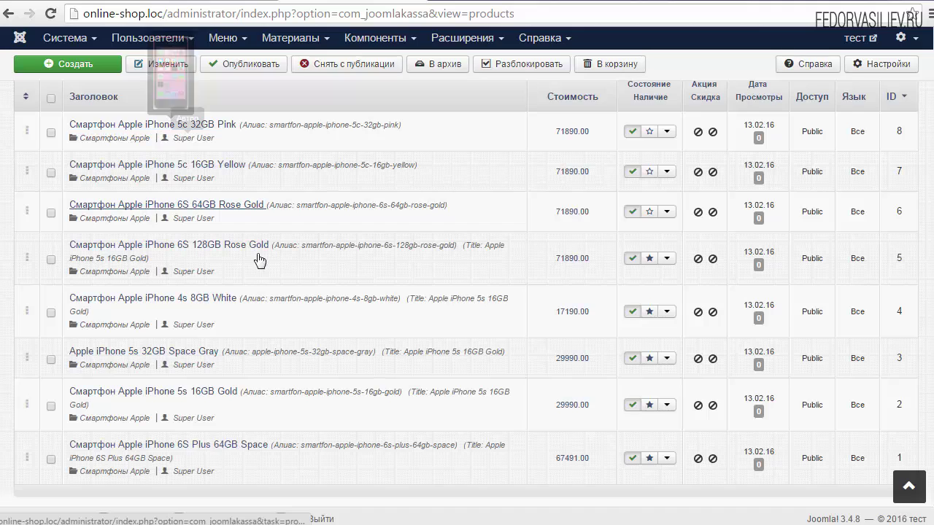
Look over the Apple smartphone list in the JOOMLAKASSA products view and preview the iPhone 4s 8GB White image
scroll(210, 312, up, 1)
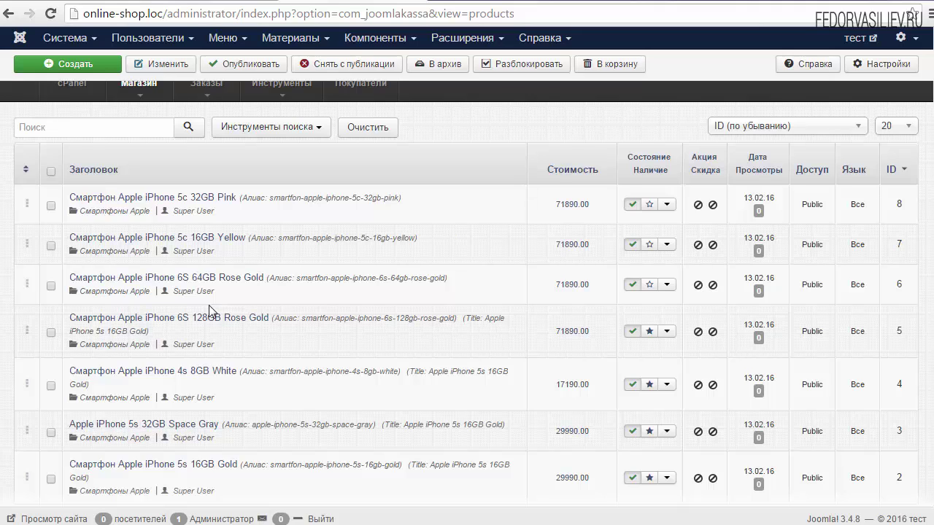
mouse_move(179, 373)
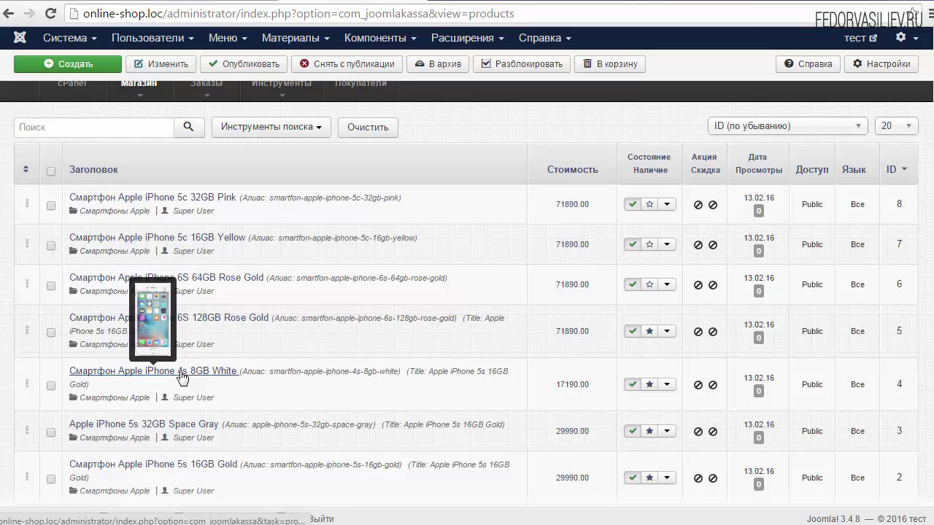
mouse_move(101, 322)
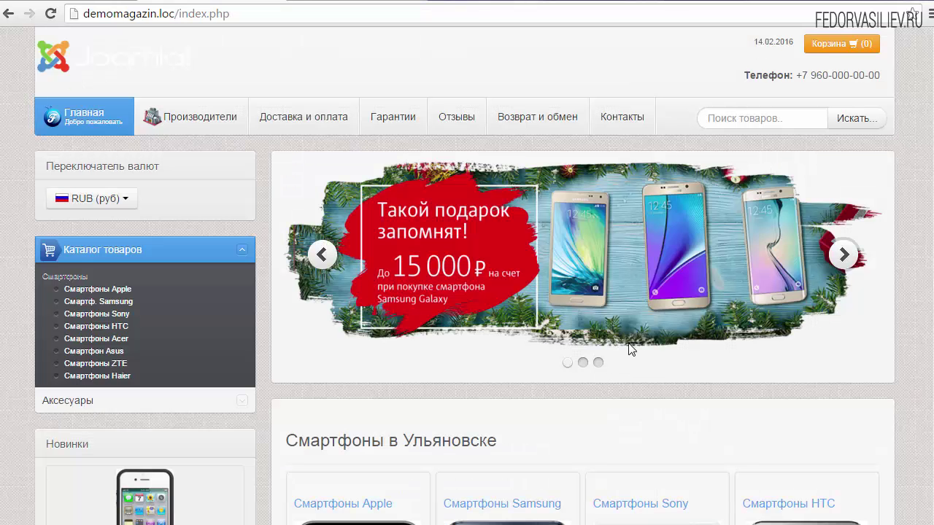
Switch to the demomagazin.loc storefront and look over its home page, from the banner to the smartphone categories
scroll(467, 292, down, 3)
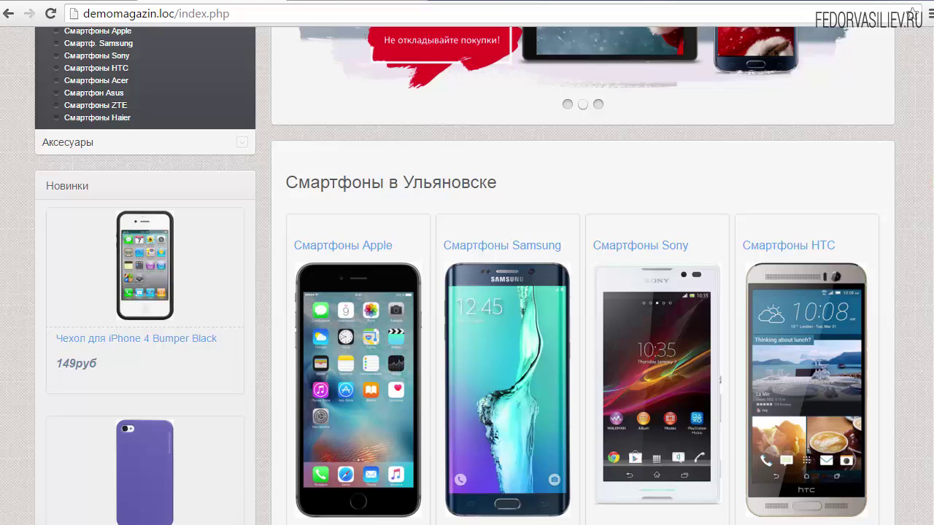
scroll(472, 445, up, 3)
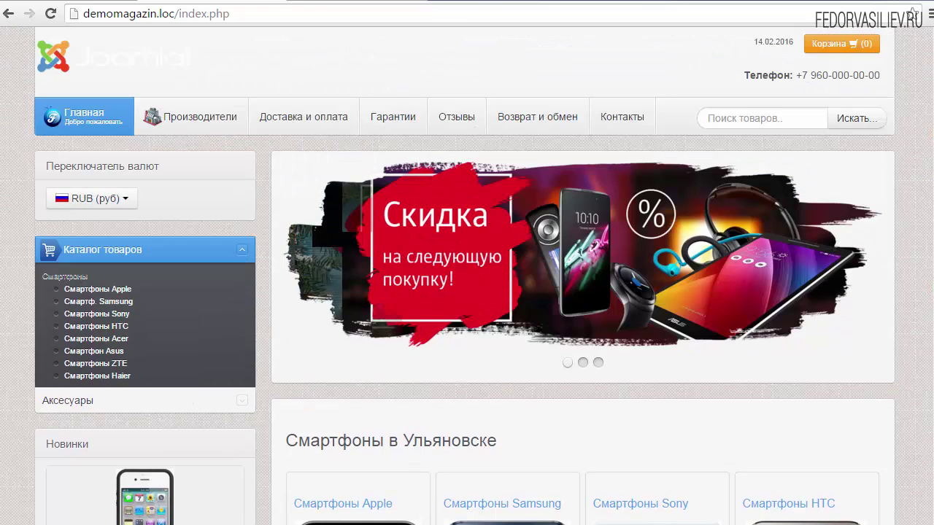
scroll(467, 292, down, 3)
scroll(467, 292, up, 1)
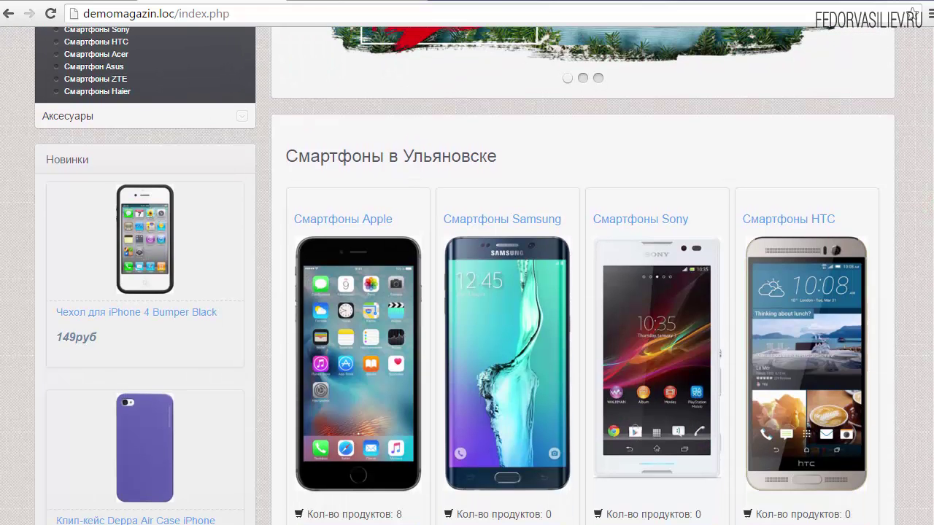
scroll(210, 292, up, 3)
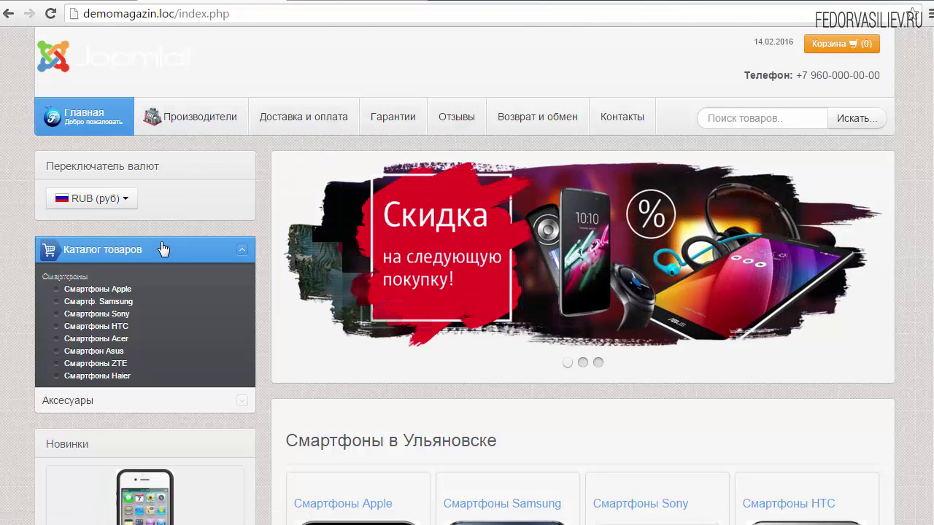
Collapse and expand the "Каталог товаров" and "Аксесуары" sections of the storefront's catalogue menu to examine their behaviour
click(93, 250)
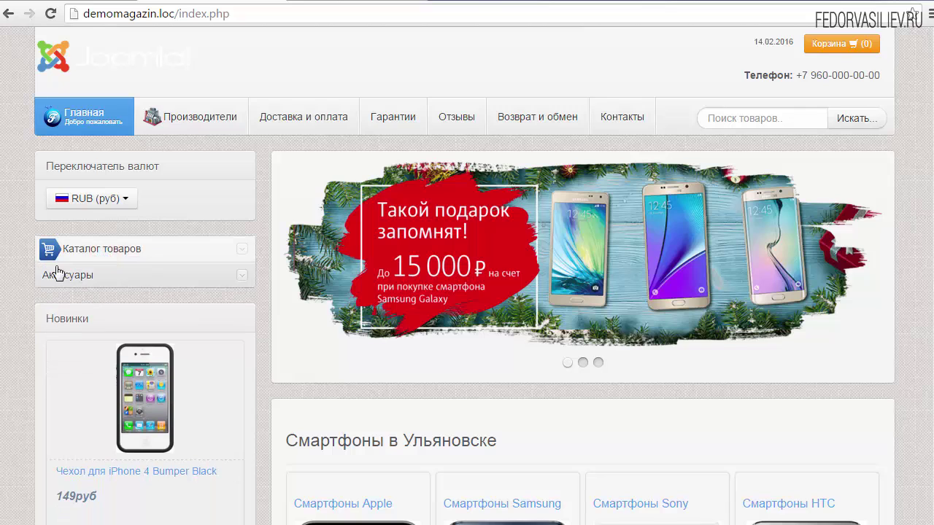
click(86, 248)
click(100, 249)
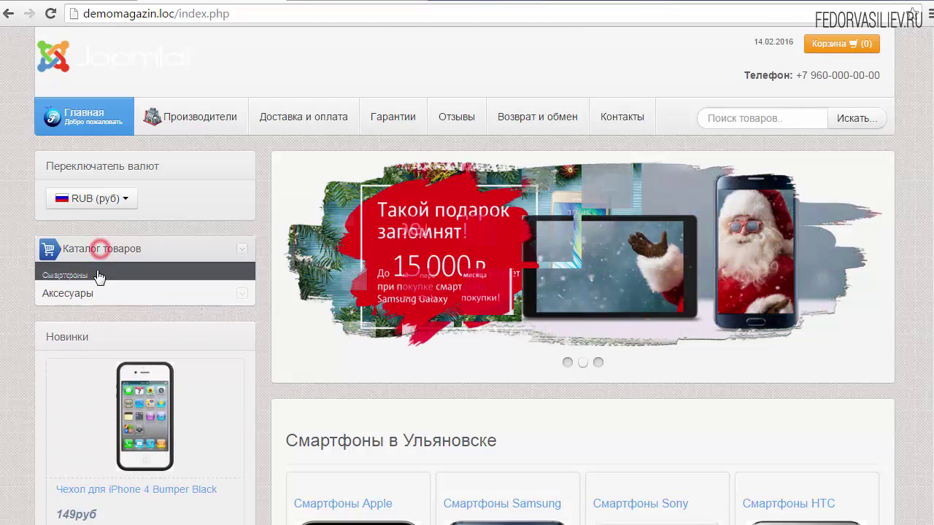
click(95, 250)
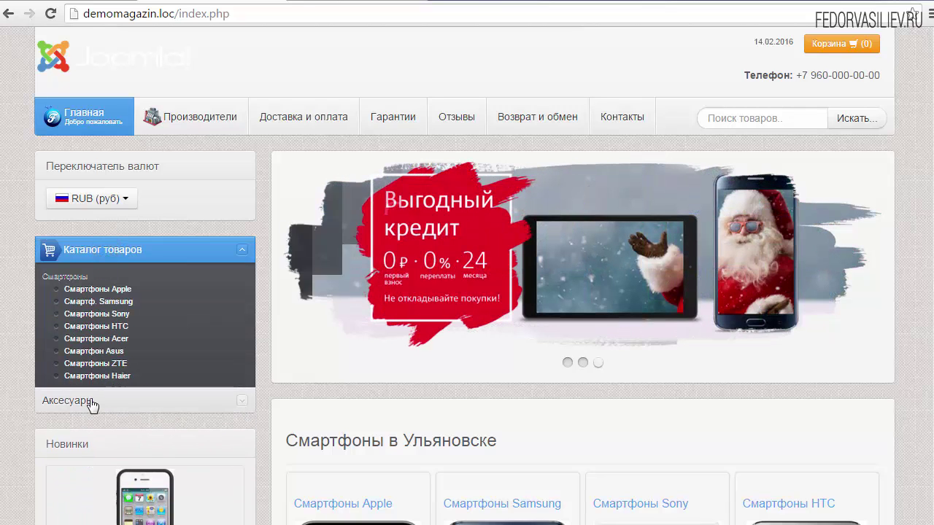
click(92, 405)
click(89, 400)
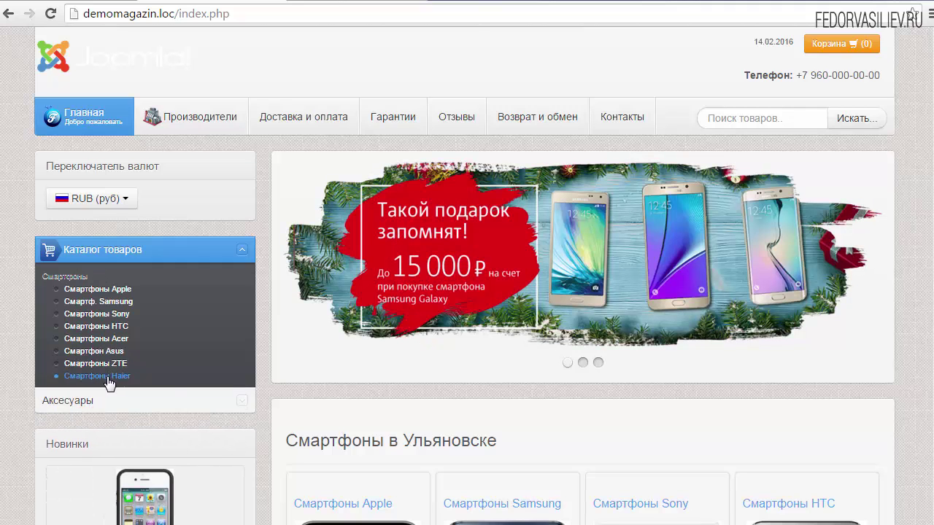
In the demomagazin administrator, examine the Main Menu item types for "Каталог товаров", "Смартфоны" and the nested "Смартфоны Apple"
click(87, 2)
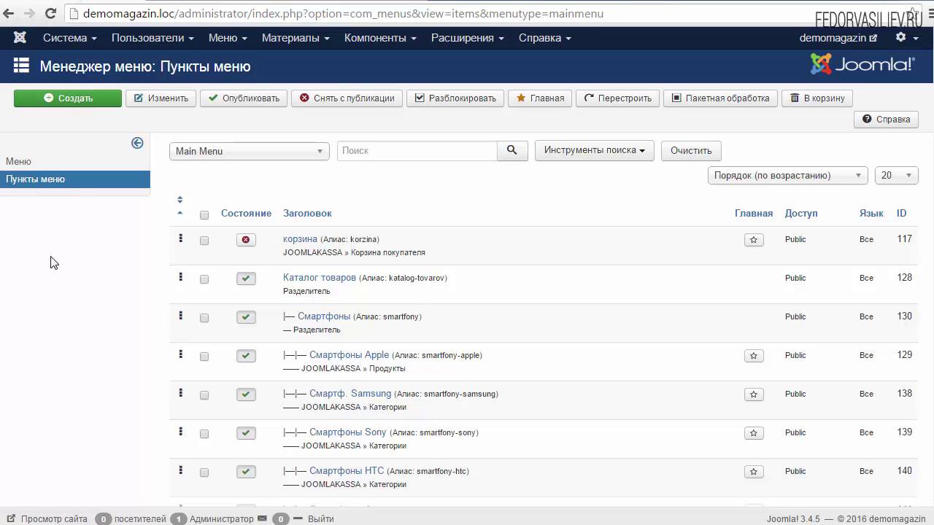
scroll(51, 262, down, 1)
drag(272, 208, 360, 200)
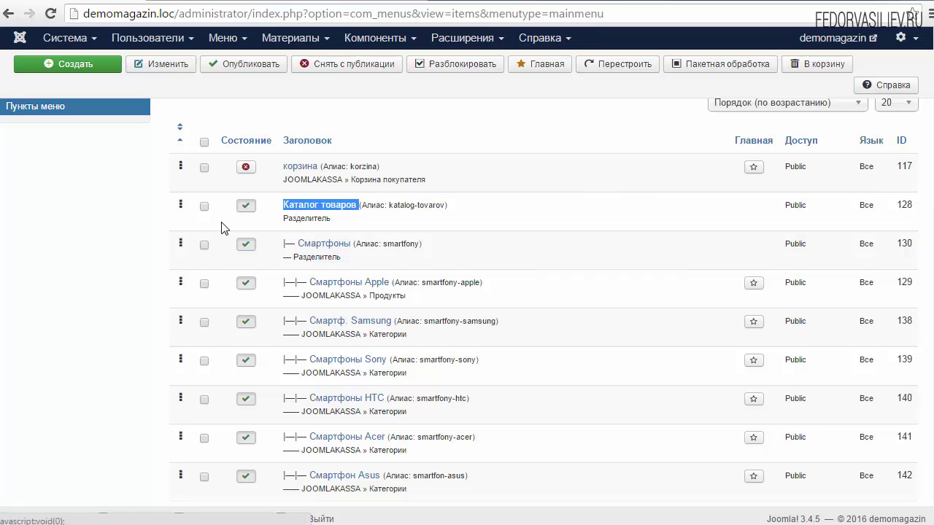
drag(328, 221, 295, 260)
click(350, 213)
click(354, 223)
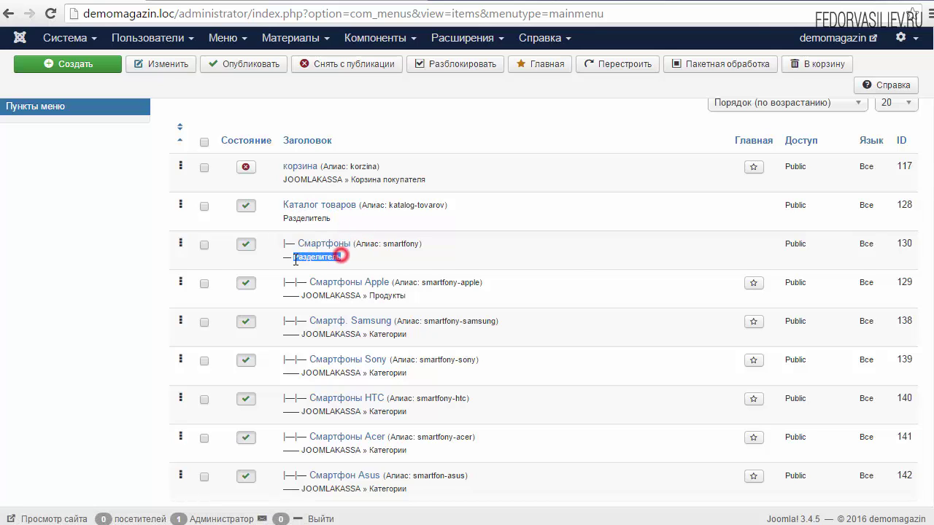
click(360, 264)
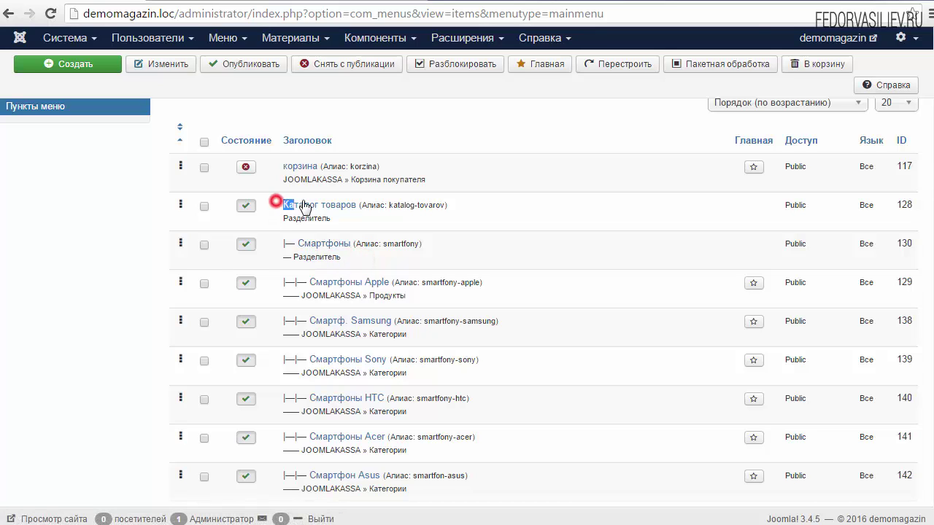
drag(305, 208, 359, 207)
click(395, 227)
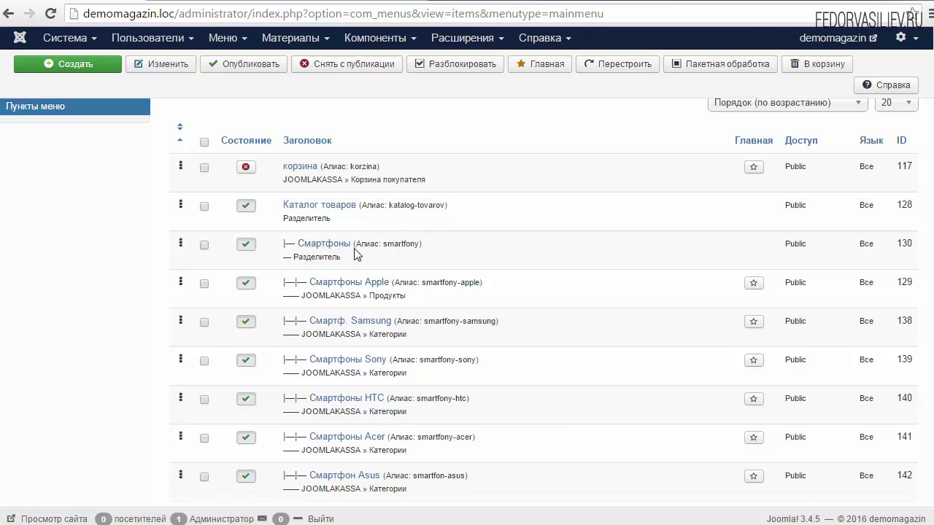
drag(325, 250, 389, 283)
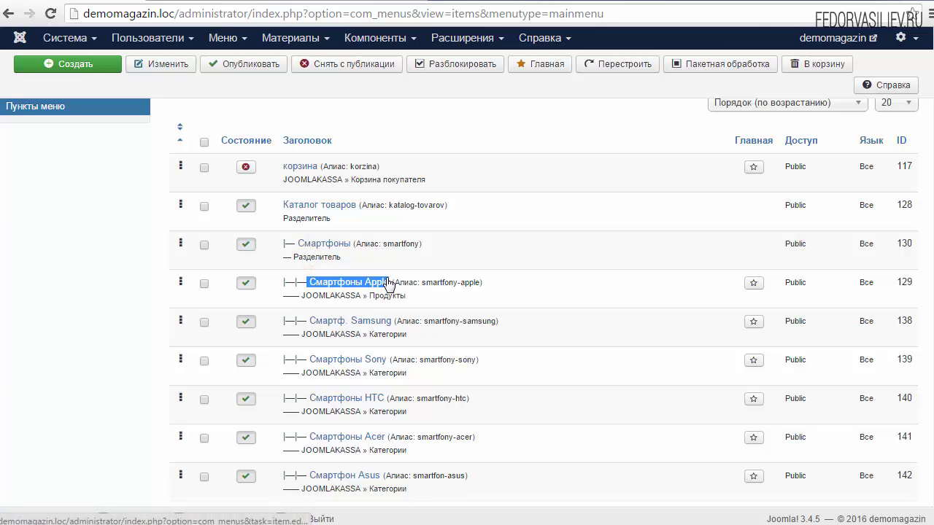
Return to the demo storefront and compare its "Каталог товаров" section and "Смартфоны" separator with the menu structure
click(146, 1)
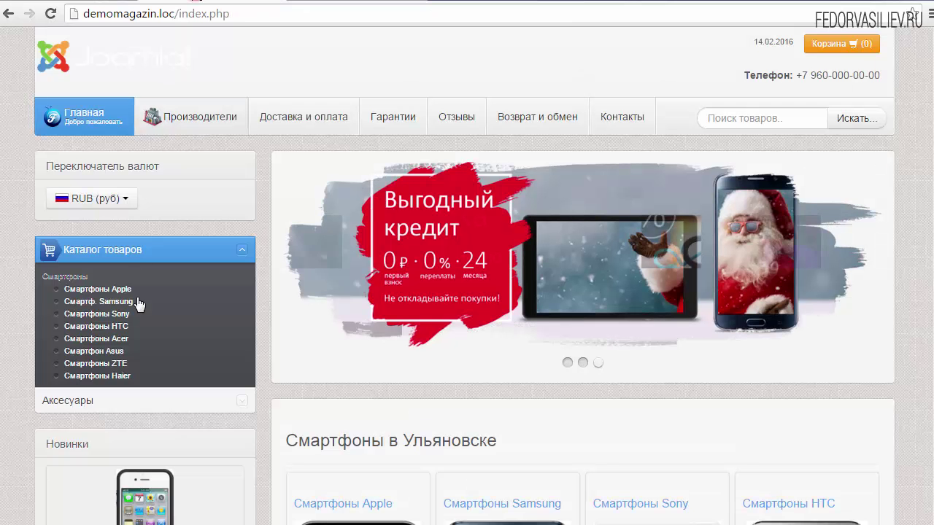
click(92, 251)
click(90, 252)
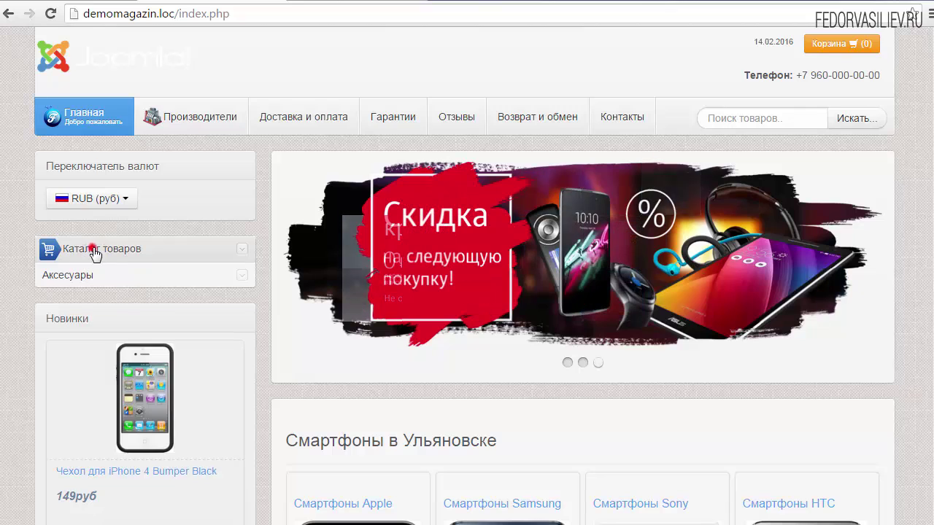
click(93, 252)
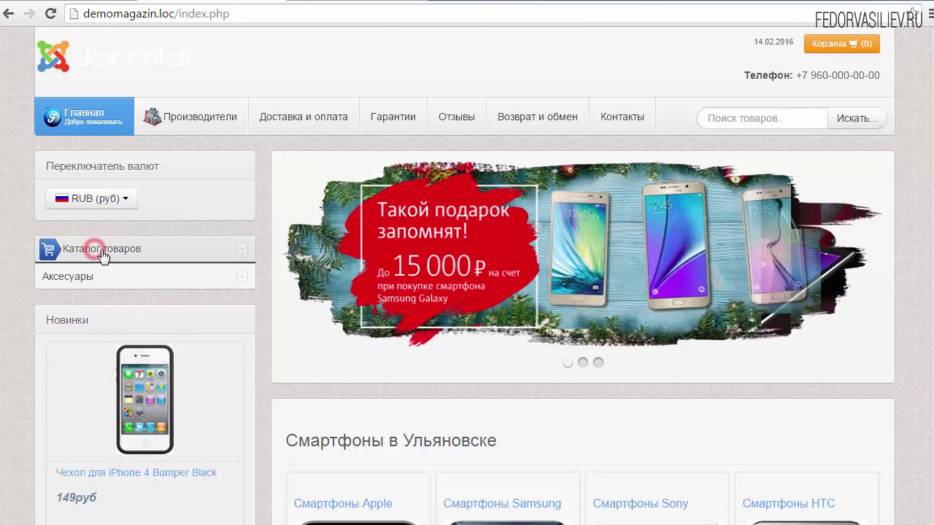
click(101, 251)
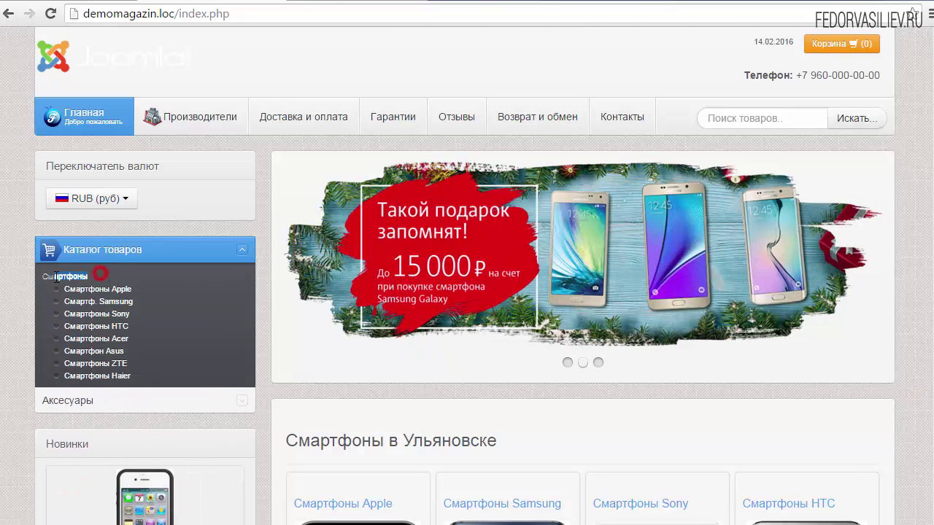
click(45, 279)
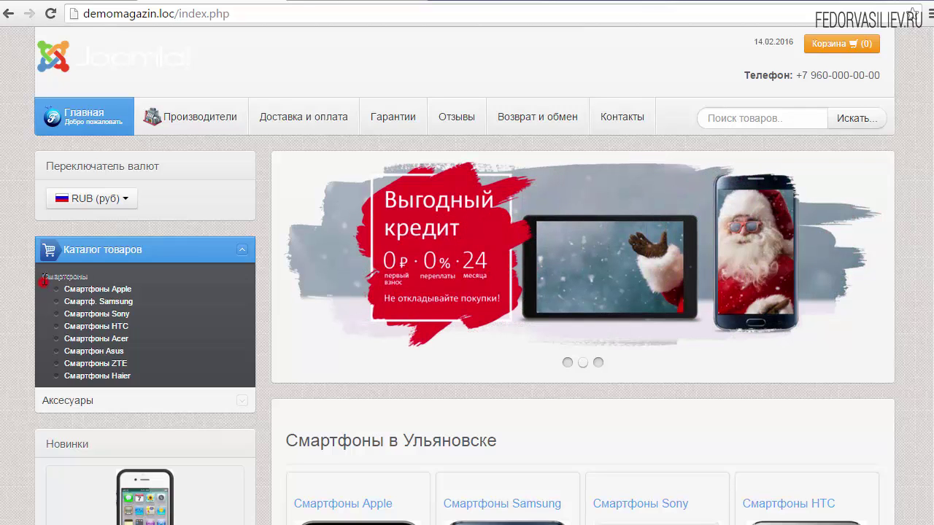
double_click(44, 279)
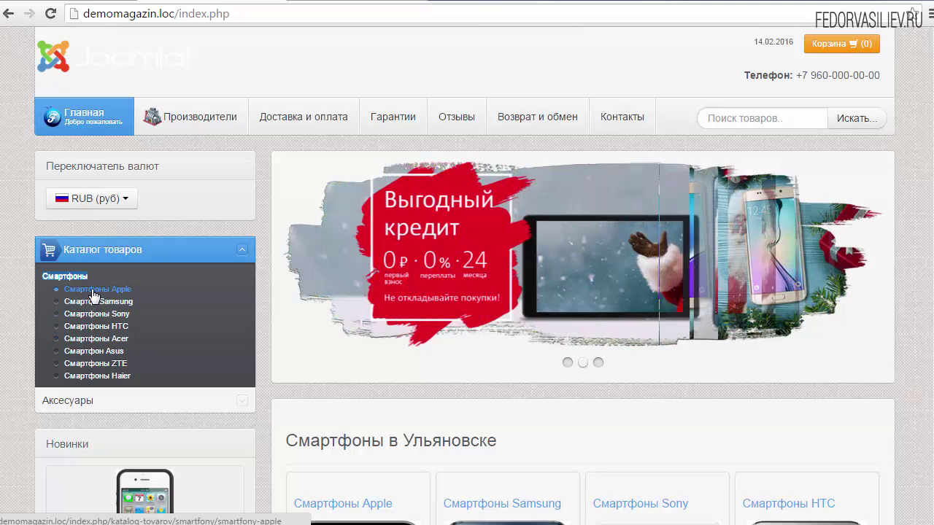
Open the "Смартфоны Apple" category in the storefront and look through its products and filters
click(93, 291)
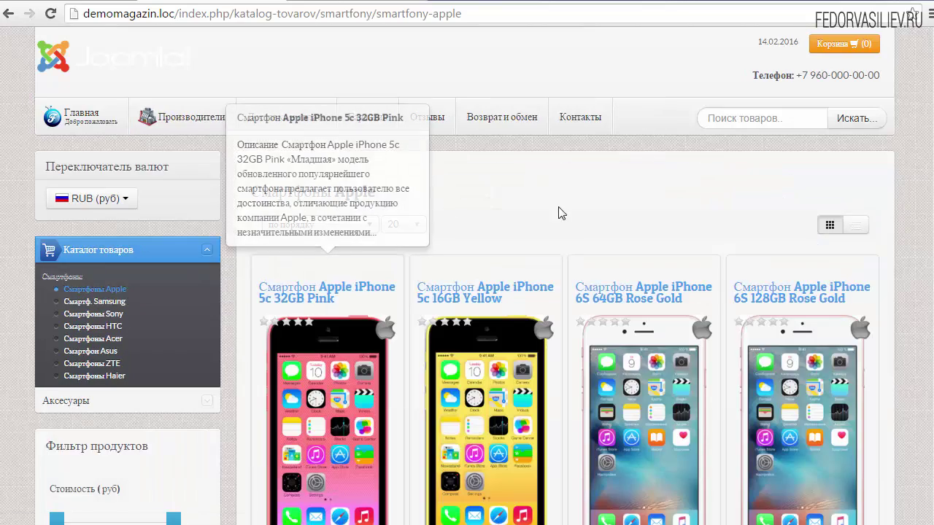
scroll(910, 369, down, 8)
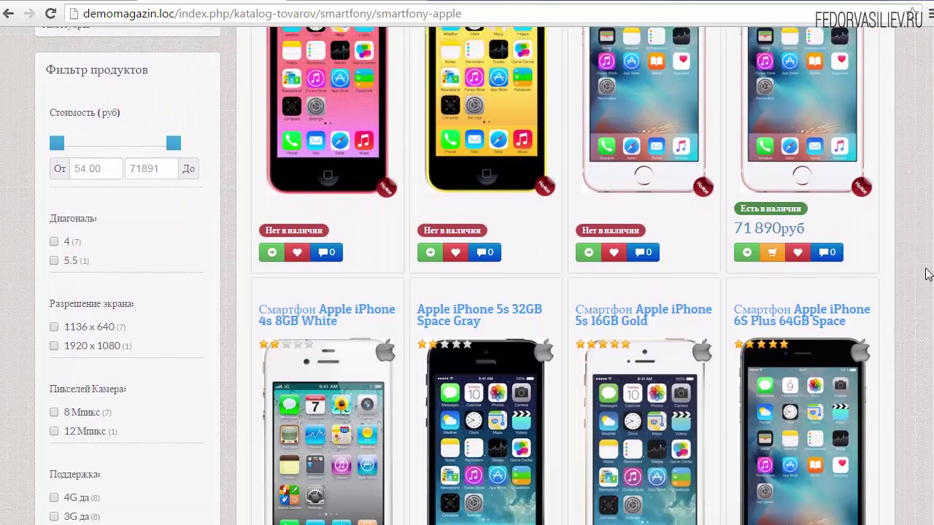
scroll(910, 368, down, 2)
scroll(905, 372, up, 10)
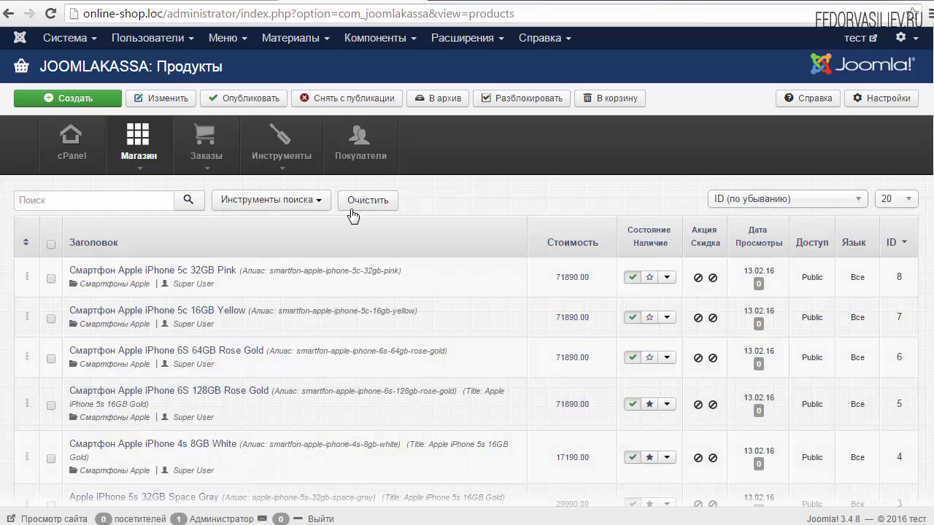
Start a new menu in the online-shop.loc administrator and give it the title "menu left"
click(226, 41)
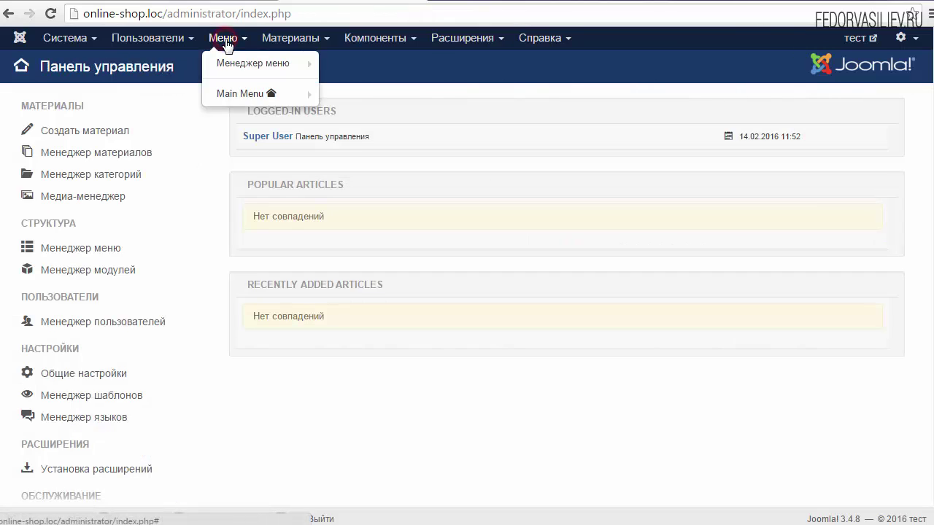
mouse_move(247, 70)
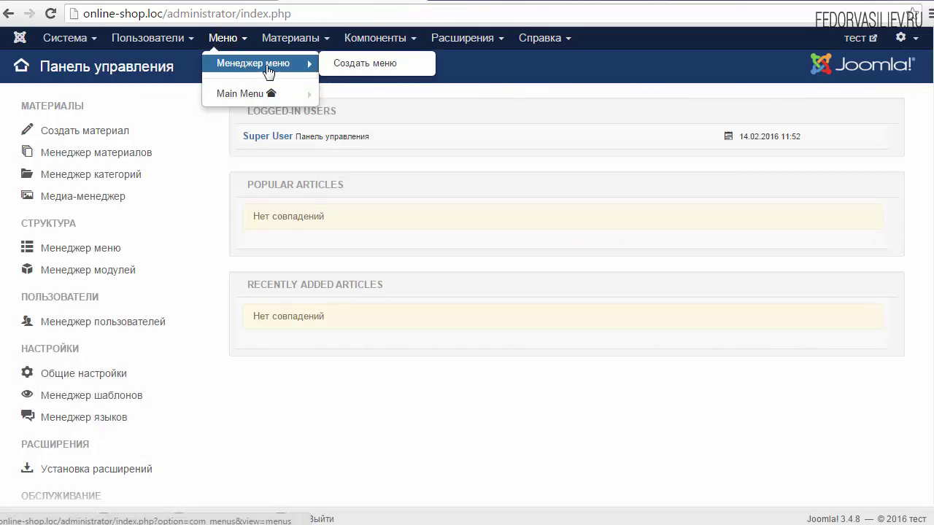
click(361, 63)
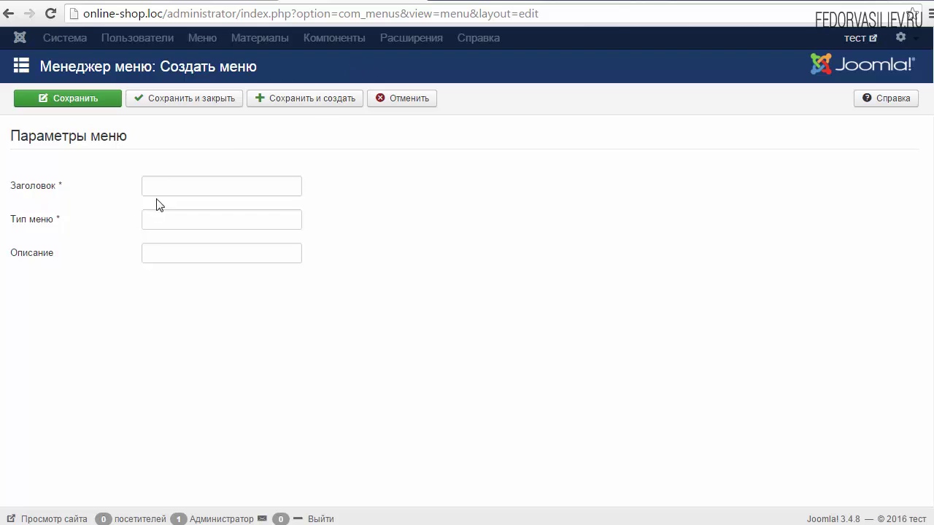
right_click(159, 178)
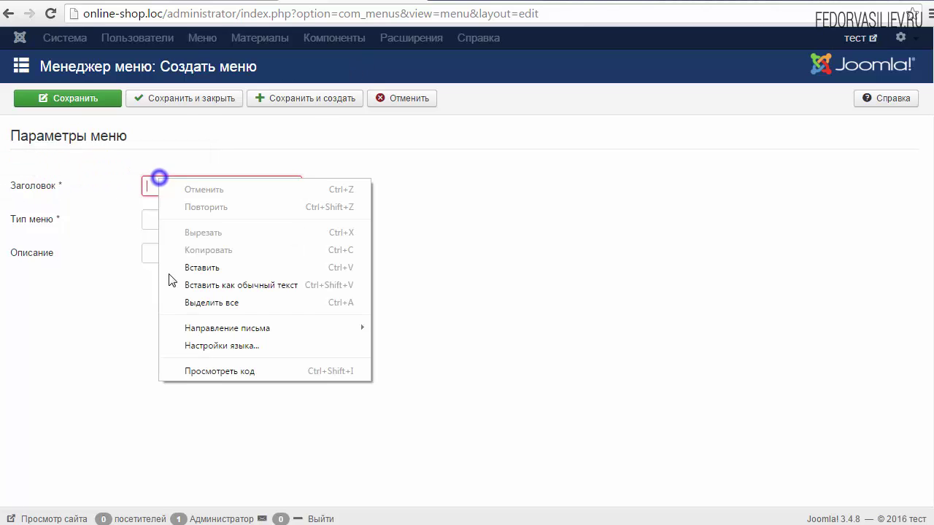
click(188, 267)
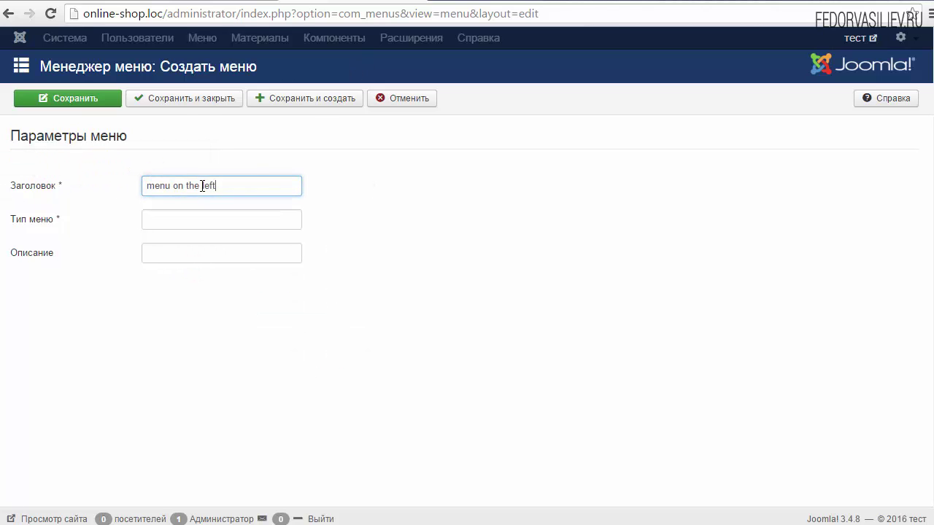
drag(168, 187, 176, 187)
Copy the title "menu left" into the menu type, then save and close the new menu
triple_click(195, 182)
right_click(177, 183)
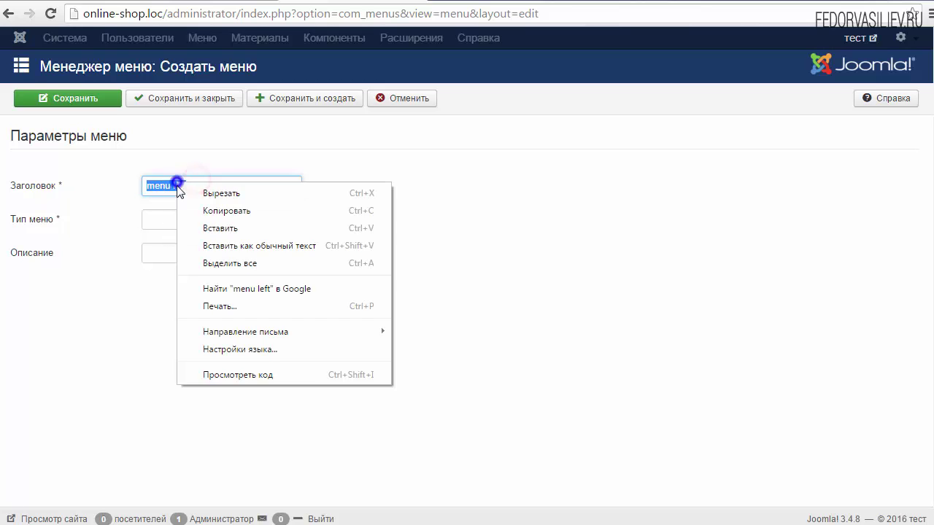
click(217, 212)
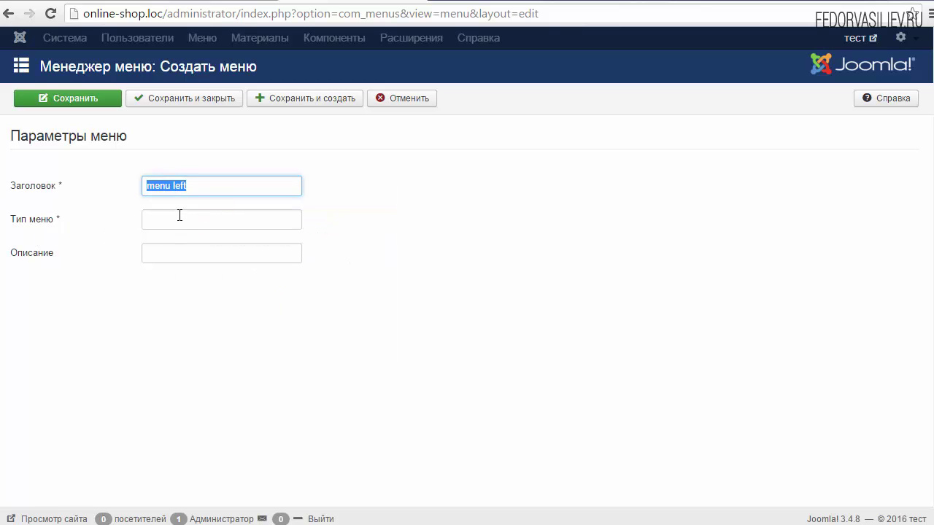
click(181, 214)
right_click(182, 211)
click(221, 300)
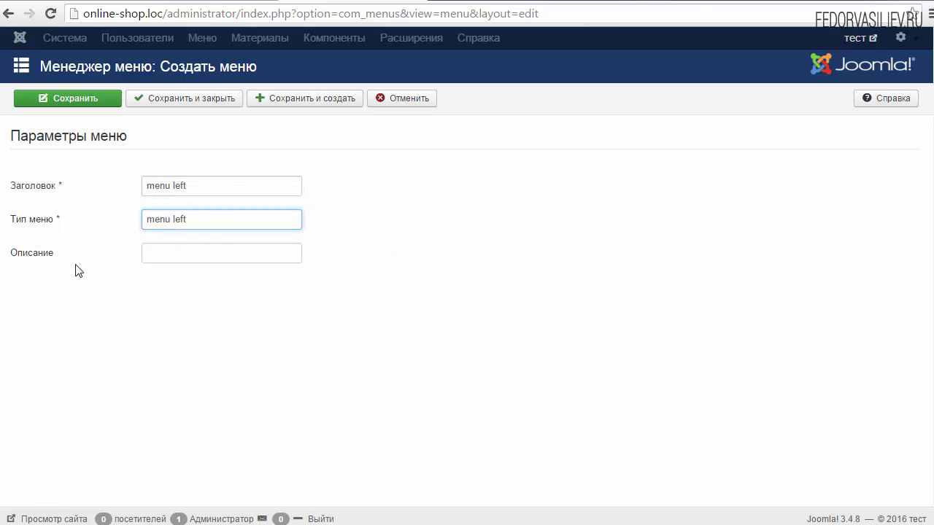
click(166, 97)
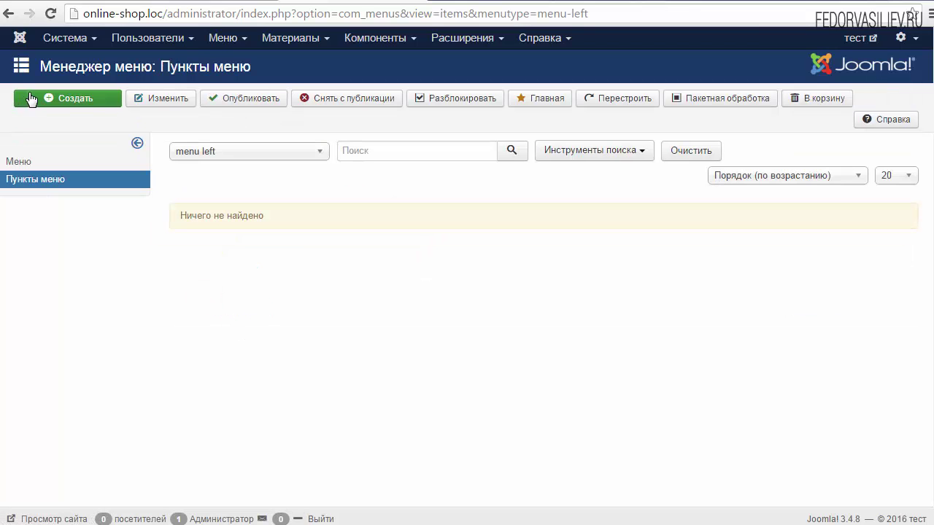
Create a menu item titled "Каталог товаров" in menu left, set its type to the "Разделитель" system link, and save it
click(72, 98)
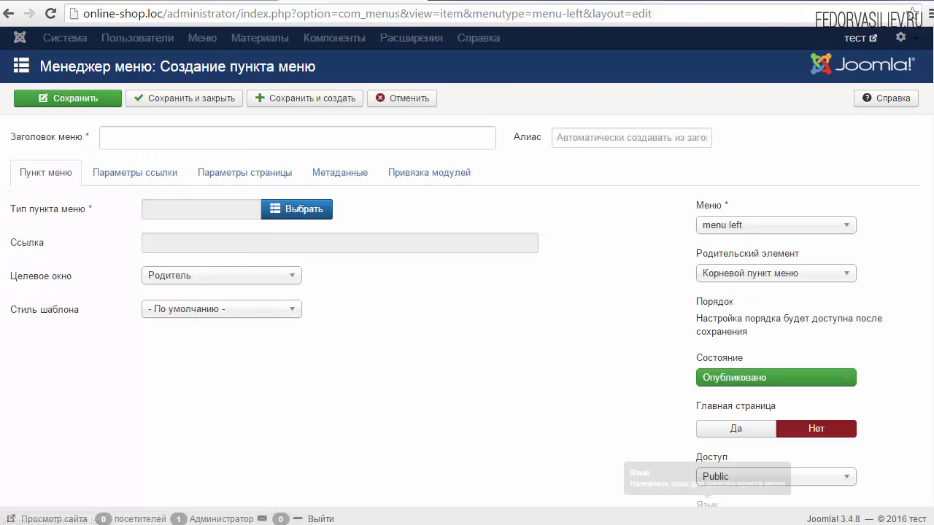
click(177, 136)
click(215, 222)
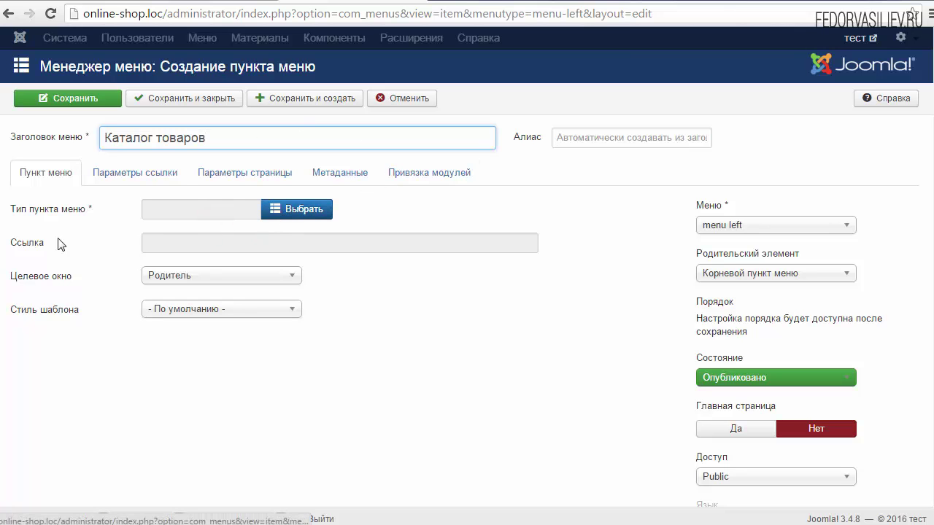
click(290, 210)
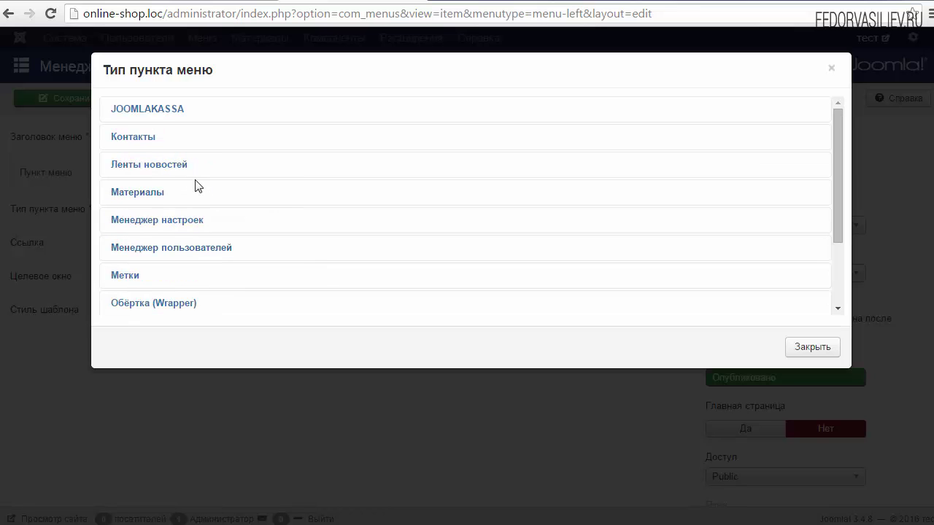
scroll(195, 186, down, 3)
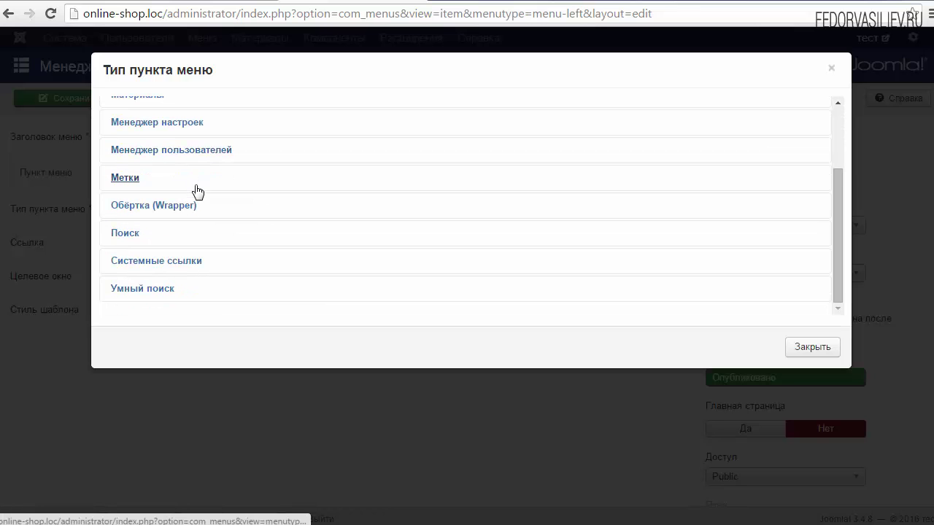
click(157, 262)
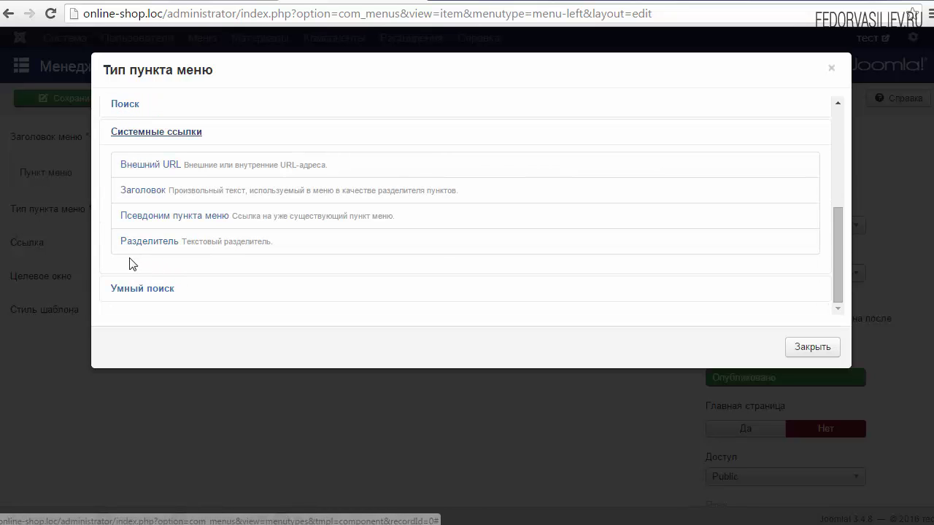
click(138, 241)
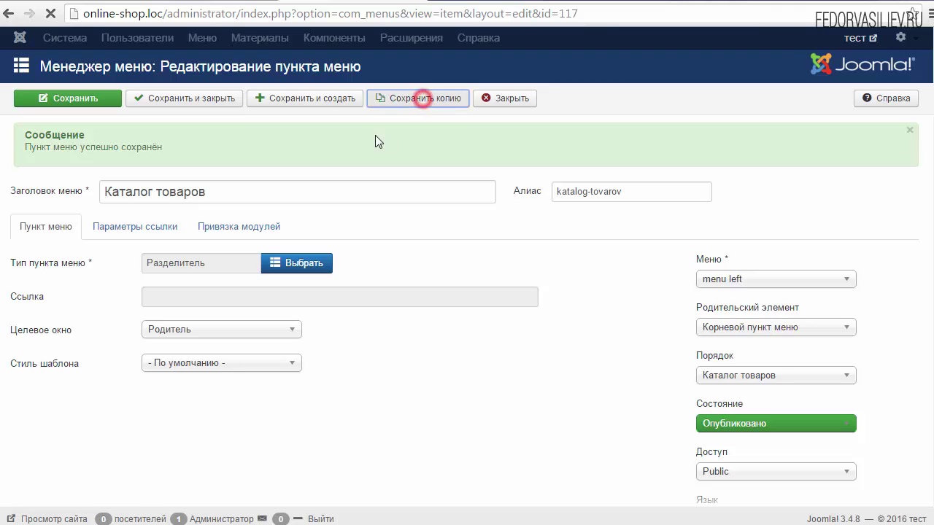
In a saved copy of the "Каталог товаров" item, clear the alias and change the title to "Смартфоны"
drag(673, 189, 506, 219)
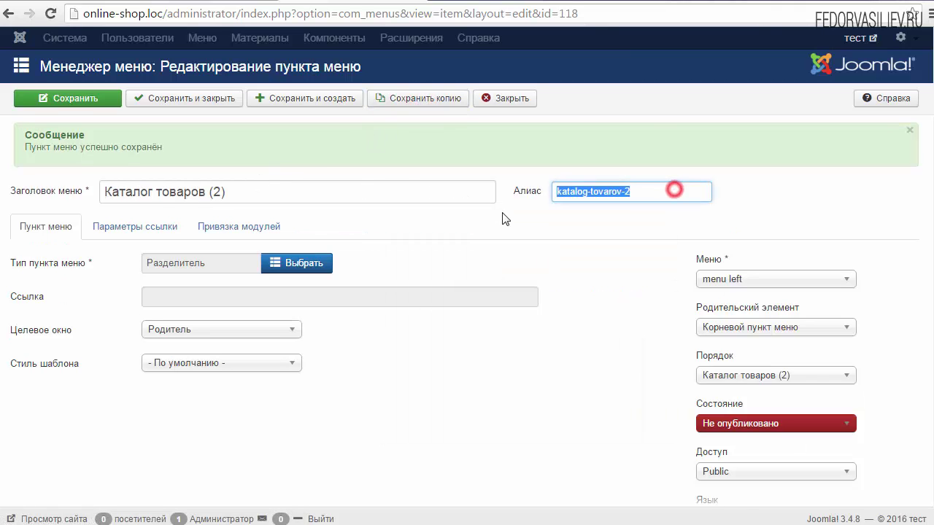
key(Delete)
triple_click(248, 187)
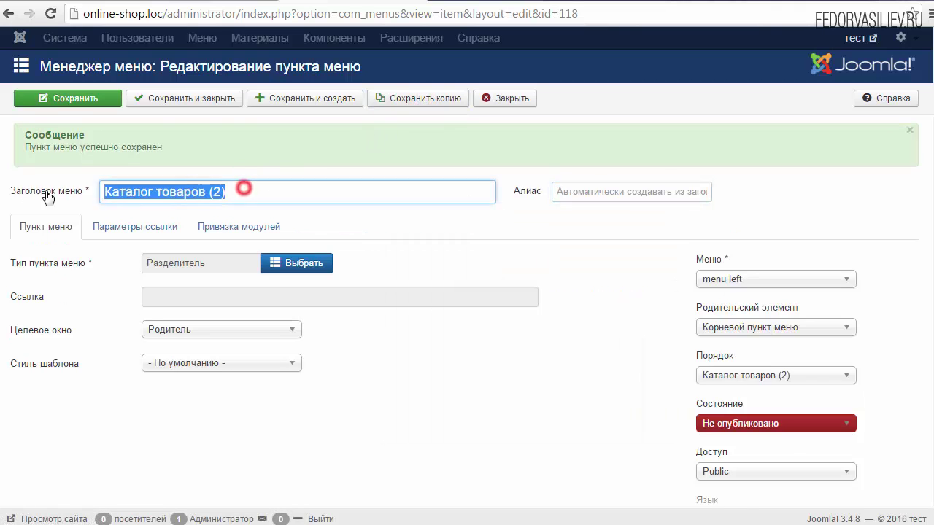
right_click(127, 188)
click(135, 309)
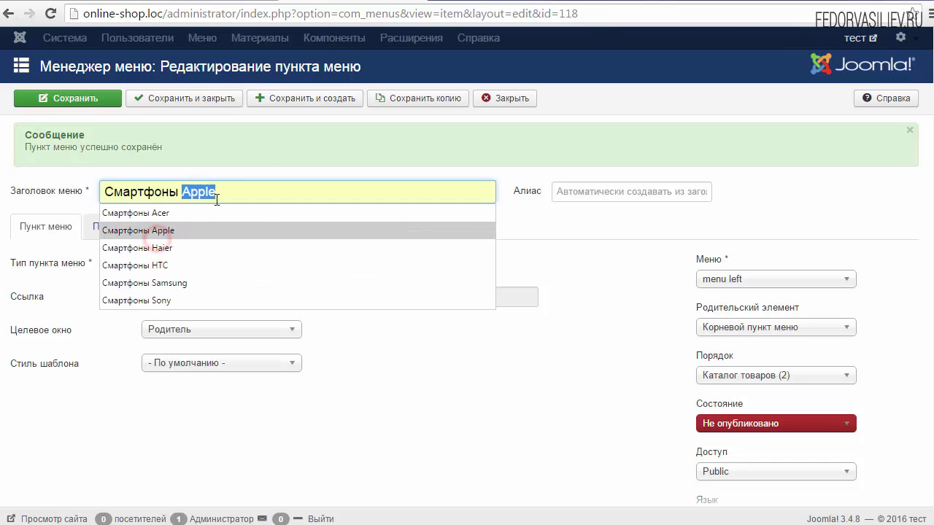
click(260, 150)
Publish the "Смартфоны" item, set its parent element to "Каталог товаров", and save it
click(728, 425)
click(728, 439)
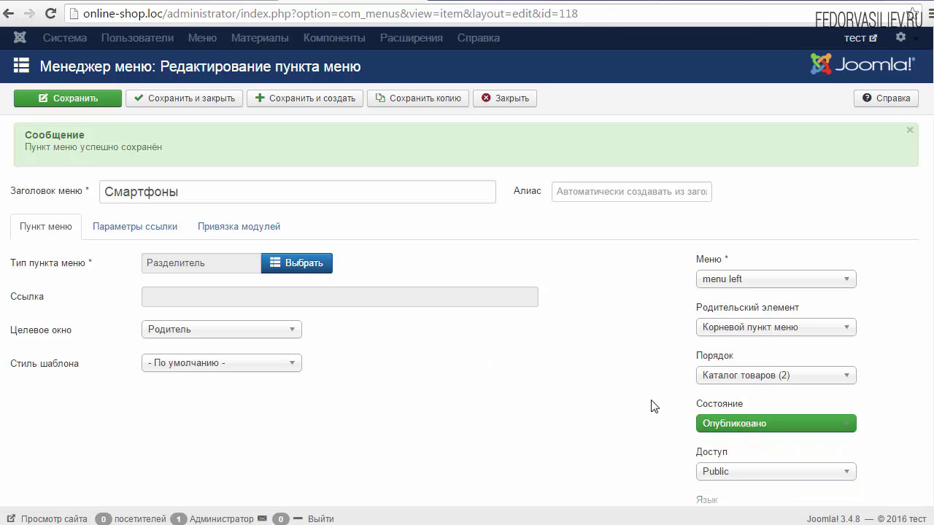
drag(819, 306, 683, 319)
click(673, 313)
click(723, 328)
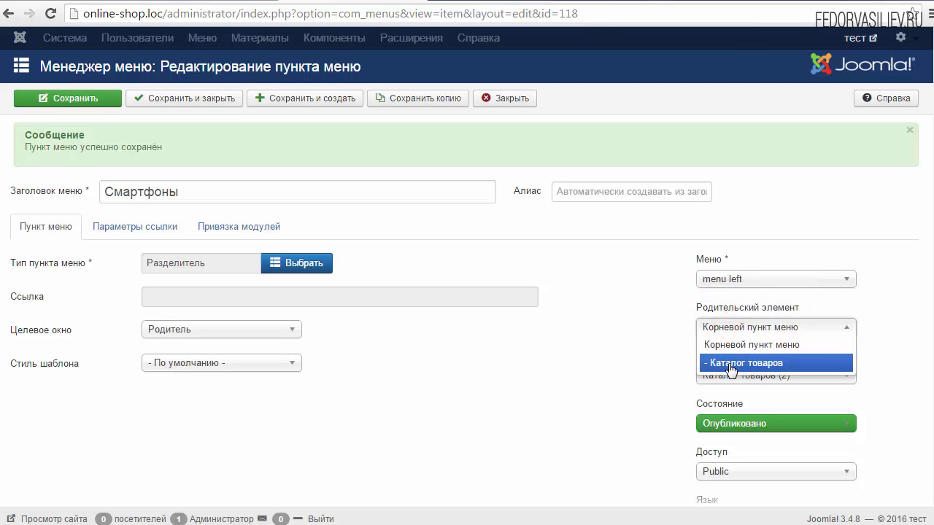
click(730, 363)
click(75, 99)
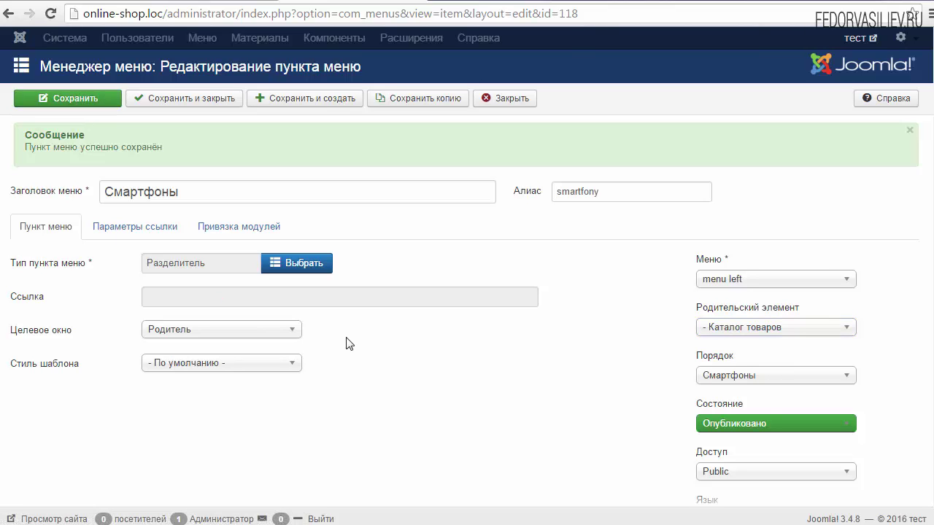
Save a copy of the "Смартфоны" item, retitle the copy "Смартфоны Apple", and clear its alias
click(411, 98)
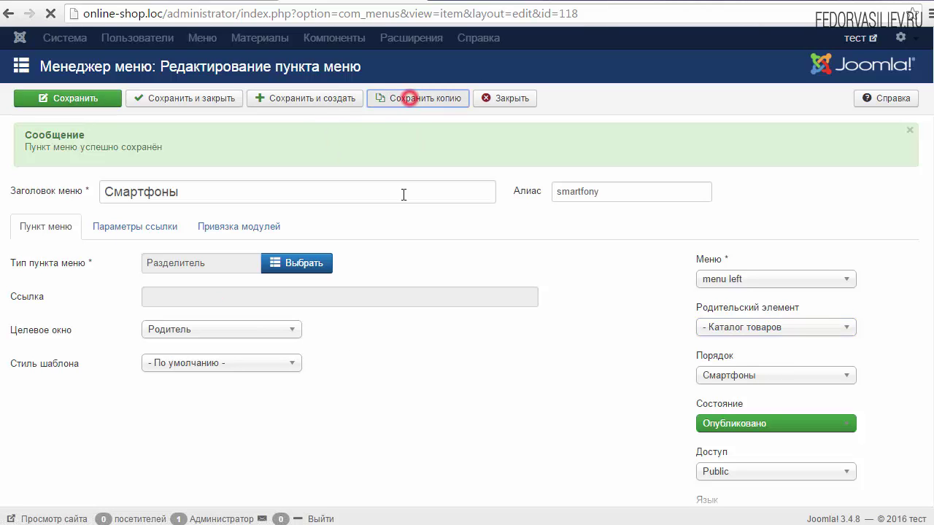
drag(238, 189, 104, 191)
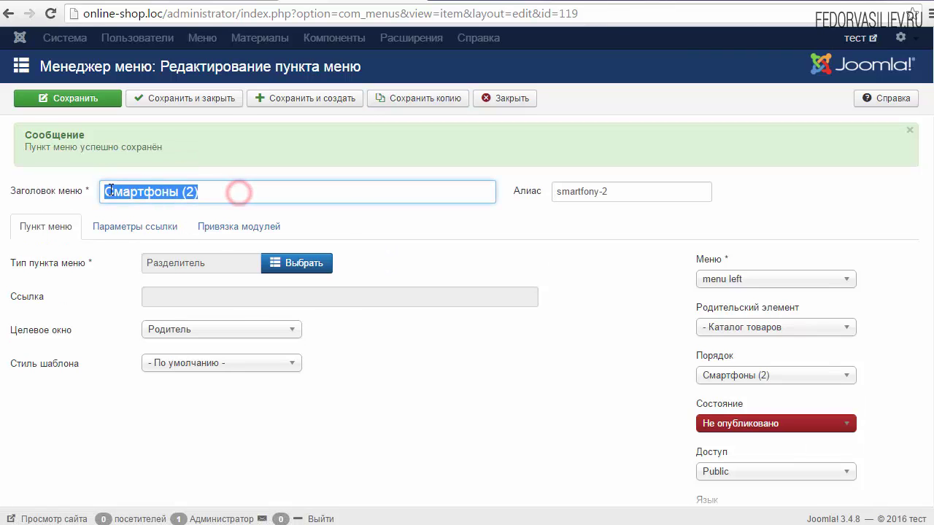
right_click(110, 191)
click(153, 236)
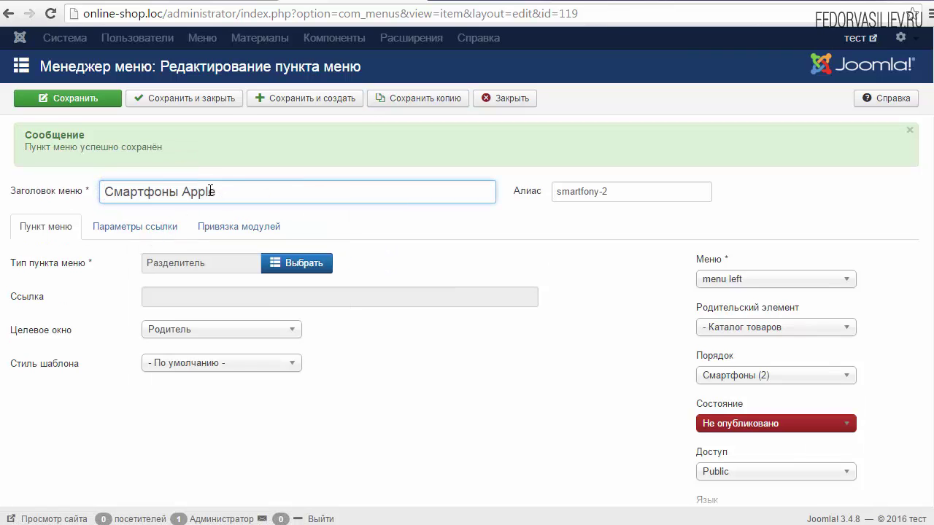
triple_click(594, 191)
key(BackSpace)
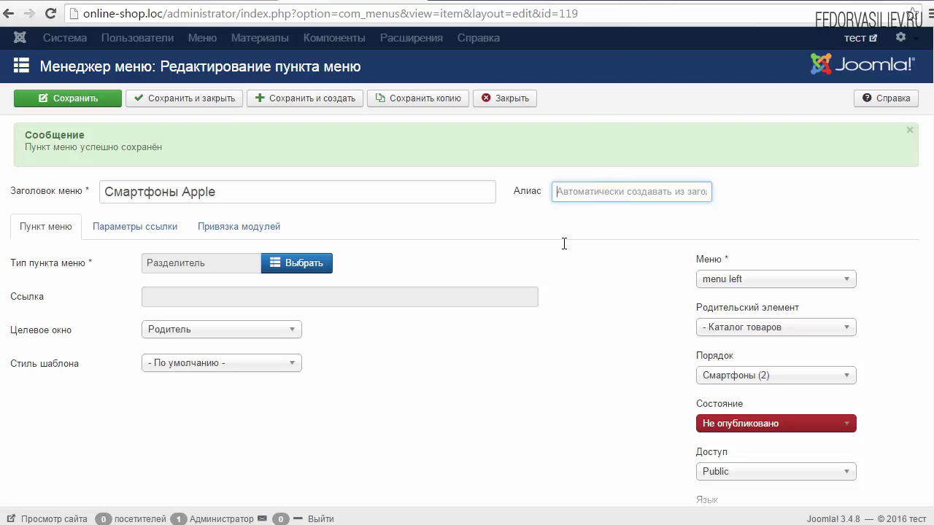
Publish the "Смартфоны Apple" item and set its parent element to "Смартфоны"
click(734, 423)
click(734, 439)
drag(705, 300, 826, 300)
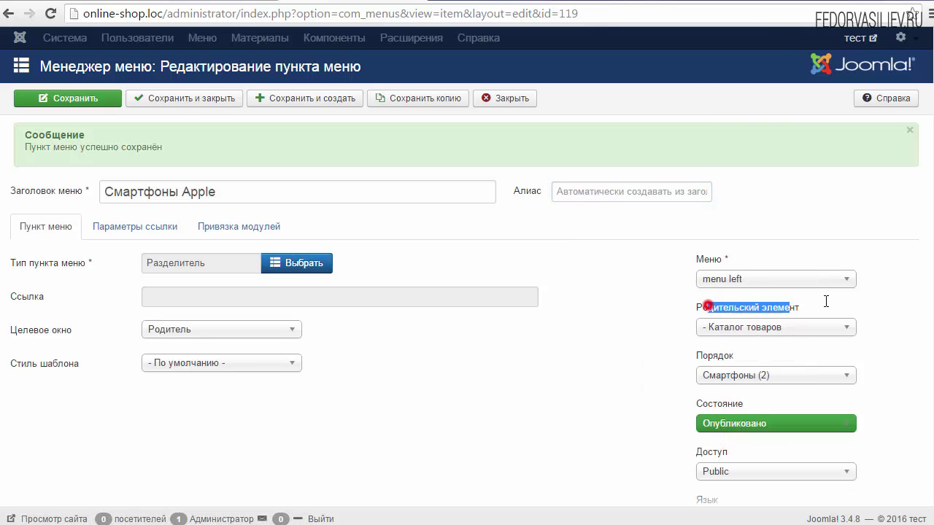
click(741, 327)
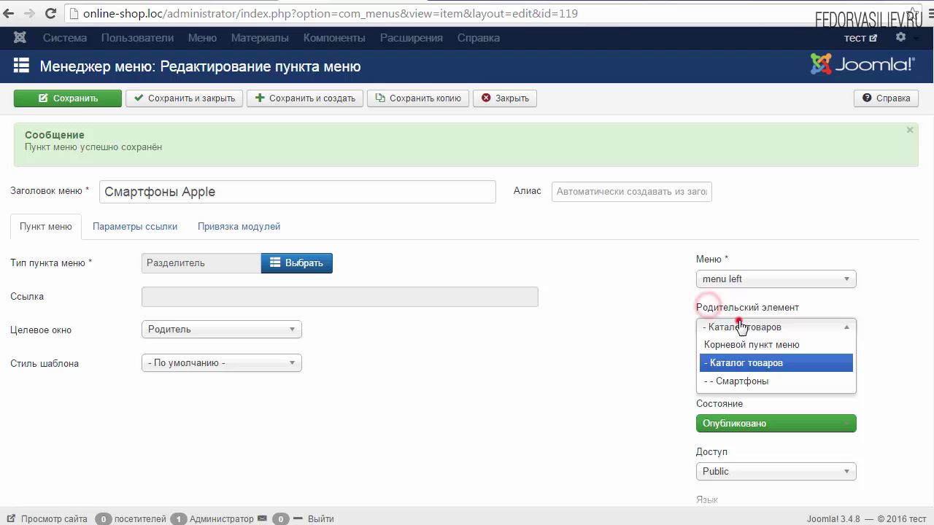
click(738, 381)
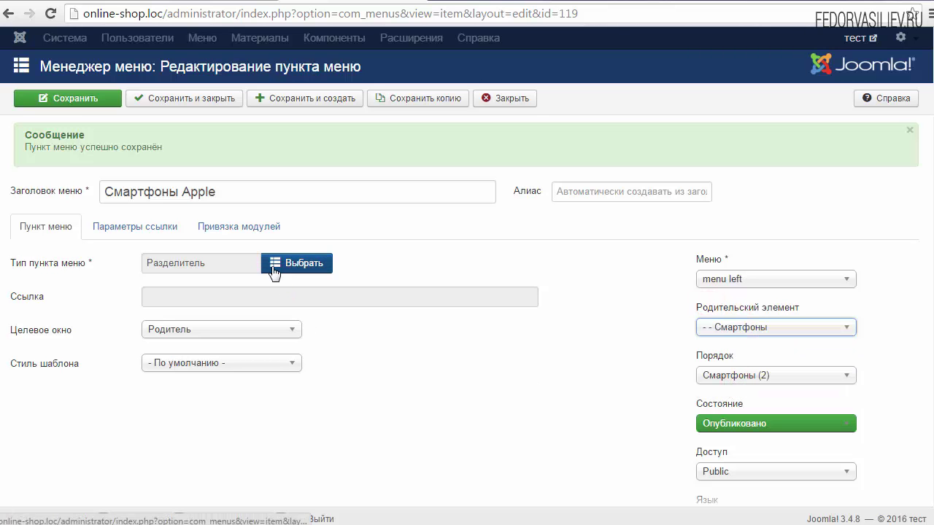
Change the menu item type of "Смартфоны Apple" to JOOMLAKASSA "Продукты"
click(296, 264)
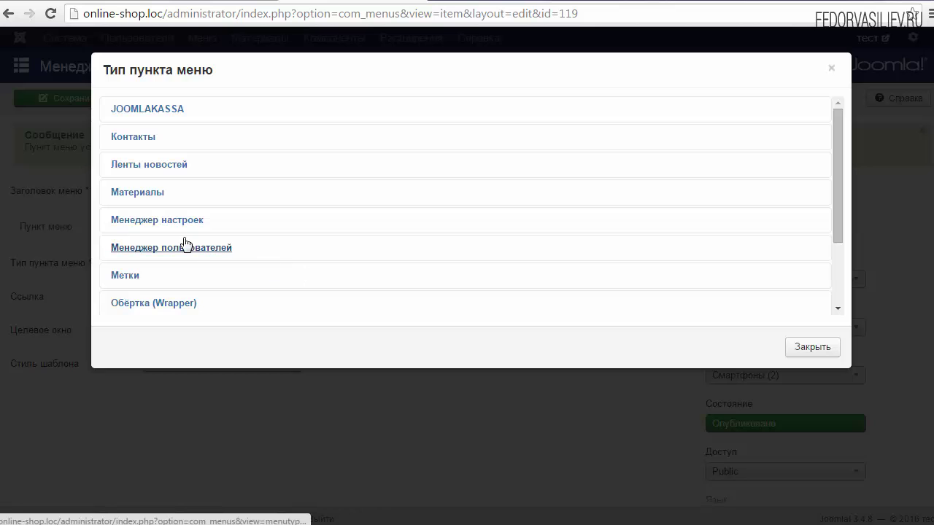
click(141, 109)
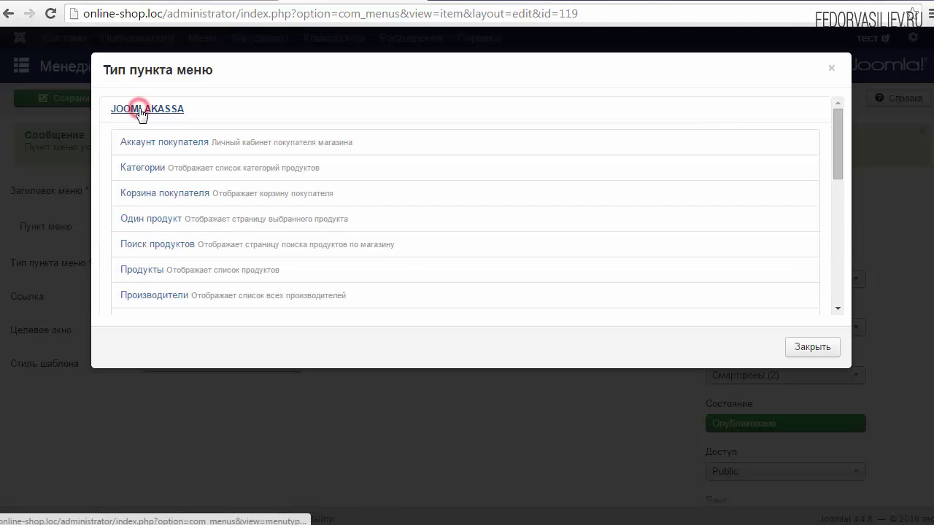
mouse_move(839, 166)
mouse_down()
mouse_move(831, 203)
mouse_move(835, 183)
mouse_up()
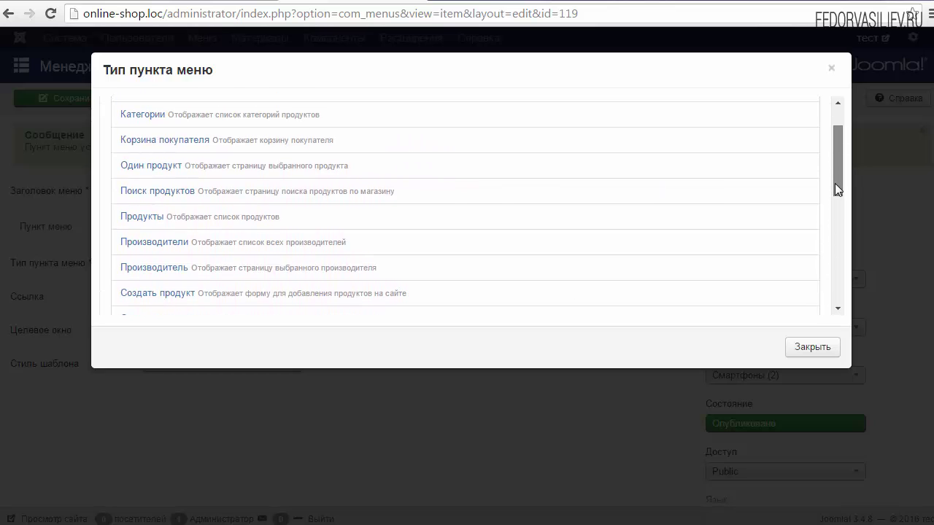
drag(835, 183, 835, 183)
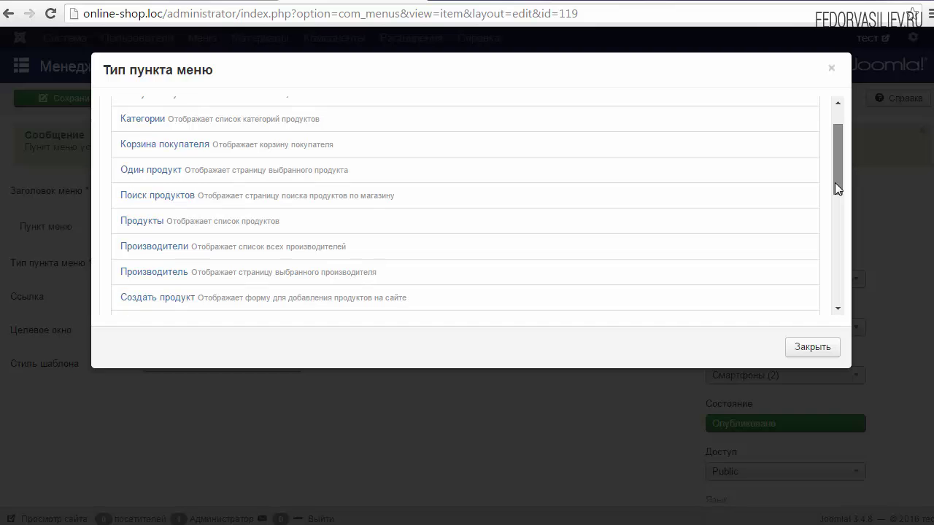
click(140, 222)
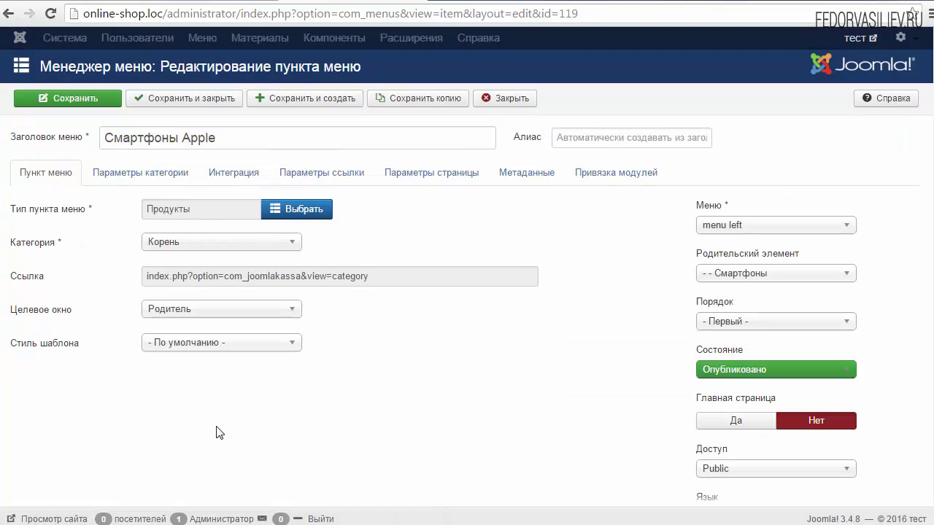
Set the product category of the menu item to "Смартфоны Apple" and save the item
double_click(29, 243)
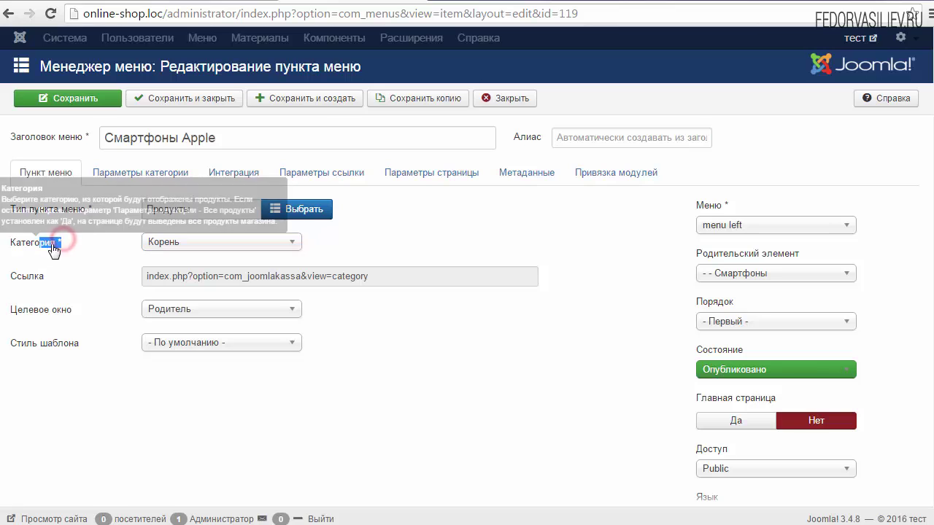
click(87, 240)
click(174, 245)
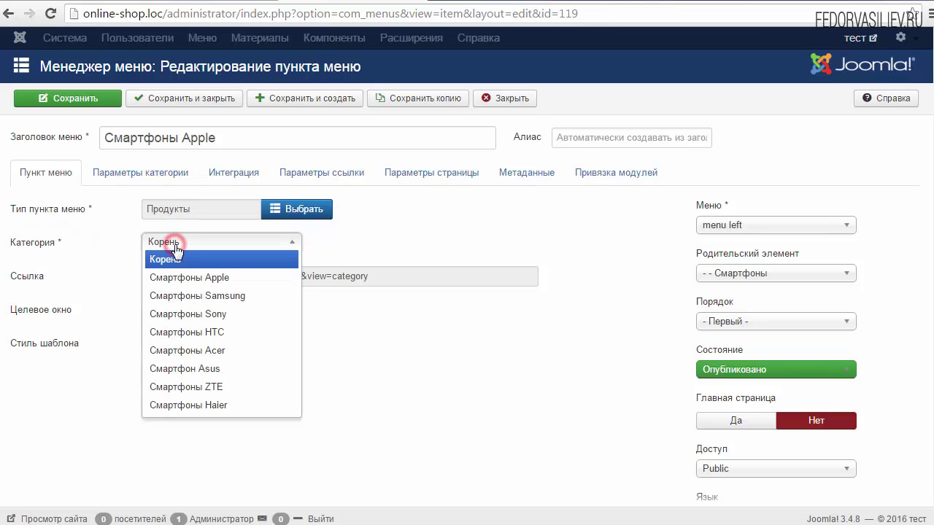
click(231, 278)
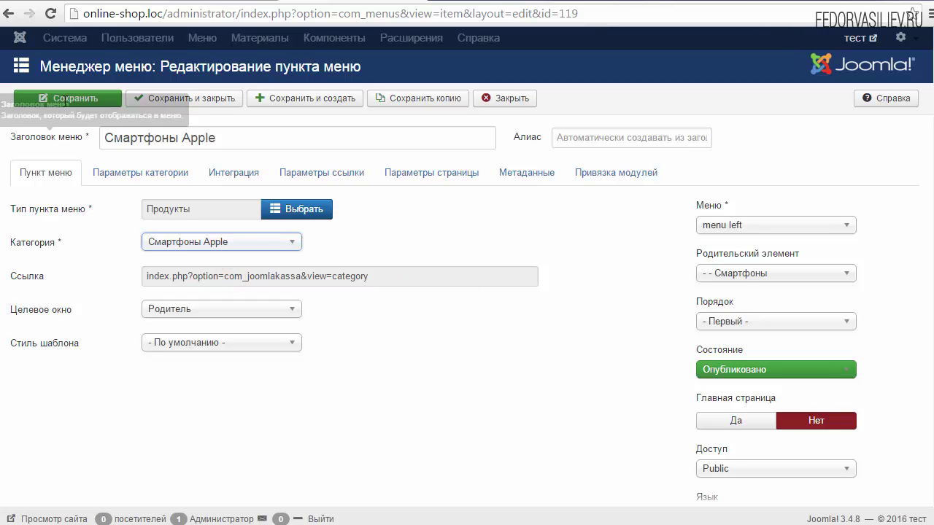
click(68, 96)
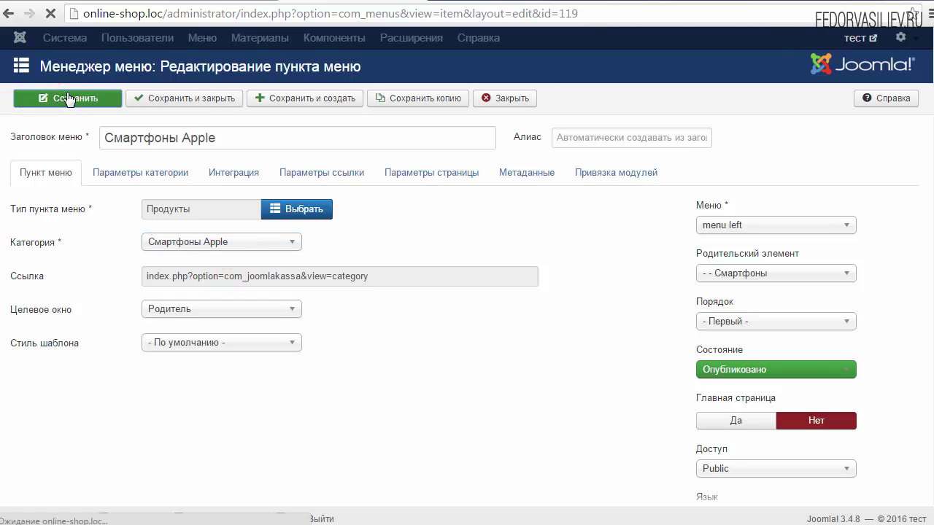
Check the site's front page for the new menu, then return to the administrator and close the "Смартфоны Apple" item
click(863, 41)
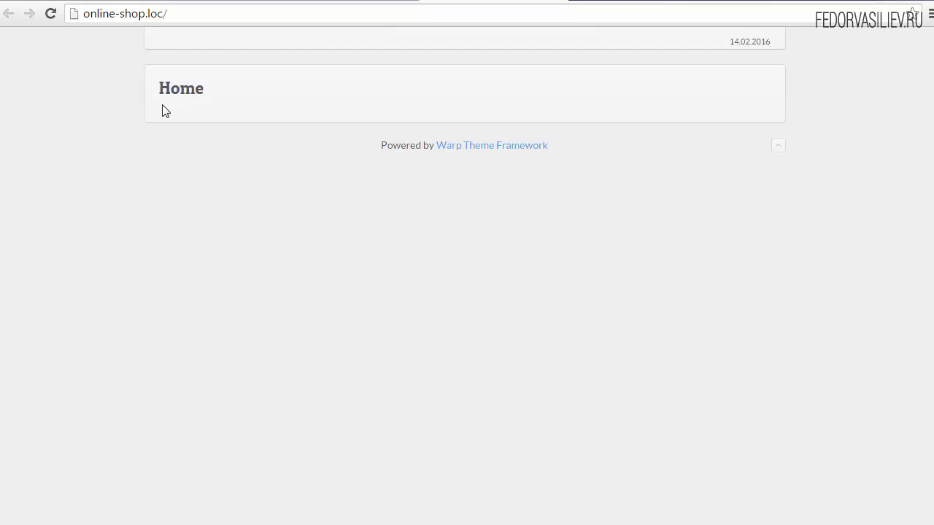
click(349, 1)
click(502, 98)
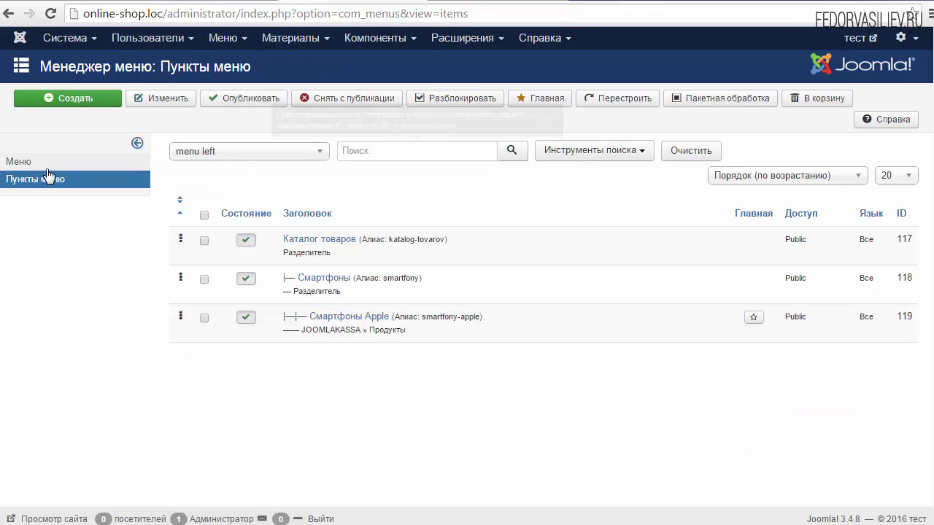
From the list of all menus, add a module for menu left and title it "меню слева"
click(14, 161)
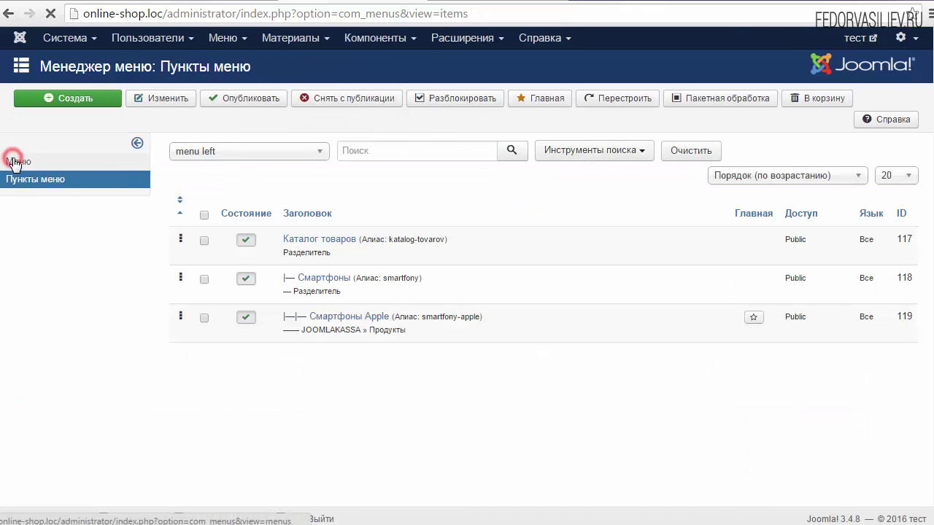
drag(254, 242, 351, 261)
click(480, 270)
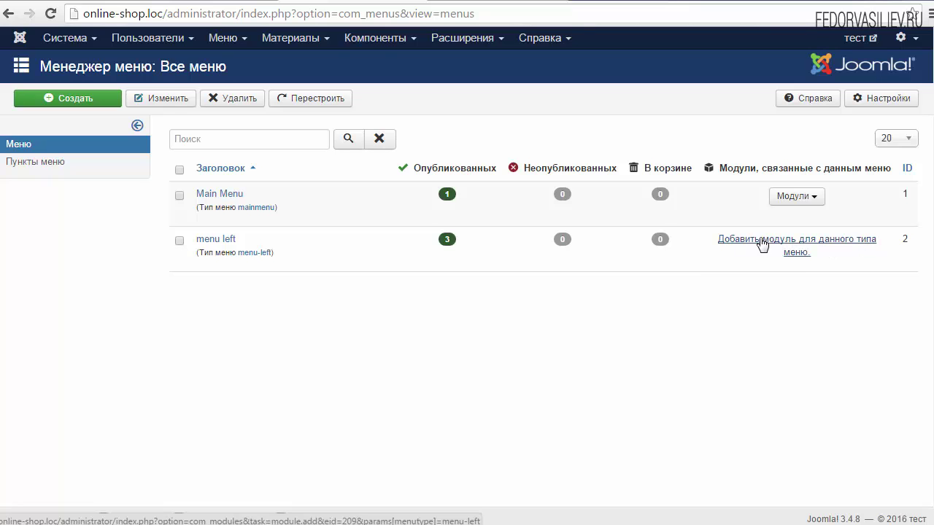
click(761, 241)
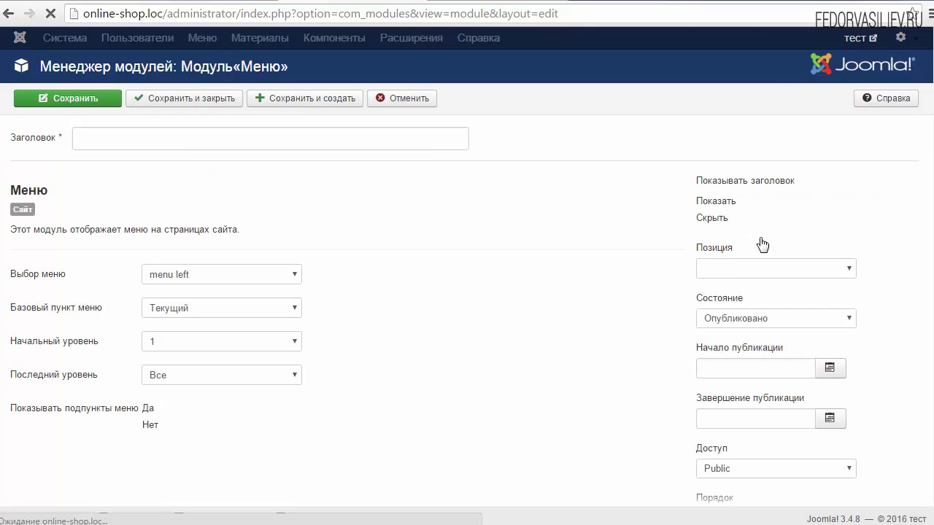
click(137, 138)
text(меню)
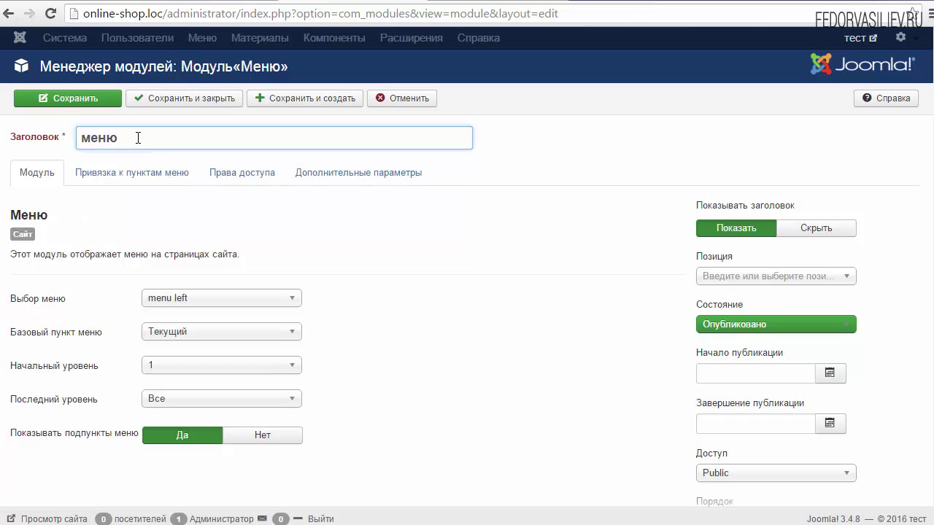
click(202, 141)
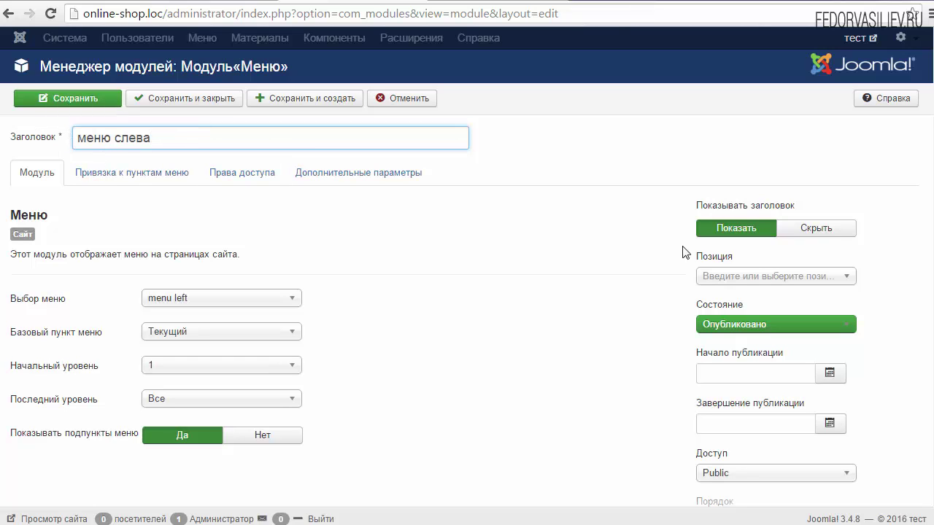
Hide the title of the "меню слева" module, then save and close it
click(818, 231)
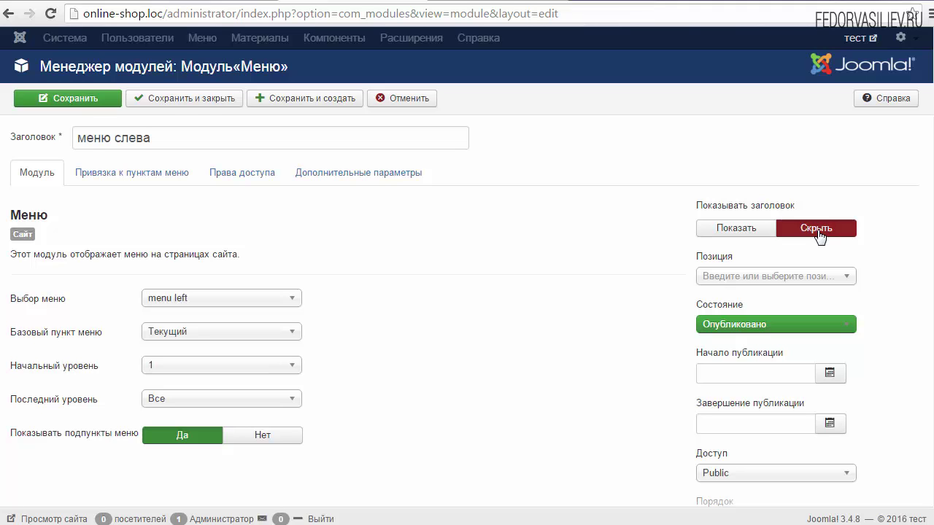
scroll(423, 302, down, 2)
scroll(432, 298, up, 2)
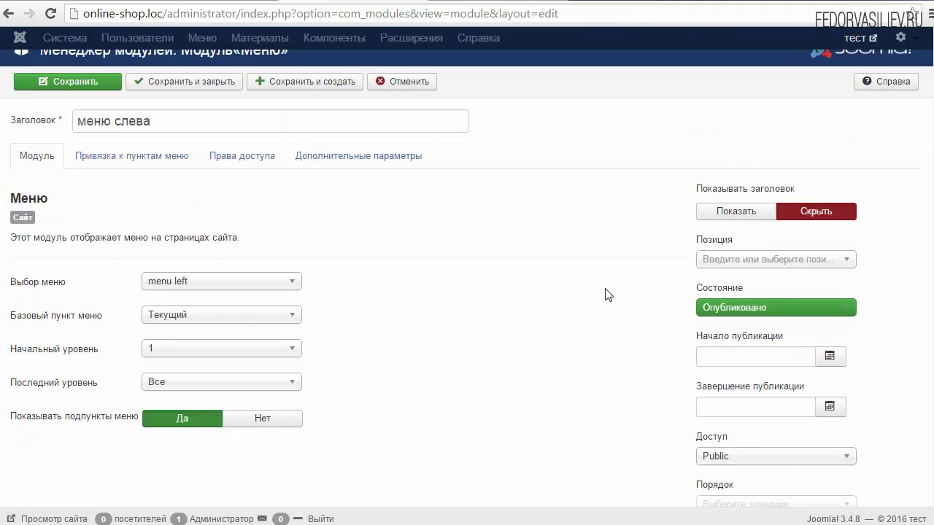
click(812, 264)
click(813, 264)
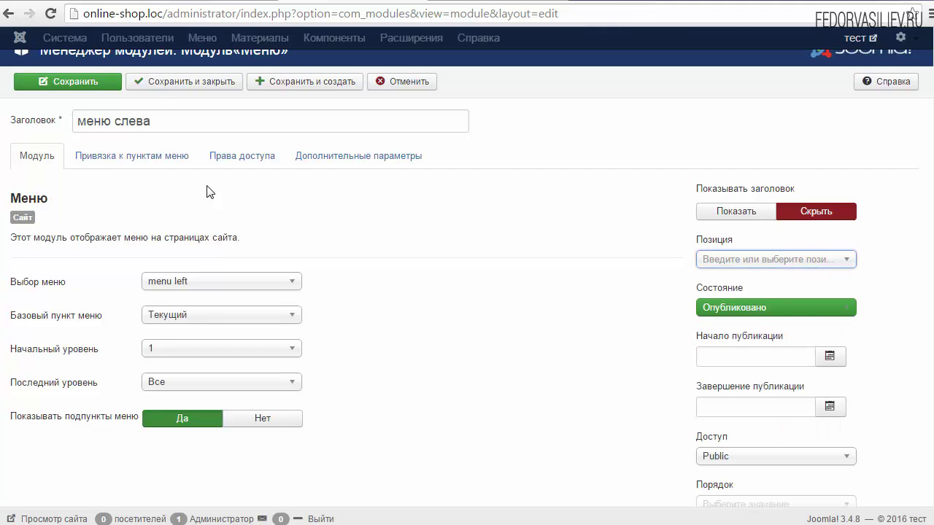
click(167, 83)
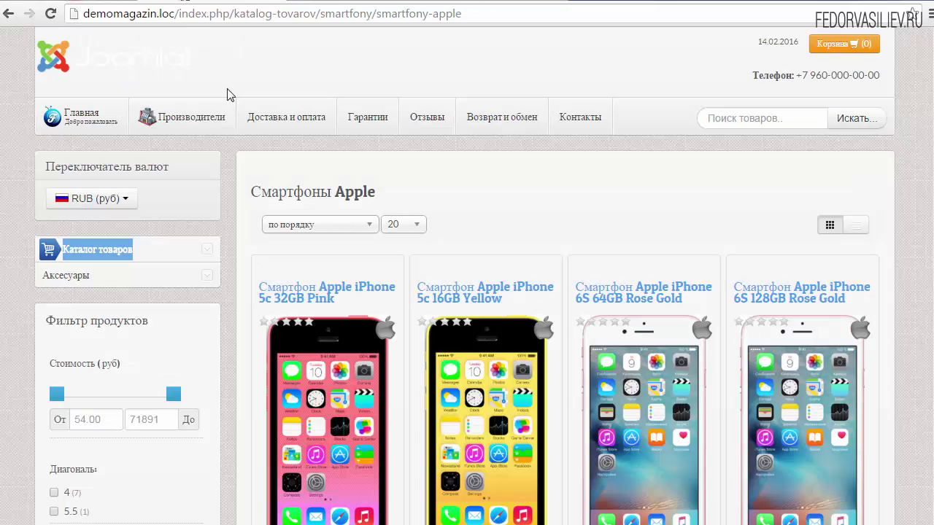
Open the demomagazin.loc home page with the ?tp=1 parameter to preview the template's module positions
scroll(183, 95, down, 1)
scroll(110, 110, up, 1)
click(64, 118)
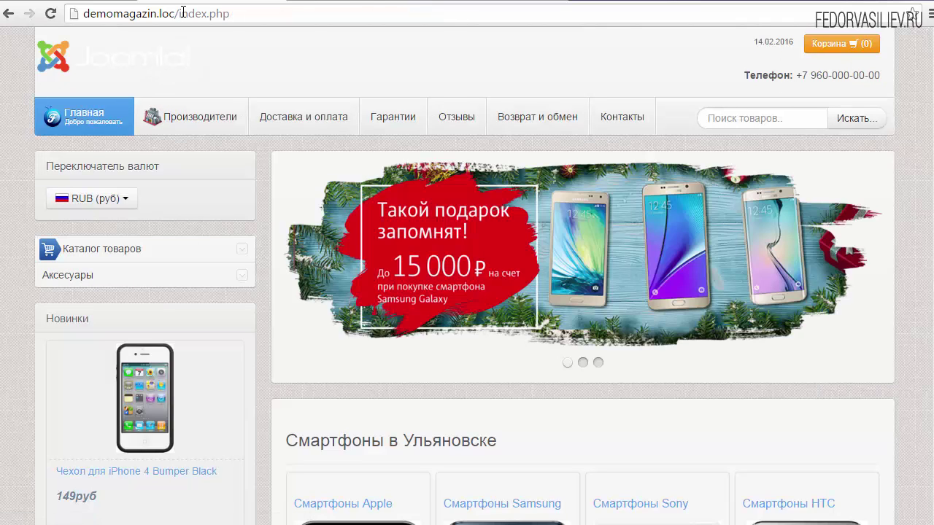
drag(180, 13, 379, 21)
key(BackSpace)
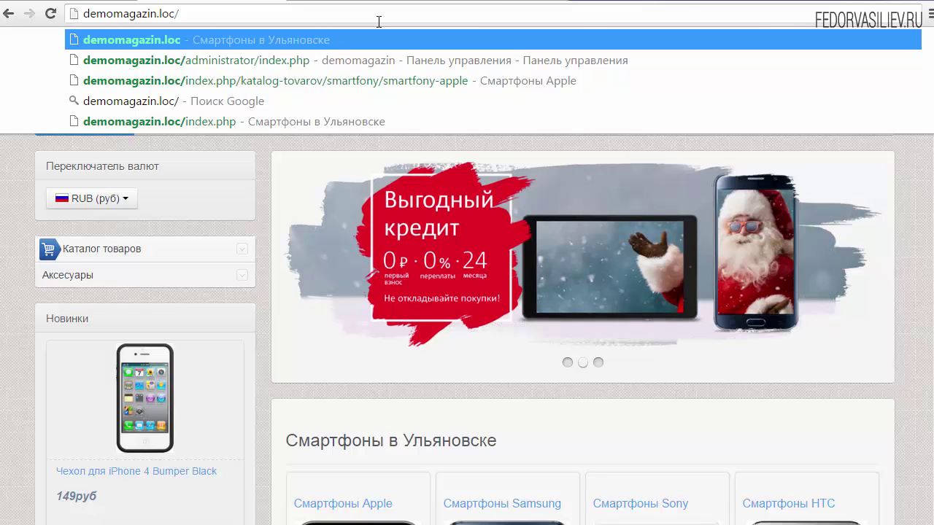
text(?)
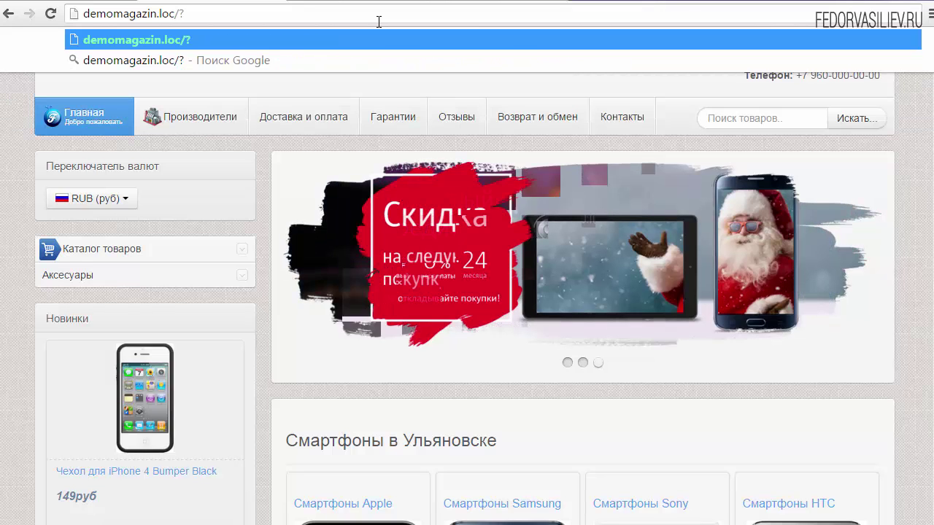
text(tp=1)
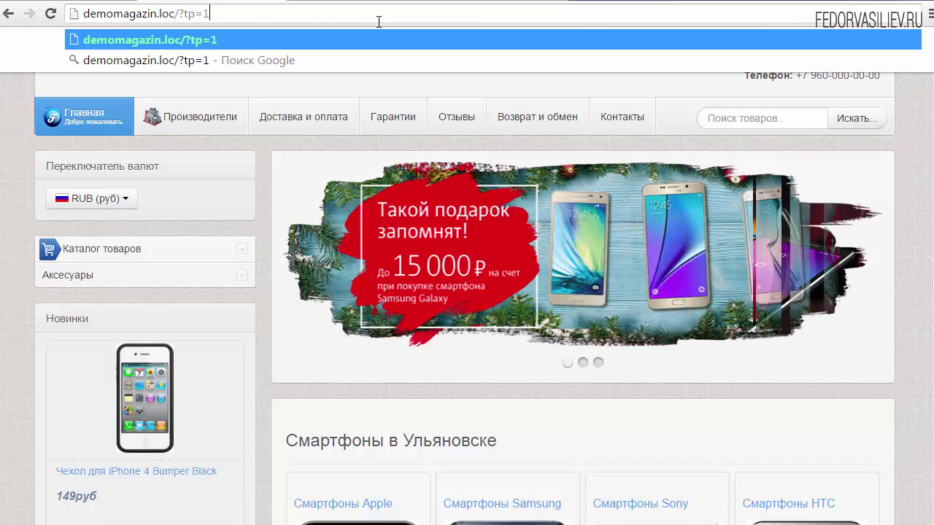
key(Return)
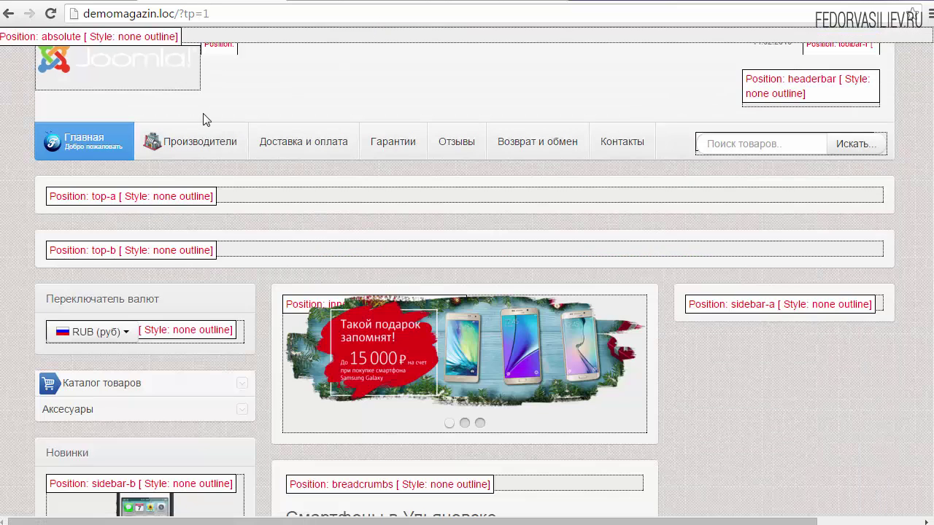
Examine the module position labels around the catalogue menu in the demo site's side column
scroll(403, 162, down, 2)
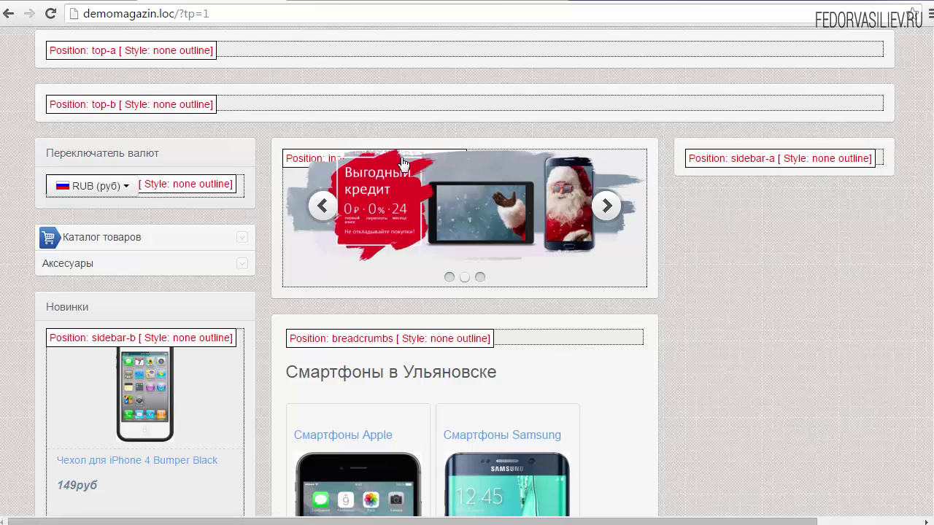
drag(173, 184, 233, 184)
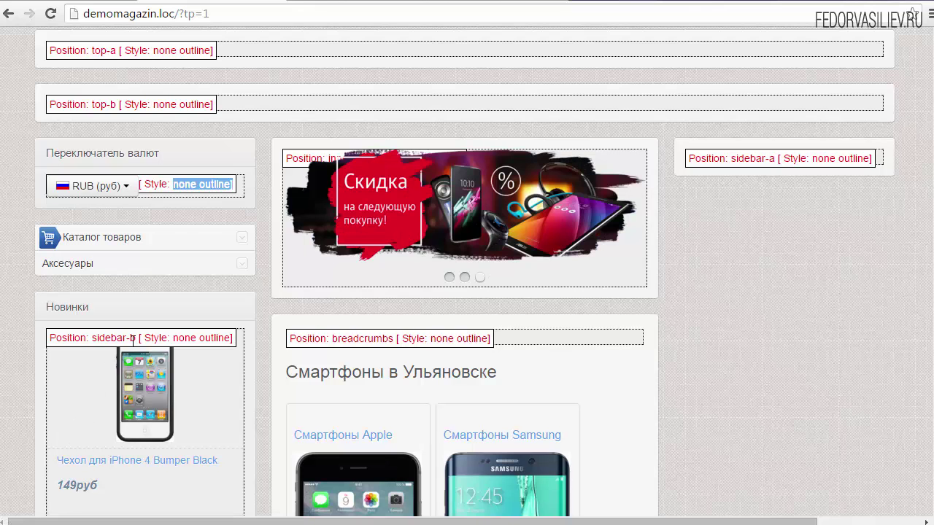
drag(135, 338, 89, 341)
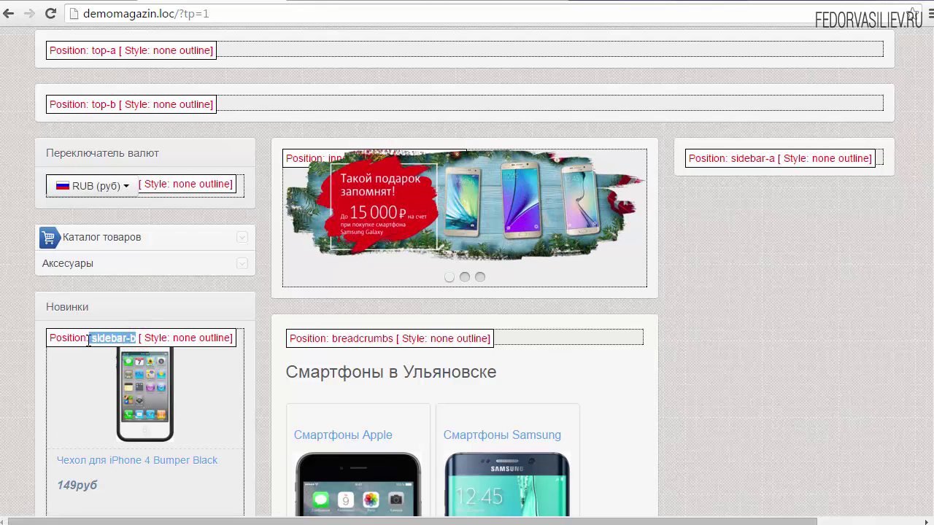
Back in the online-shop.loc administrator, enable module position preview in the template manager settings, then save and close them
click(329, 3)
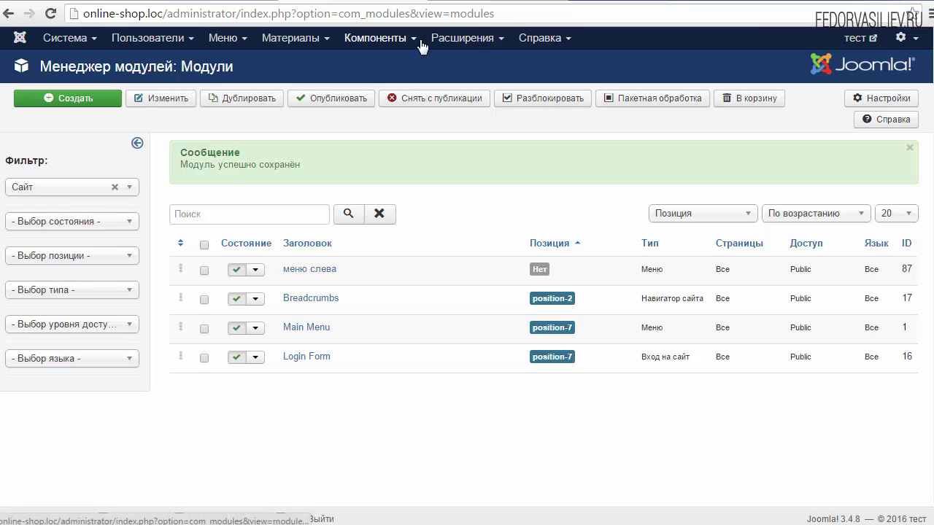
click(465, 41)
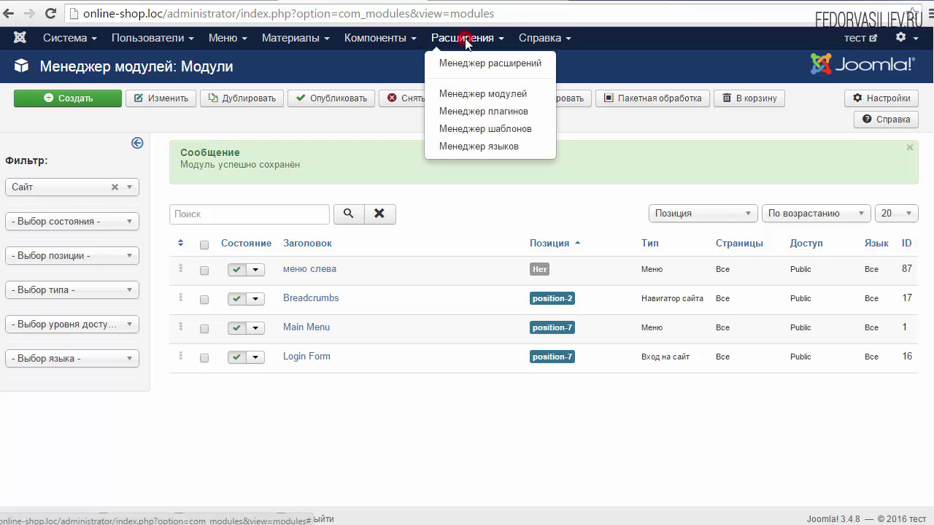
click(481, 128)
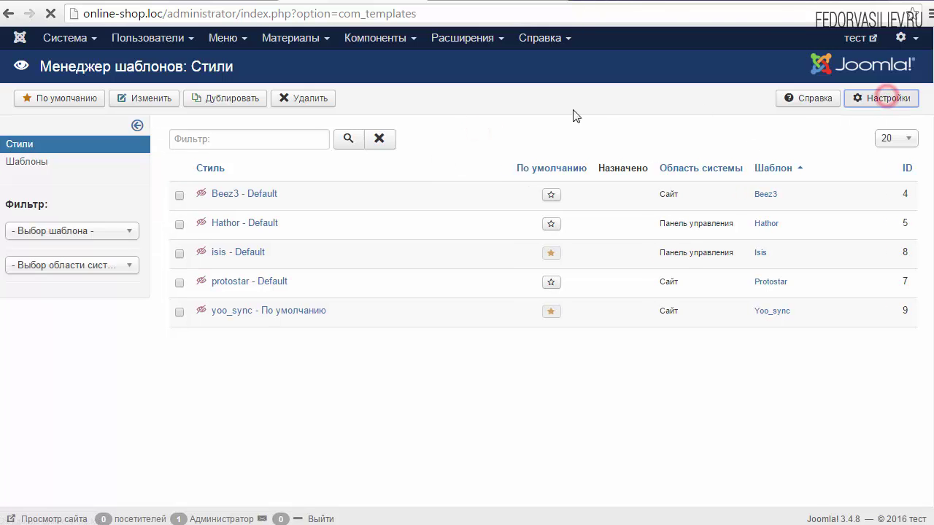
click(891, 98)
click(321, 195)
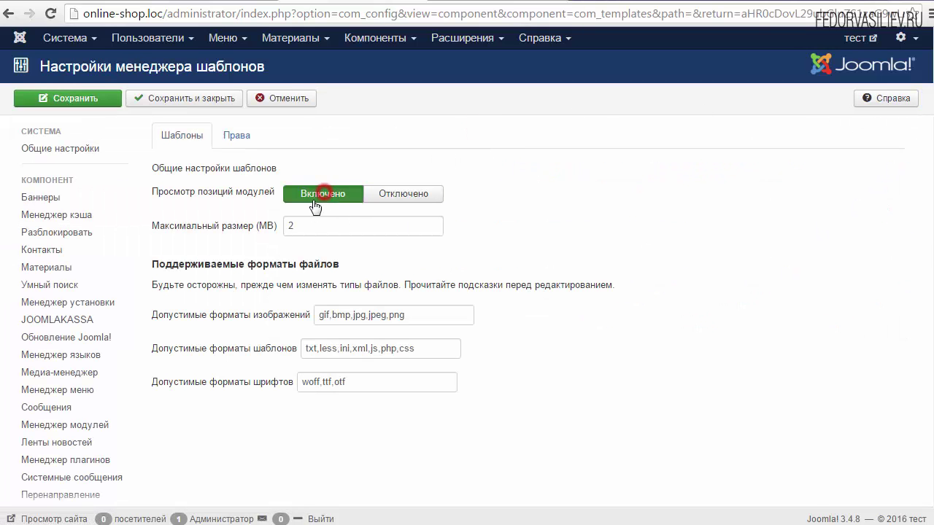
click(196, 101)
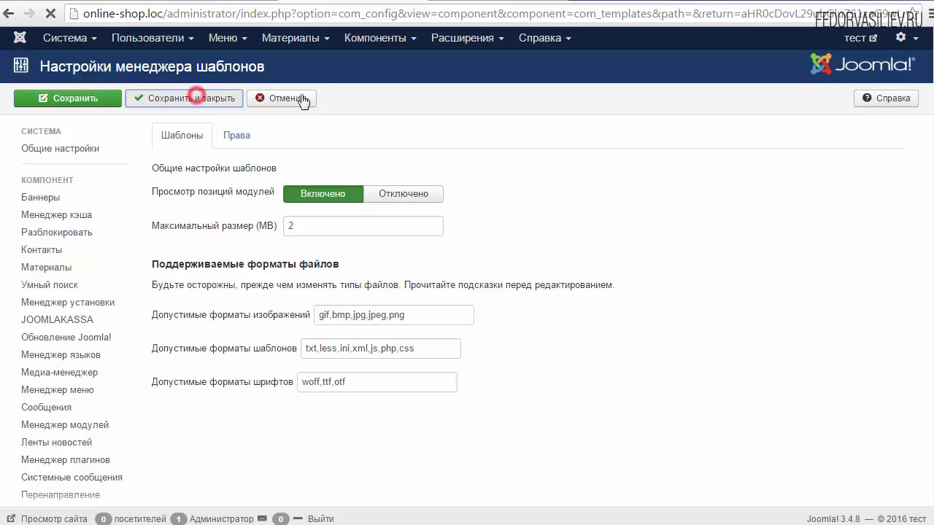
Reopen the "меню слева" module and set its position to Sidebar B [sidebar-b] of the Yoo_sync template
click(461, 38)
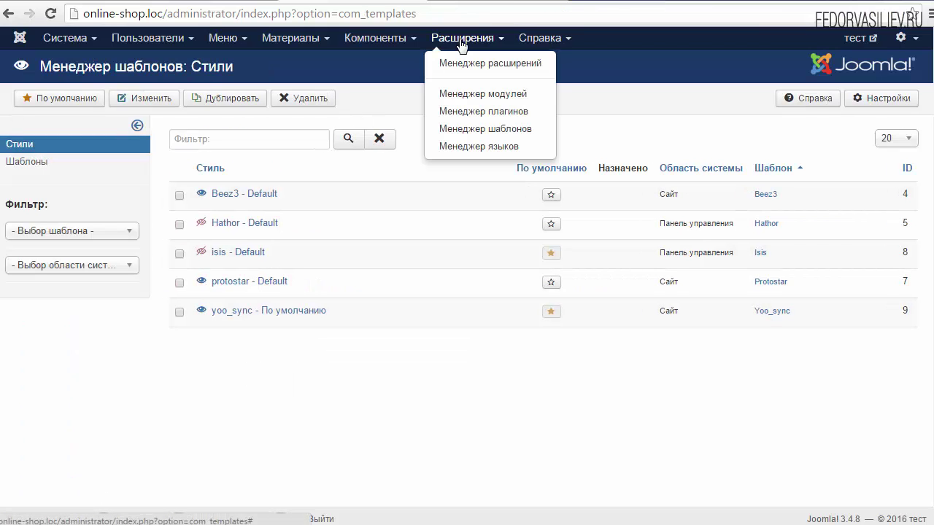
click(480, 95)
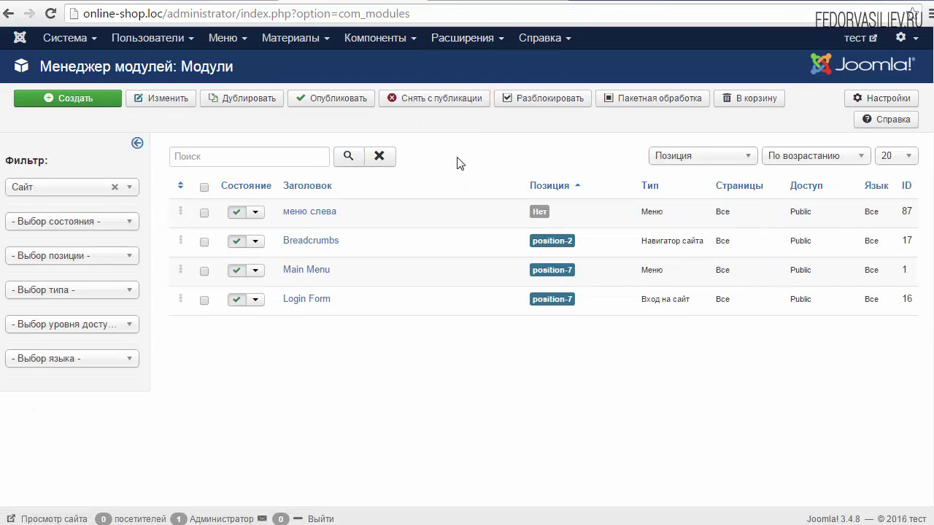
click(319, 212)
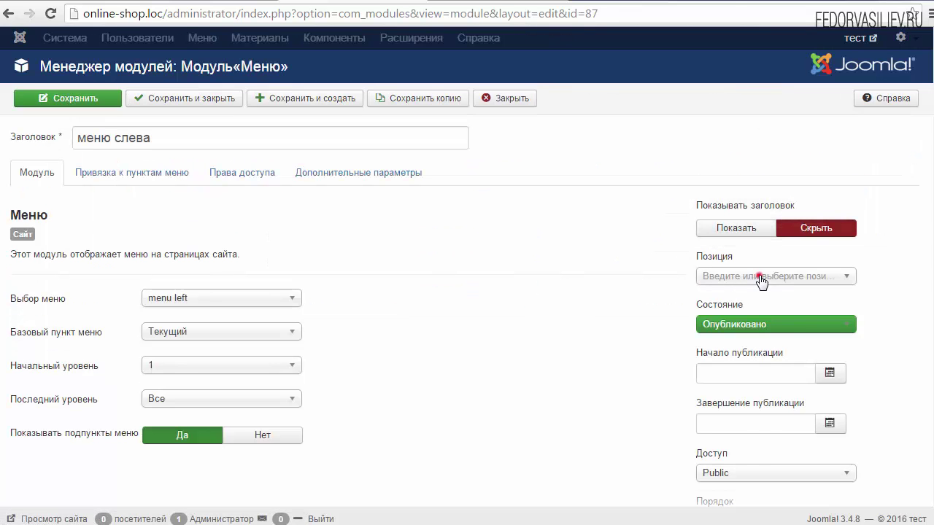
click(760, 276)
drag(844, 339, 836, 427)
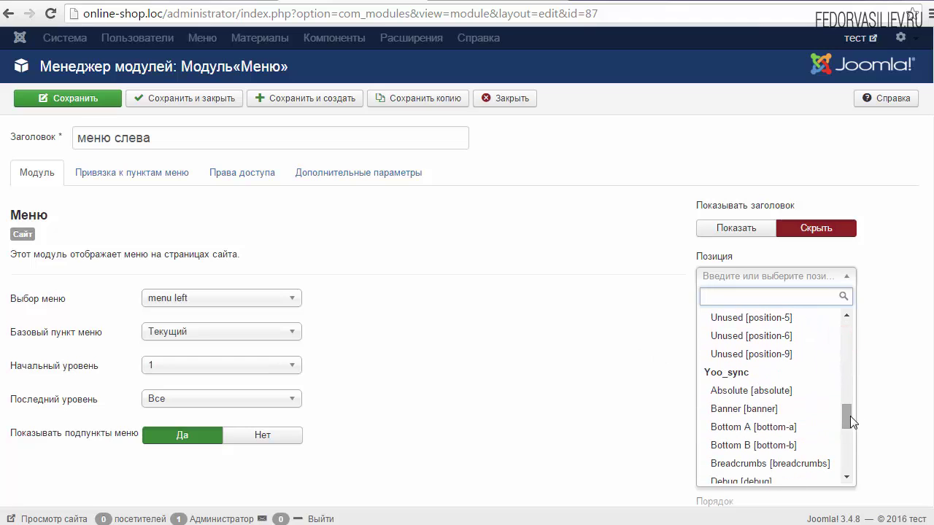
drag(845, 418, 846, 451)
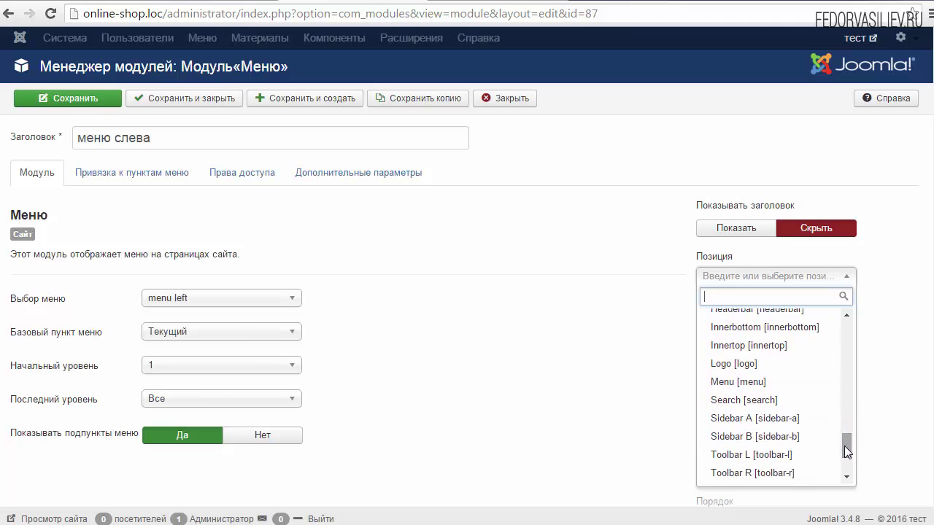
click(767, 436)
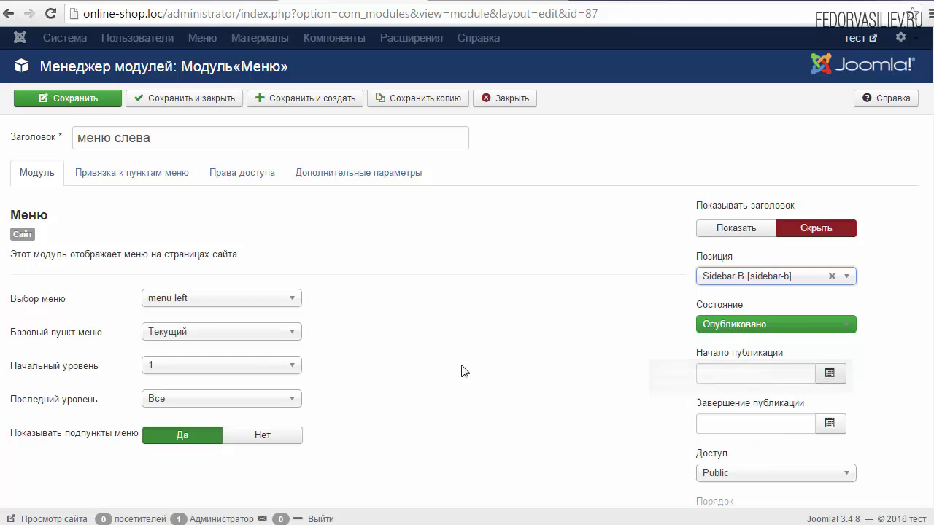
Keep the module assigned to all pages ("На всех страницах"), review its access and advanced settings, and save it
click(108, 188)
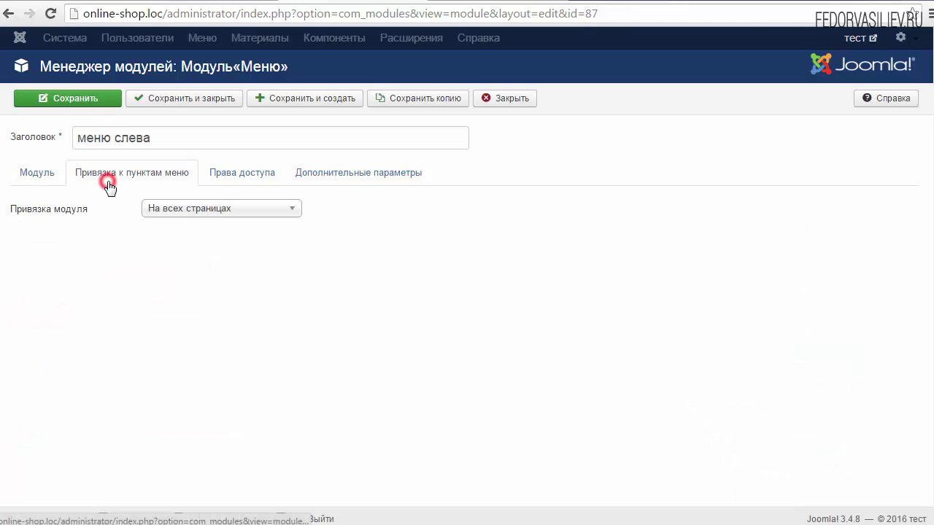
click(197, 212)
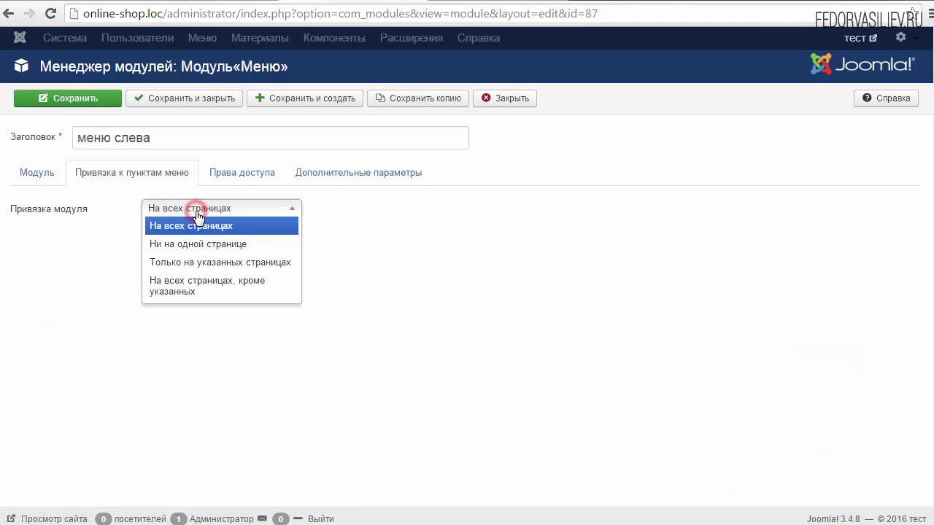
click(184, 243)
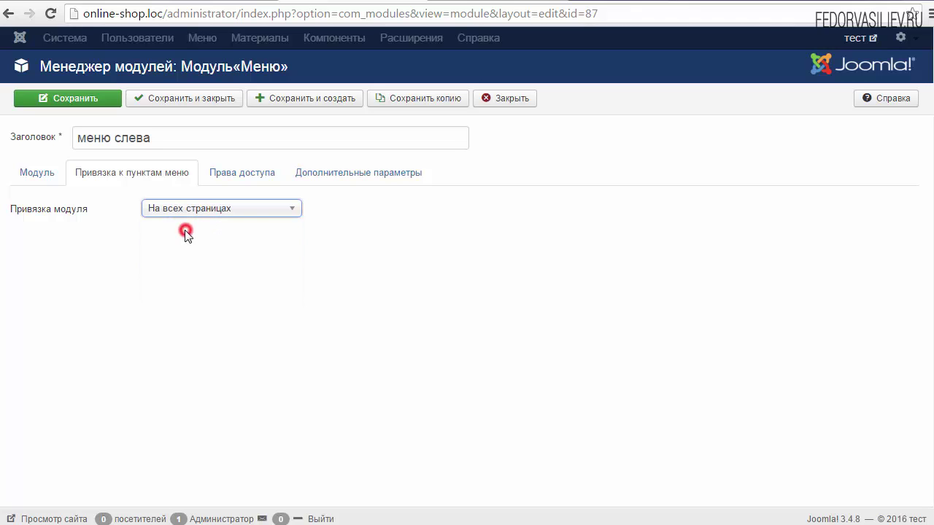
click(241, 172)
click(320, 165)
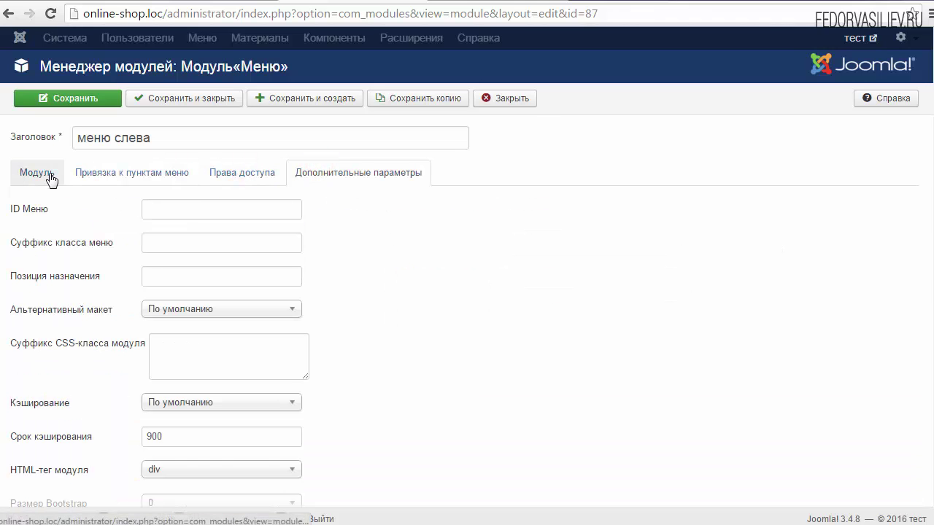
click(48, 174)
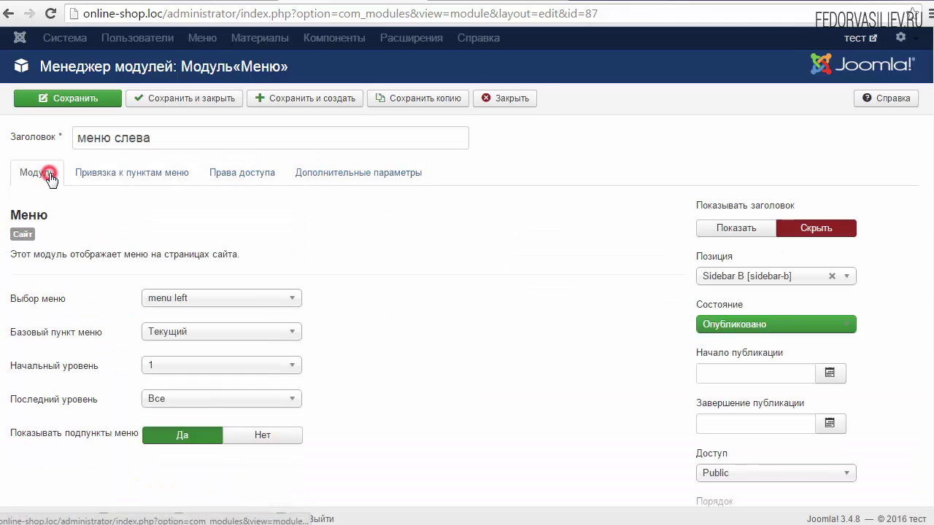
click(76, 100)
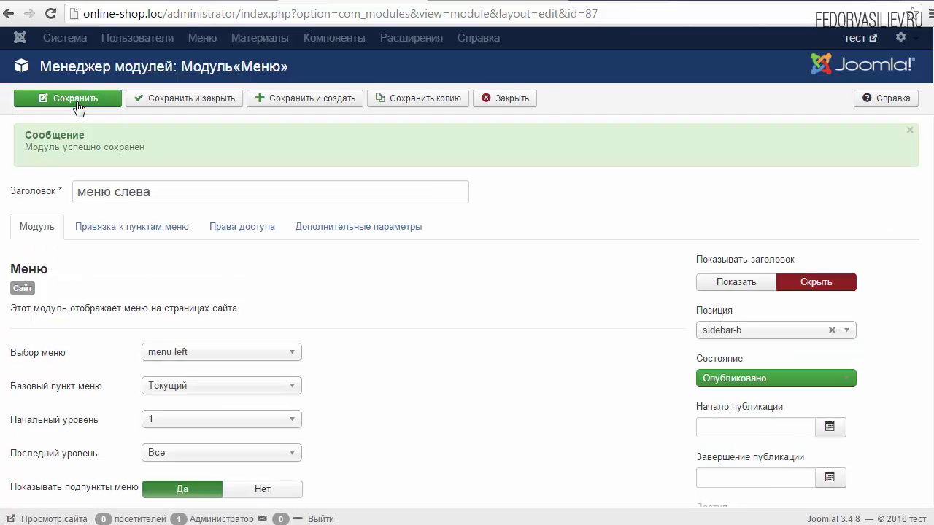
Reload the online-shop.loc front page and check the "Каталог товаров" menu
click(455, 9)
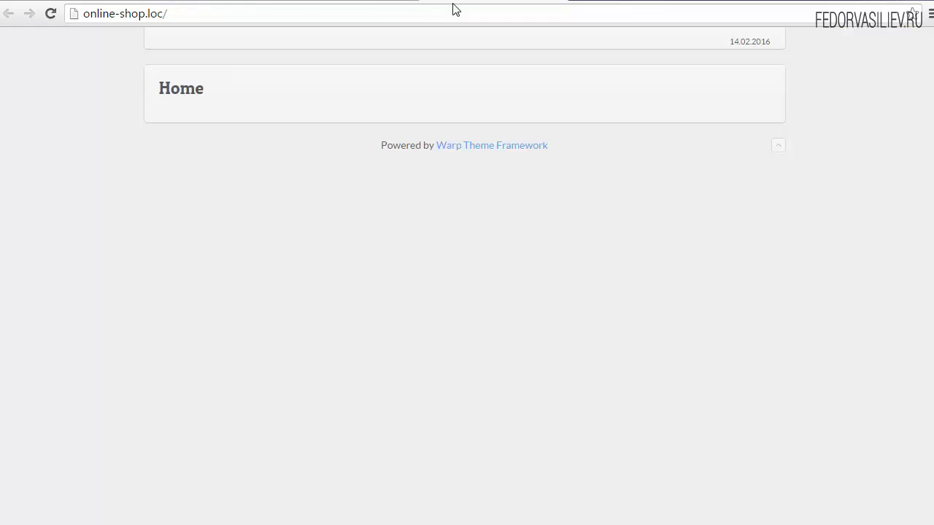
click(51, 14)
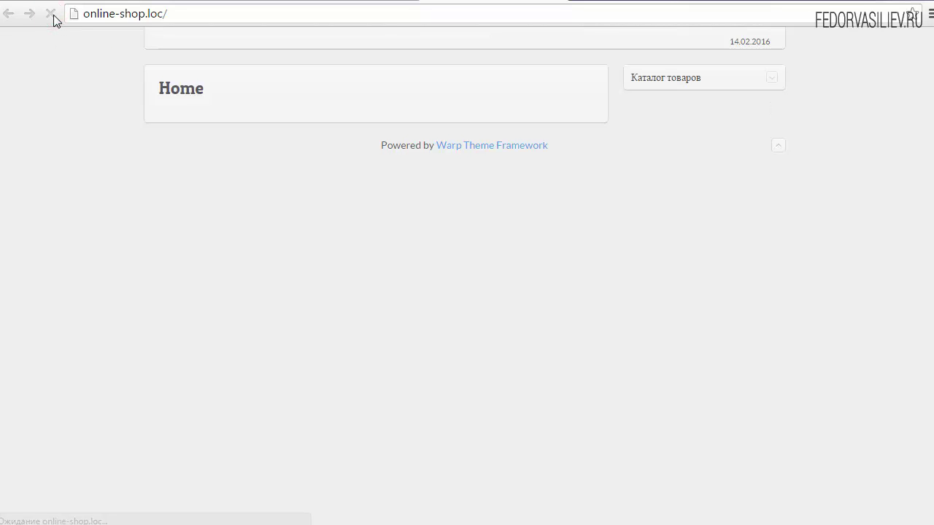
click(678, 80)
click(678, 82)
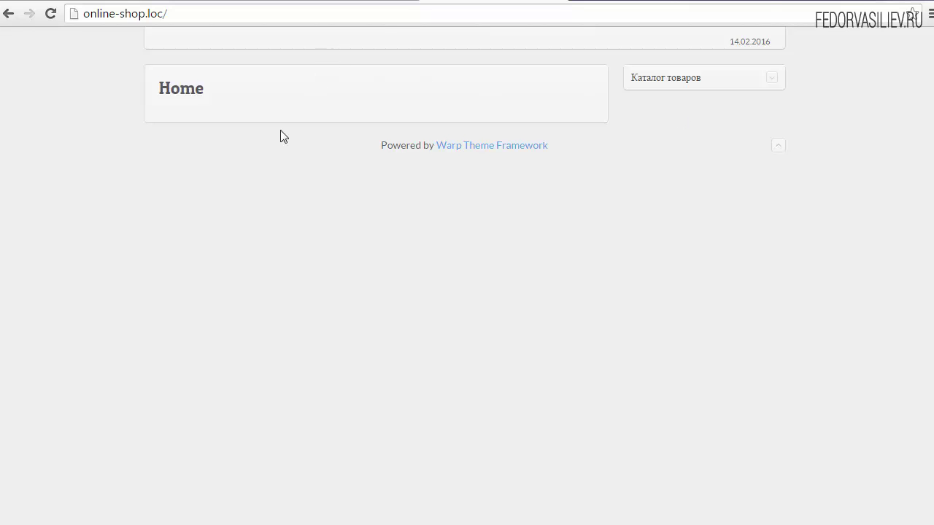
Return to the online-shop.loc administrator and open the "yoo_sync - По умолчанию" style from the template manager
click(366, 3)
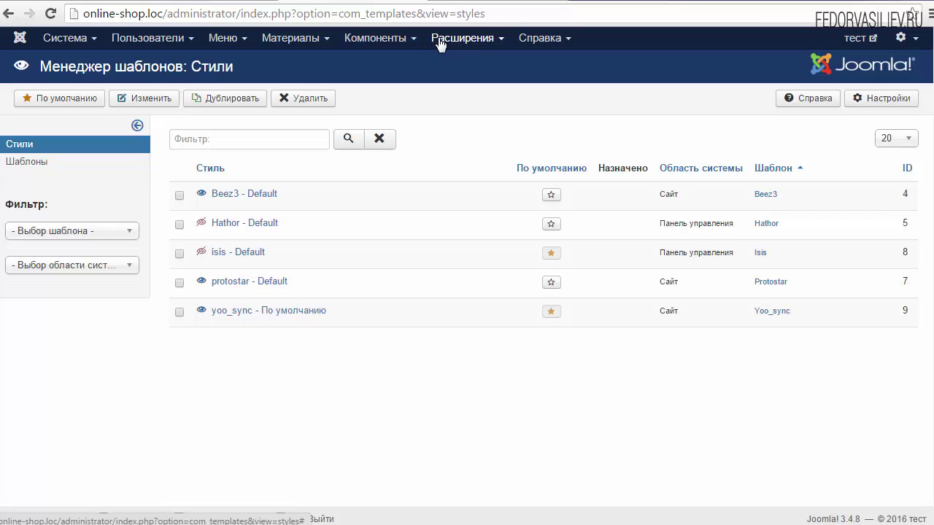
click(472, 41)
click(464, 130)
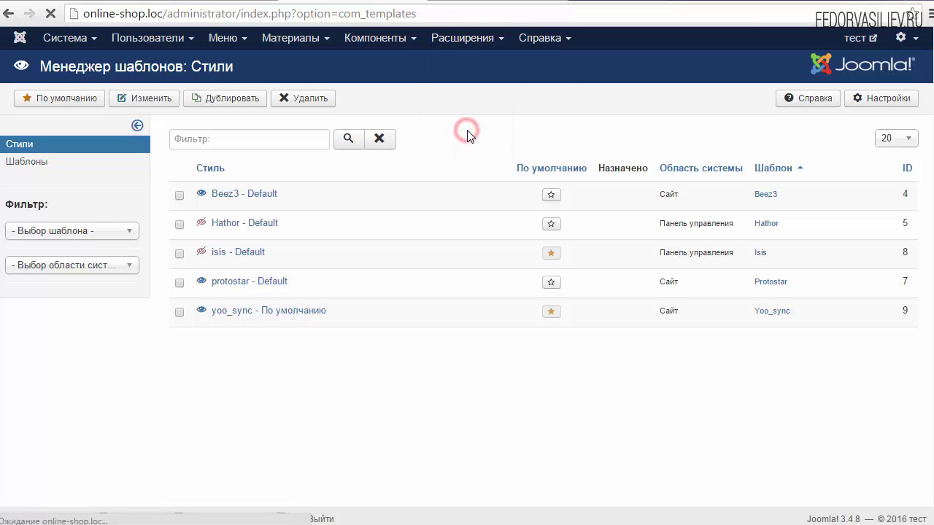
click(236, 311)
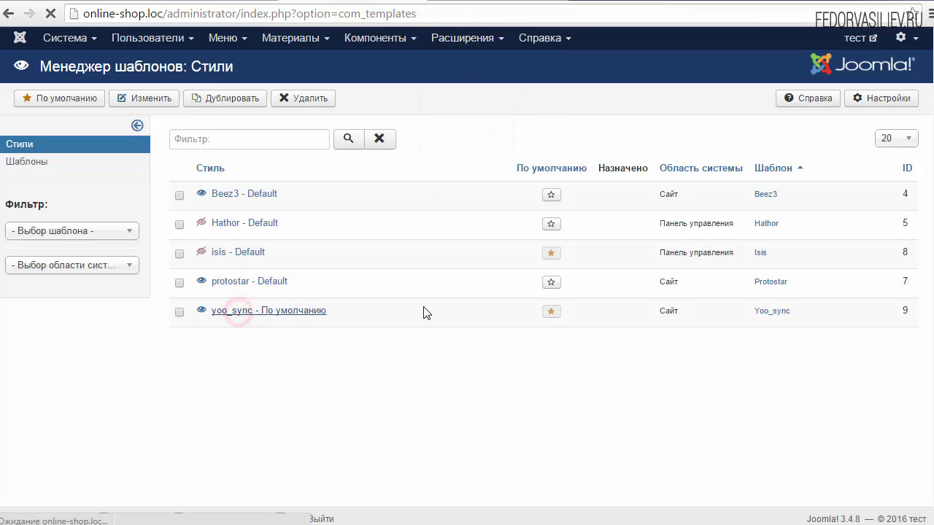
Review the General and Profiles settings of the yoo_sync style, including its Layout section
scroll(411, 308, down, 2)
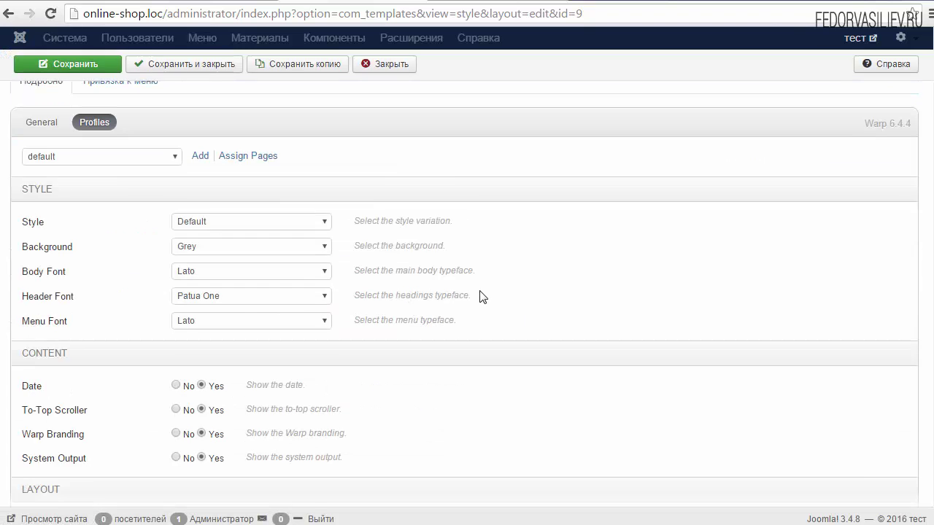
scroll(479, 295, down, 5)
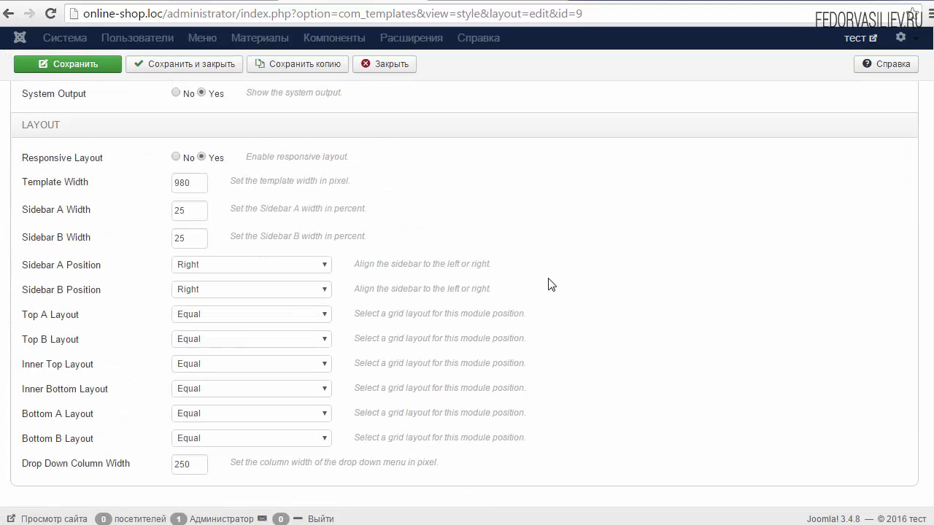
scroll(551, 285, up, 7)
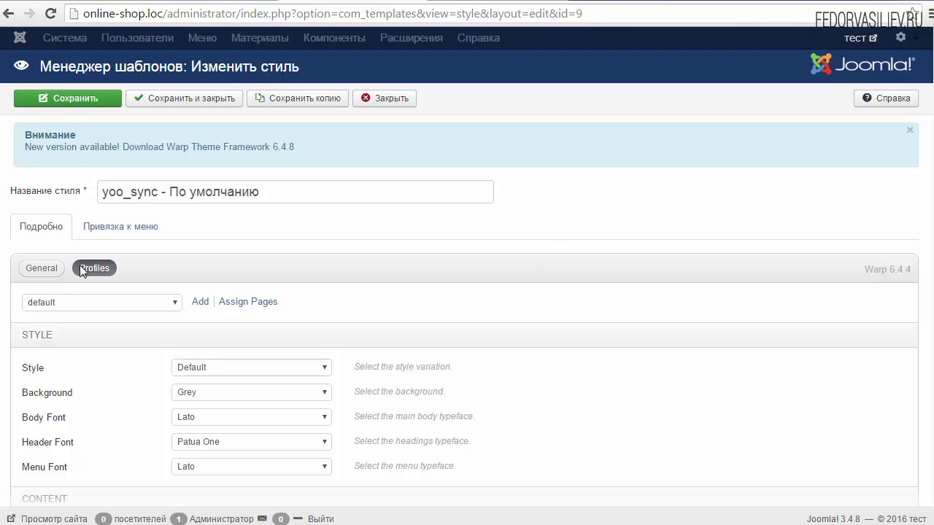
click(44, 268)
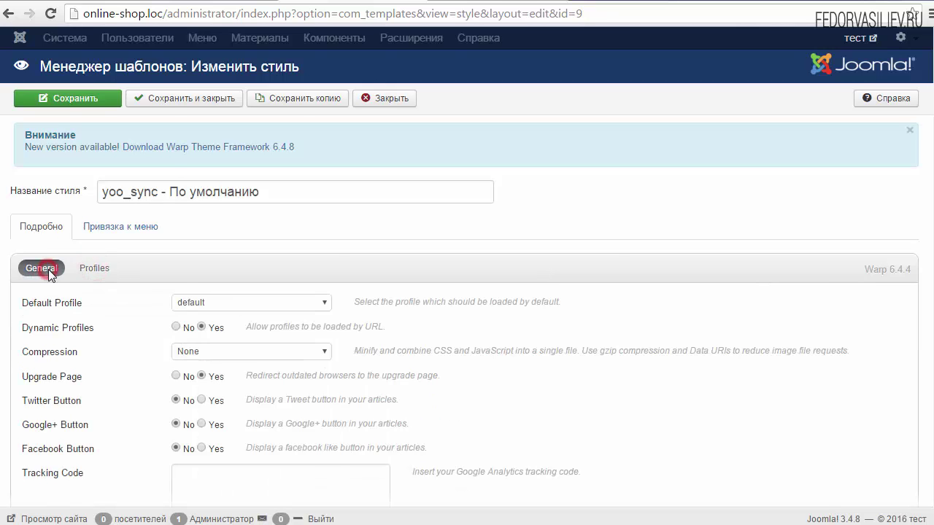
scroll(77, 284, down, 3)
scroll(68, 278, up, 3)
click(96, 270)
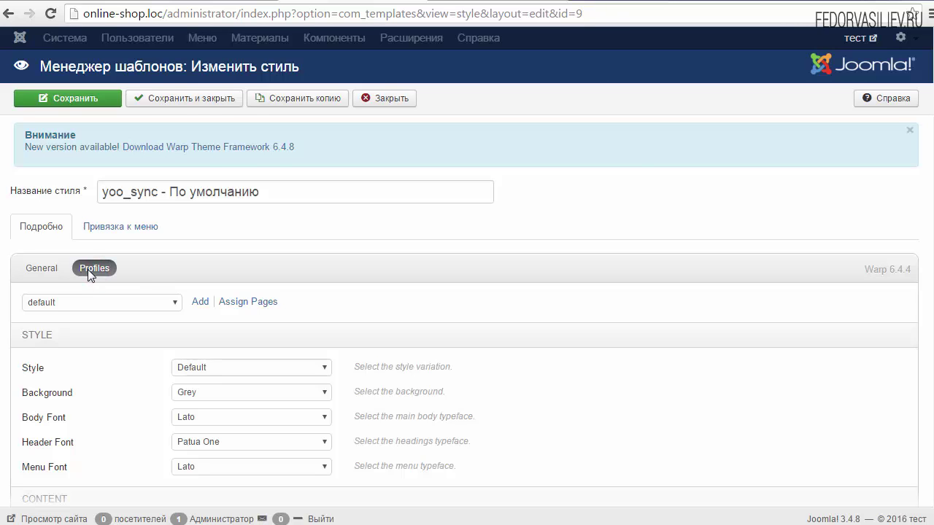
Set Sidebar B Position to Left in the Layout section of the default profile and save the style
scroll(88, 270, down, 10)
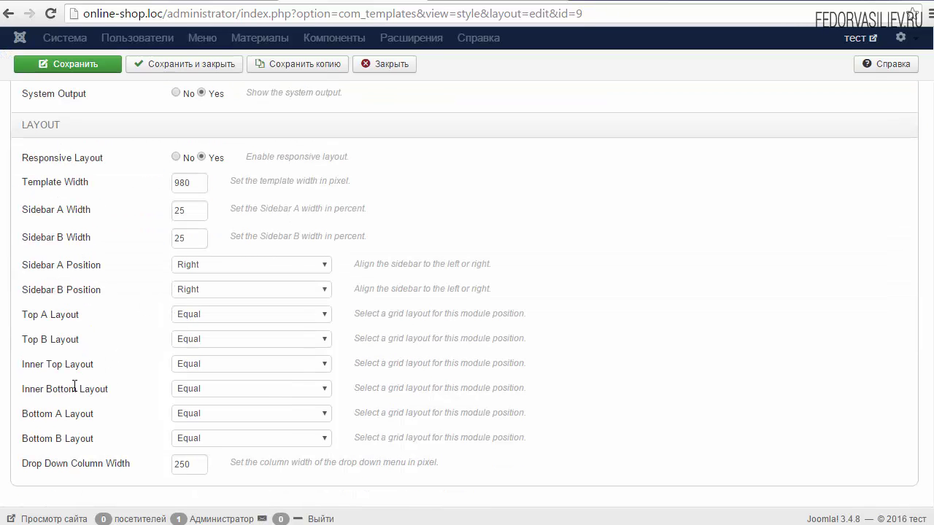
drag(101, 290, 23, 291)
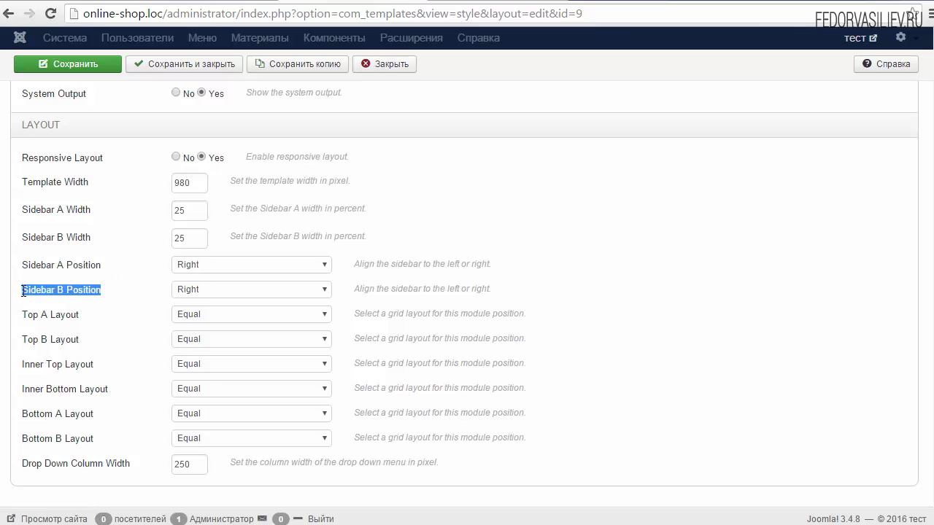
click(42, 291)
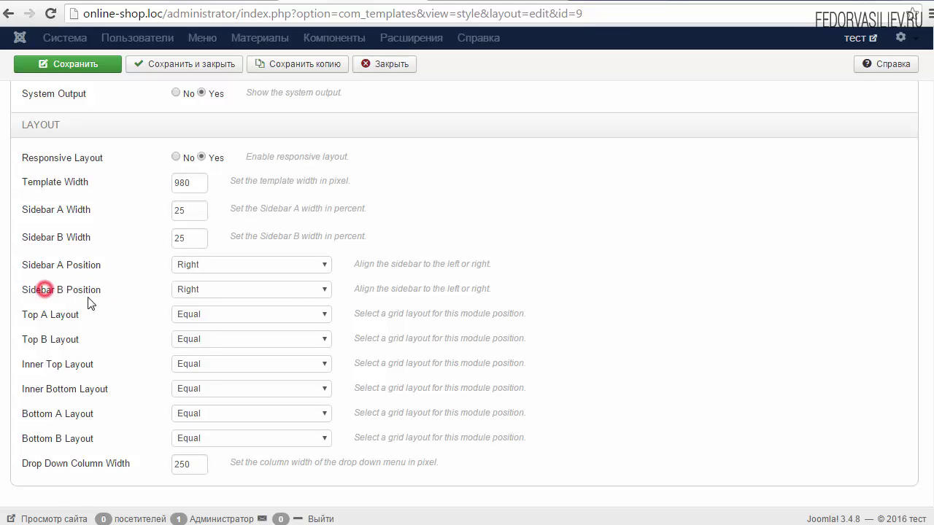
click(324, 291)
click(184, 316)
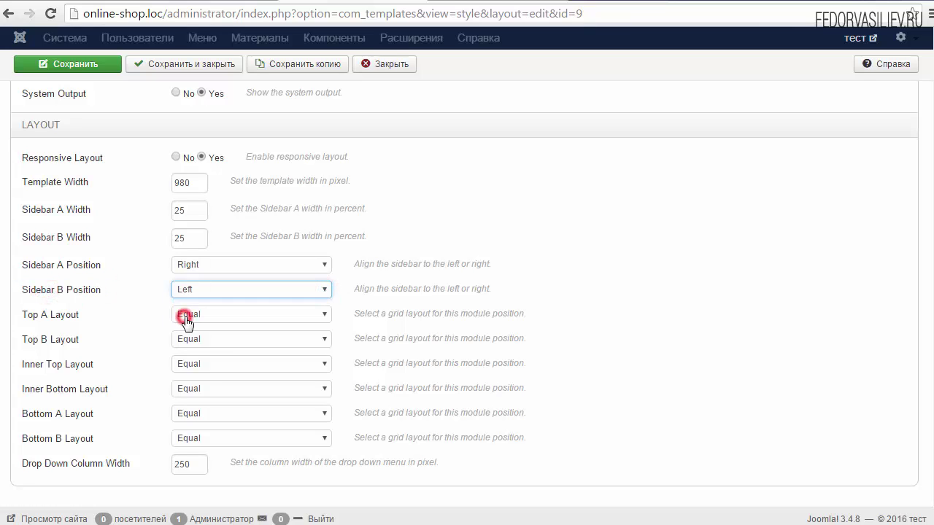
scroll(184, 300, up, 5)
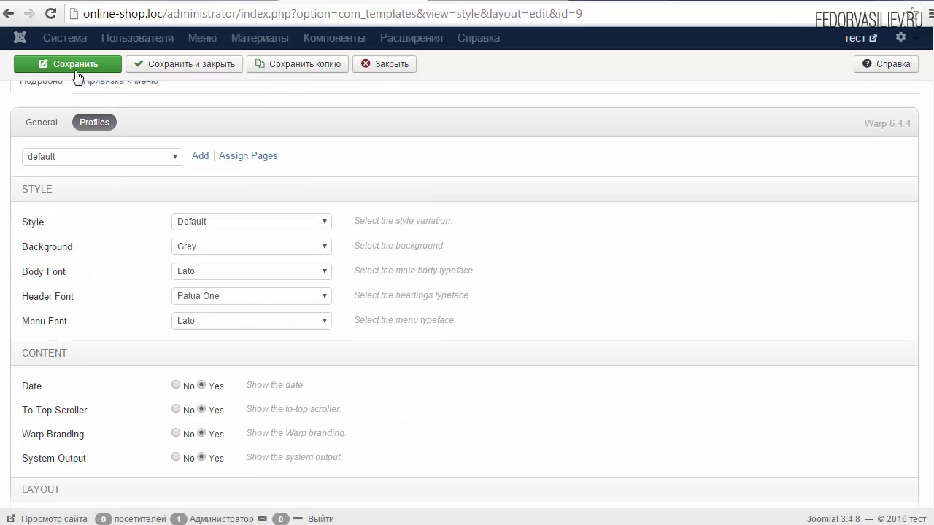
click(73, 63)
Reload the online-shop.loc front page and try expanding and collapsing the "Каталог товаров" menu
click(460, 1)
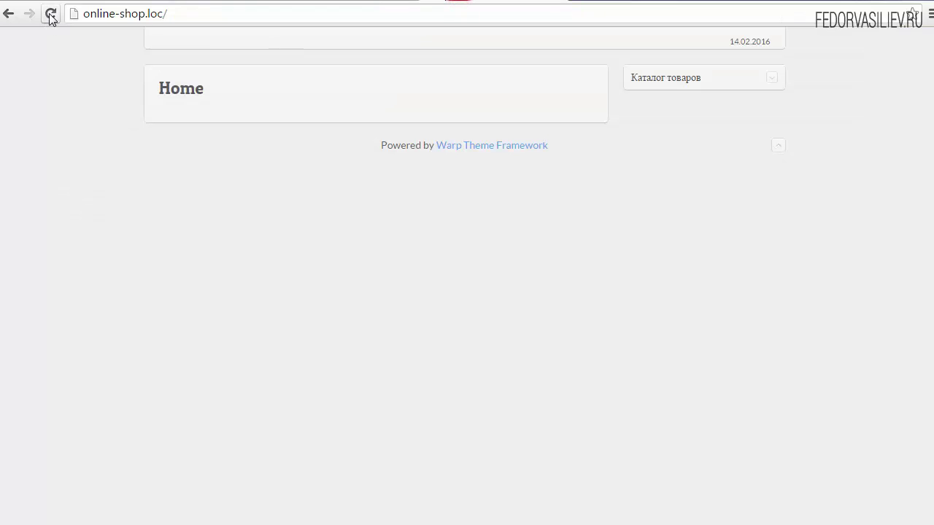
click(50, 15)
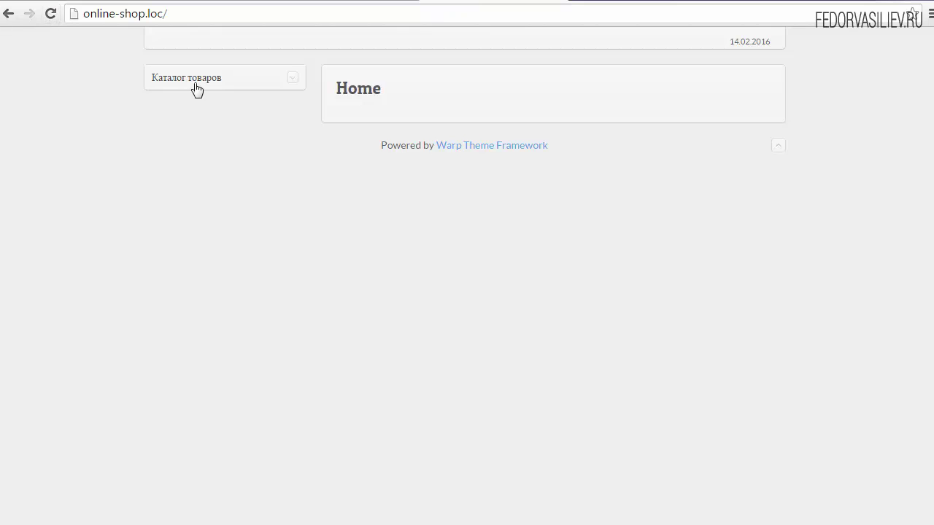
click(291, 79)
click(292, 79)
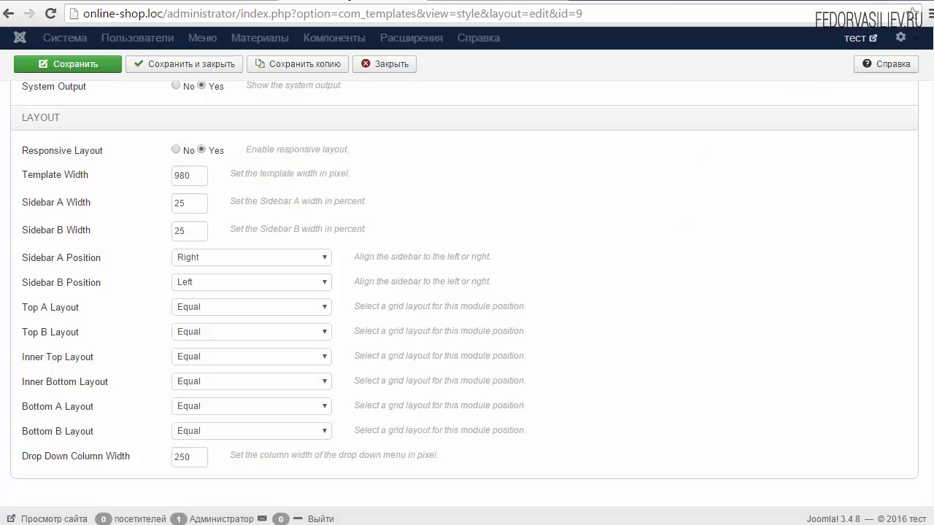
Back in the yoo_sync style of online-shop.loc, set the Template Width to 1280 pixels
scroll(504, 208, up, 5)
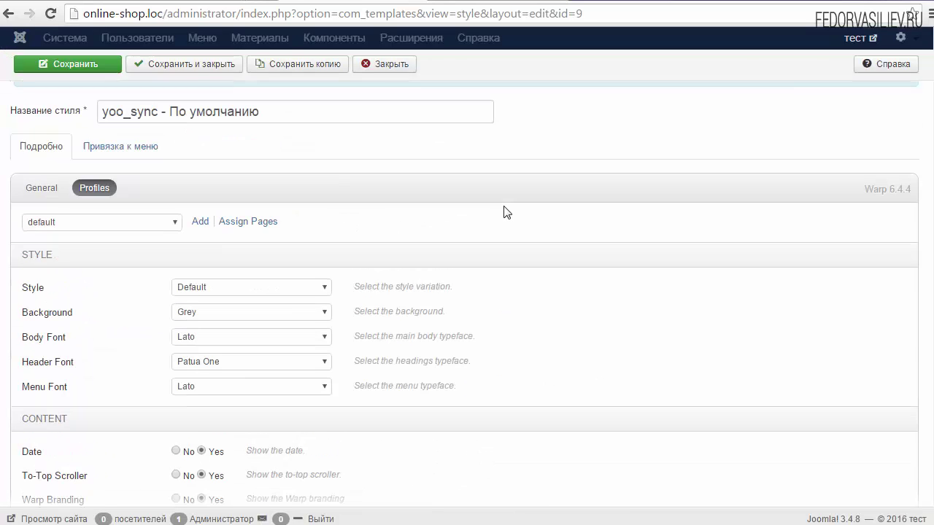
scroll(508, 211, down, 4)
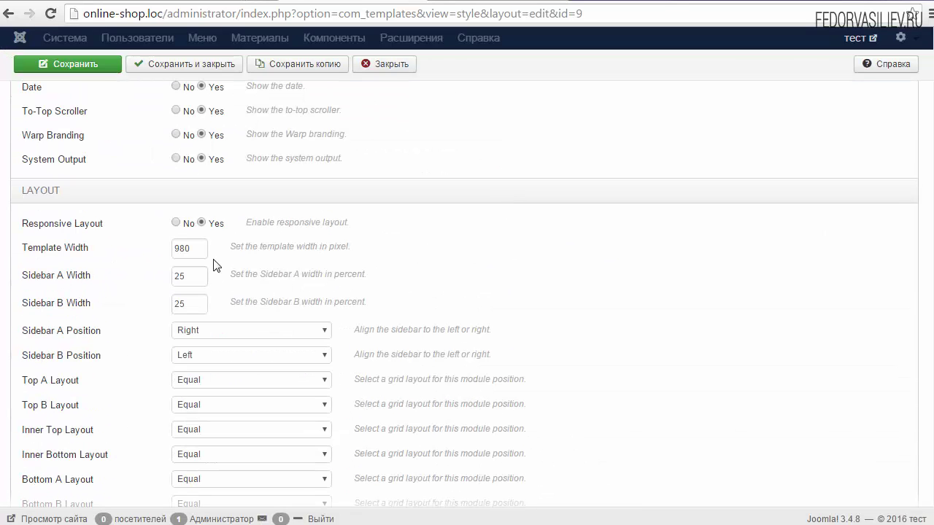
scroll(469, 260, up, 2)
scroll(467, 275, down, 2)
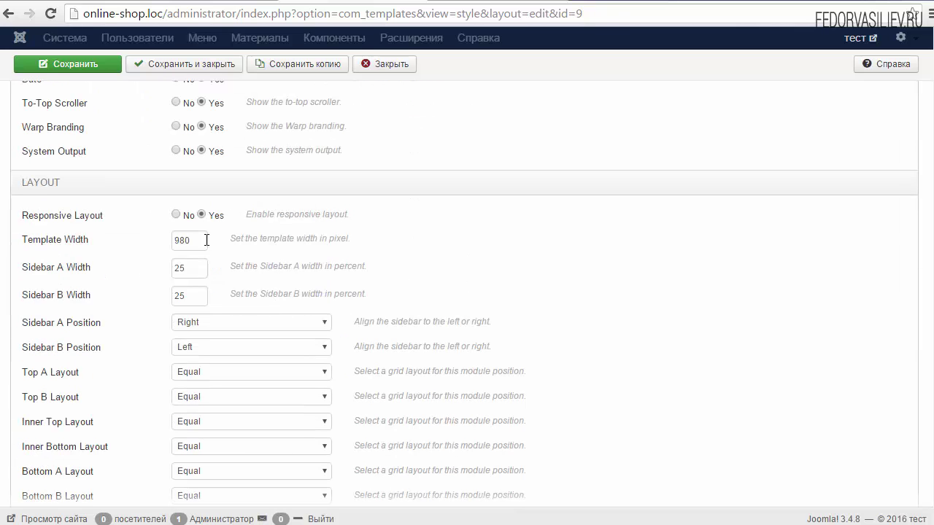
drag(75, 240, 35, 239)
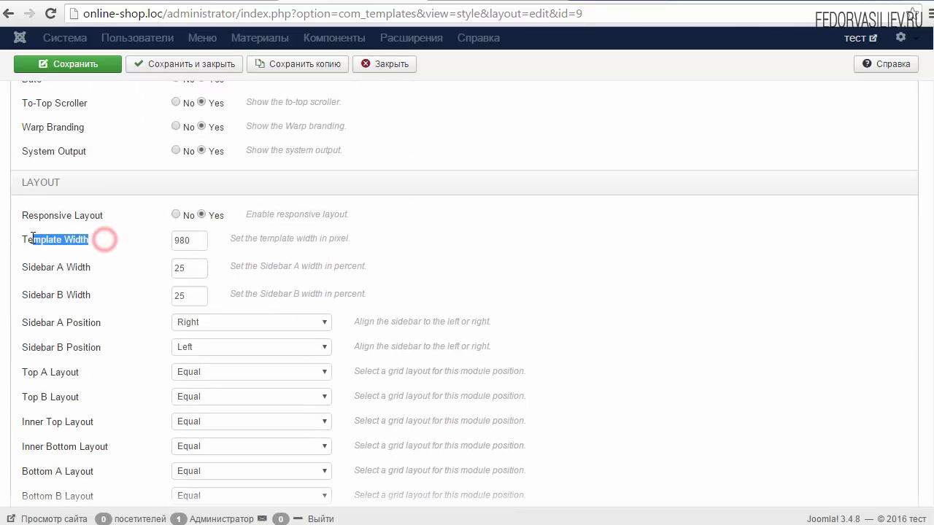
click(87, 239)
double_click(175, 248)
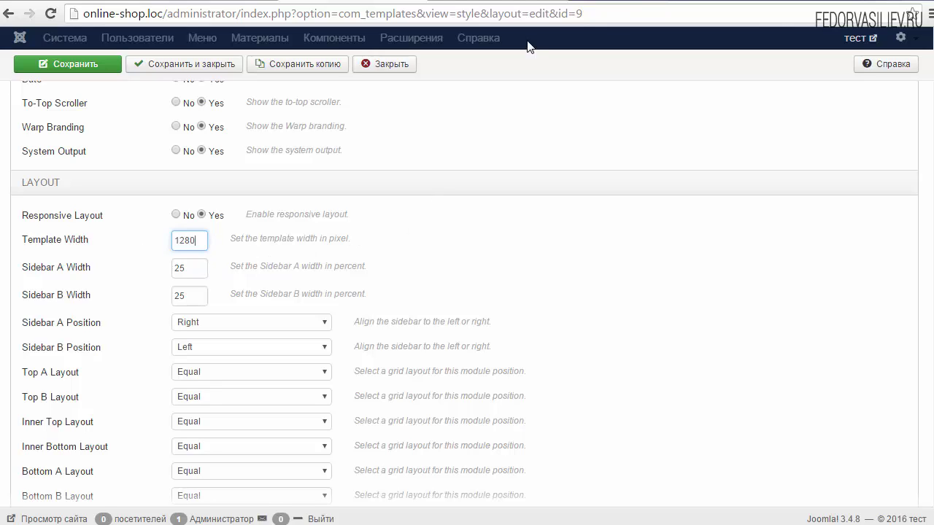
double_click(188, 242)
Keep Sidebar A Width as it is, set Sidebar B Width to 23 percent and save the style
double_click(39, 266)
double_click(197, 268)
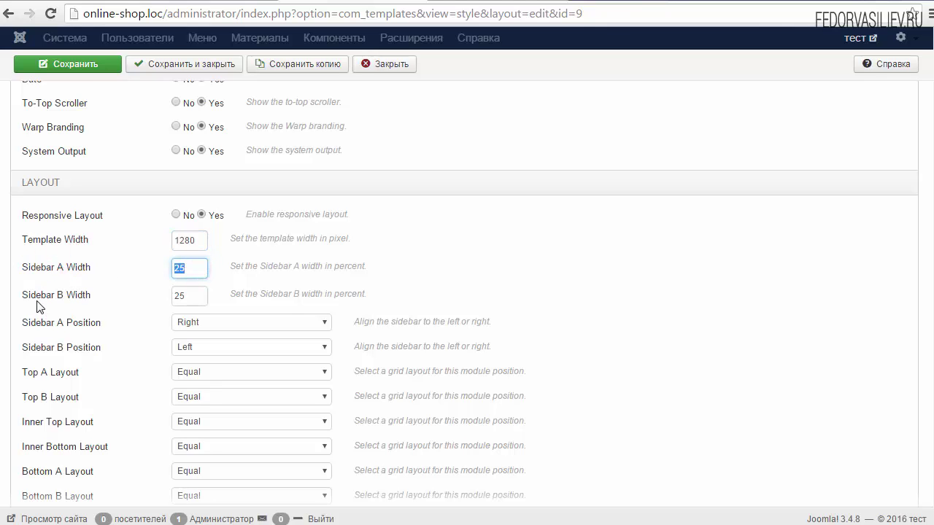
click(180, 296)
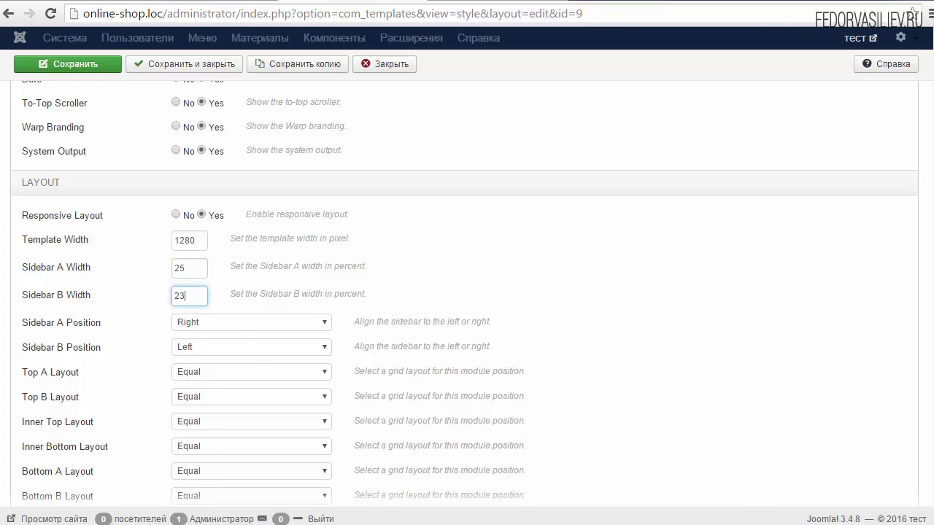
text(23)
scroll(467, 291, up, 1)
click(73, 63)
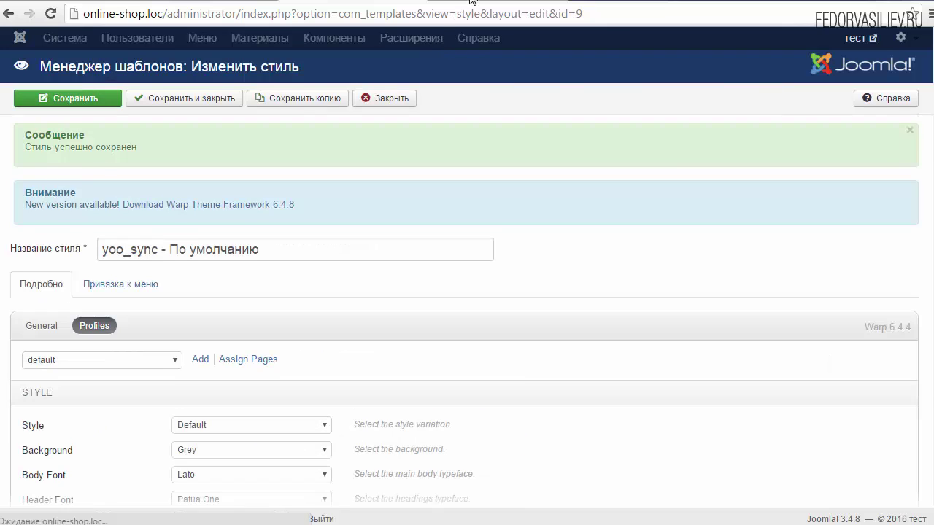
Check the resized layout on the online-shop.loc front page and expand the "Каталог товаров" menu
click(32, 1)
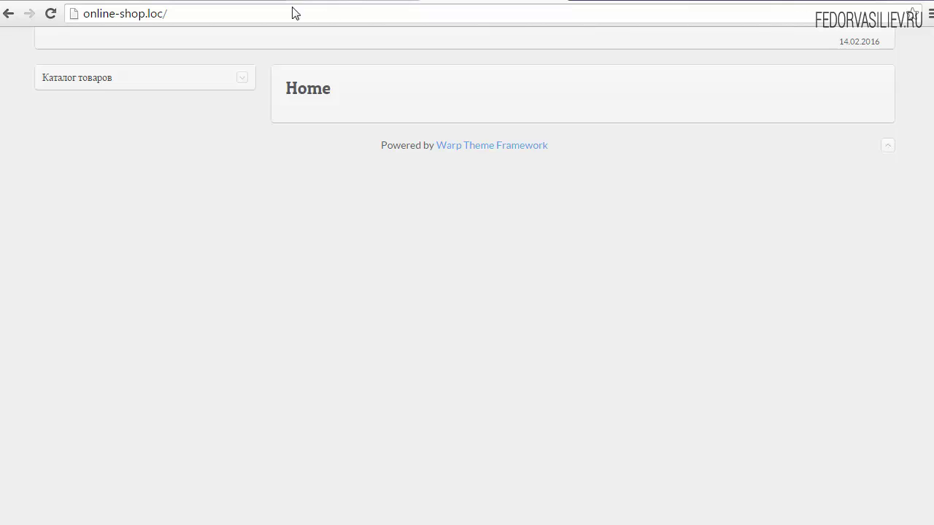
click(221, 64)
click(227, 86)
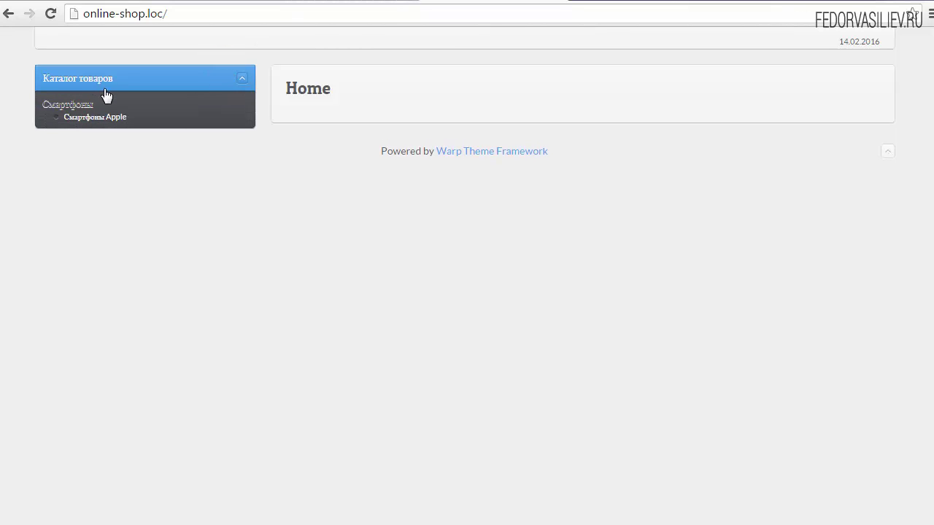
Switch to the demomagazin.loc administrator and close its yoo_sync template style without saving
click(45, 1)
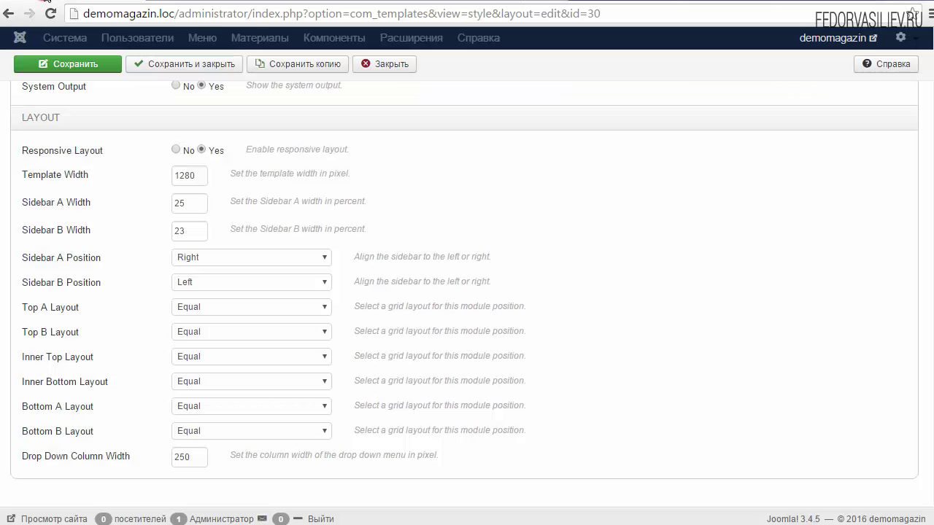
scroll(231, 219, up, 15)
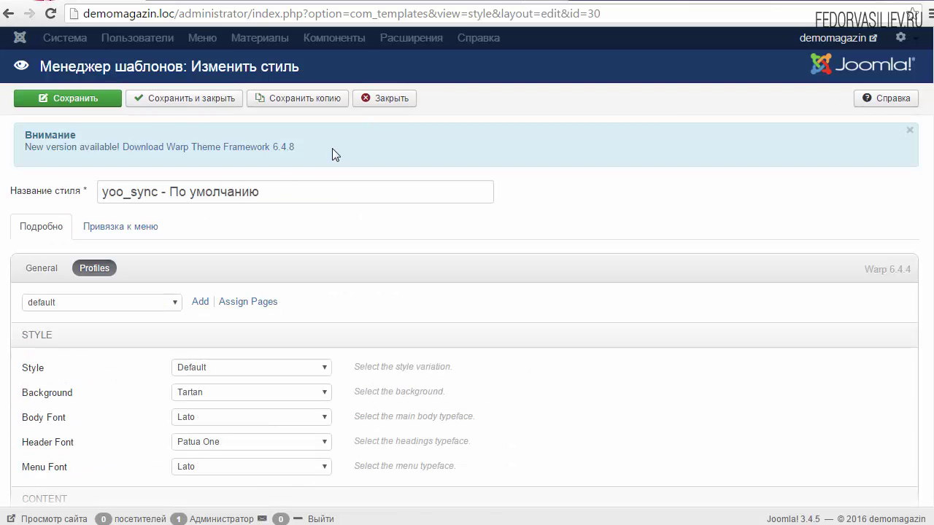
click(370, 101)
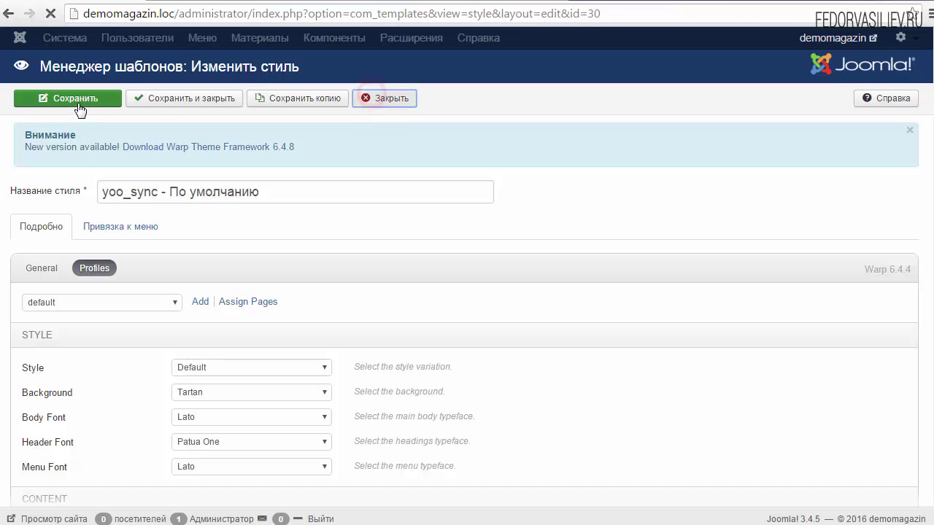
Open the "Main Menu" module on demomagazin.loc and examine the module CSS class suffix ("Суффикс CSS-класса модуля") in its advanced parameters
click(471, 38)
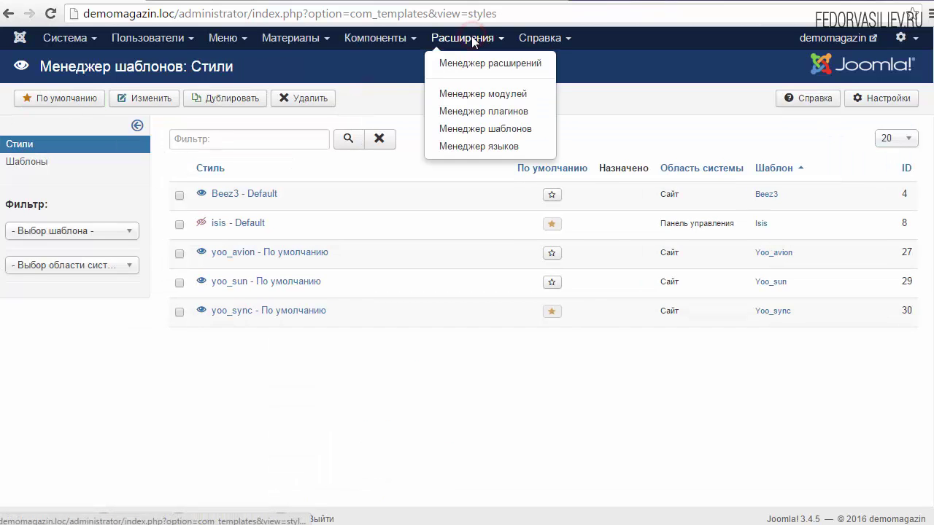
click(475, 93)
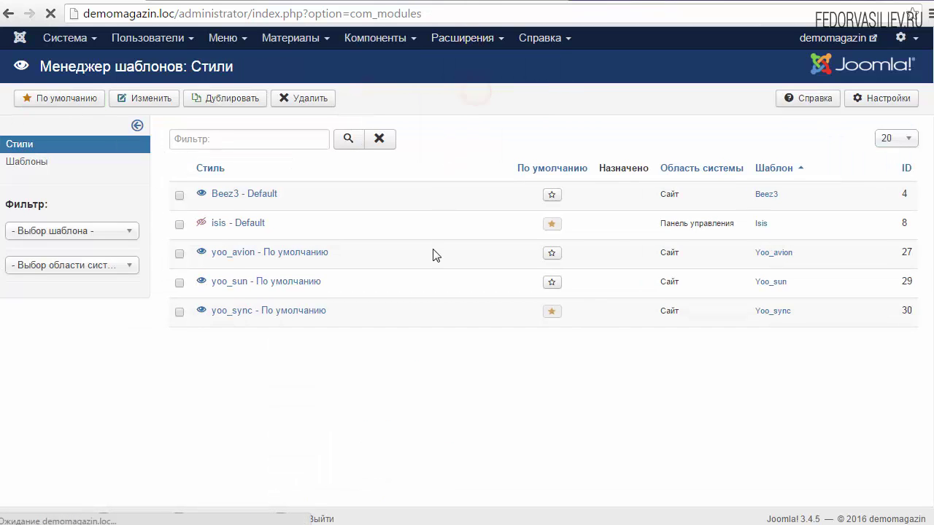
click(310, 264)
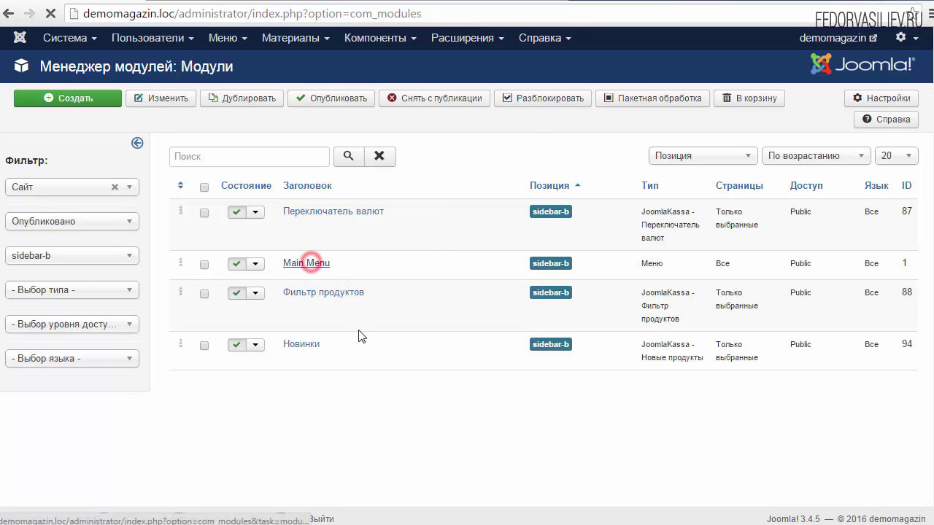
click(346, 173)
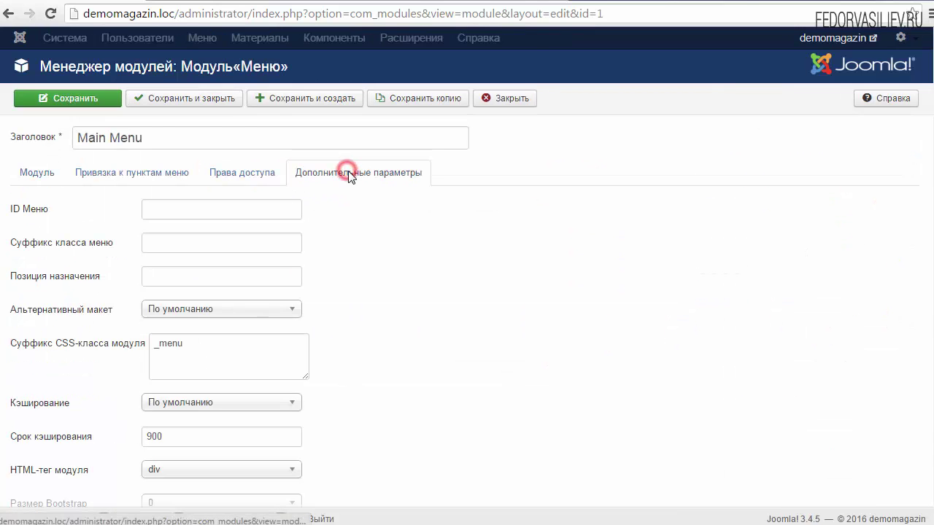
scroll(444, 208, down, 1)
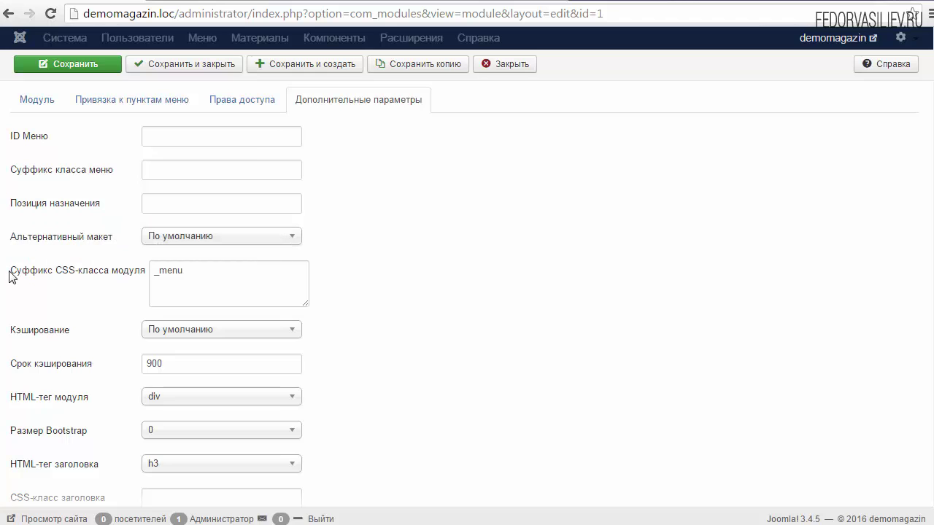
mouse_move(21, 278)
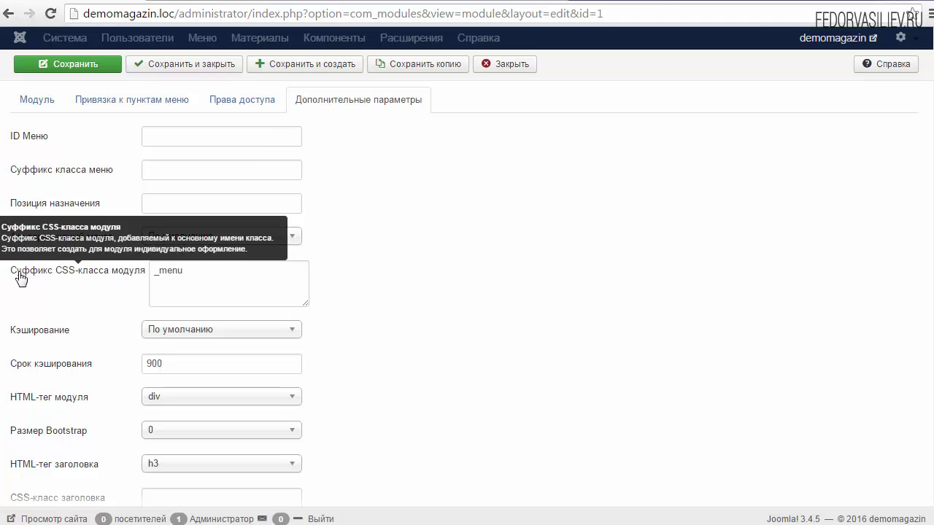
Copy the "_menu" module CSS class suffix from the Main Menu module on demomagazin.loc
double_click(200, 276)
click(179, 283)
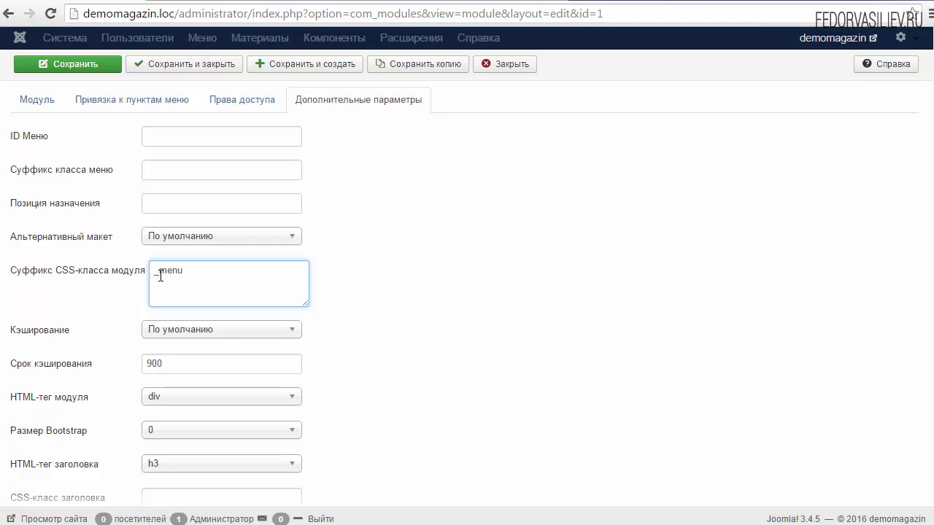
double_click(189, 274)
right_click(187, 272)
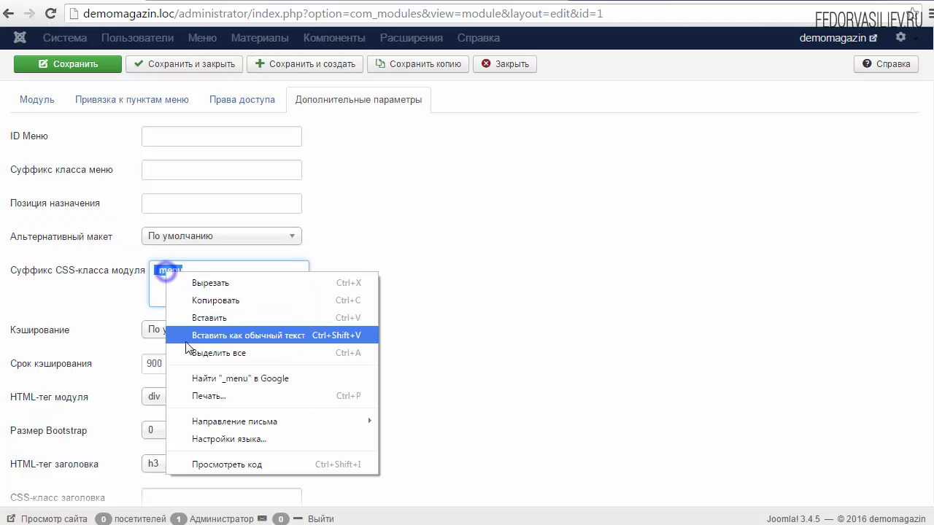
click(207, 305)
Switch to the online-shop.loc administrator, close the template style and open the advanced parameters of the "меню слева" module
click(409, 1)
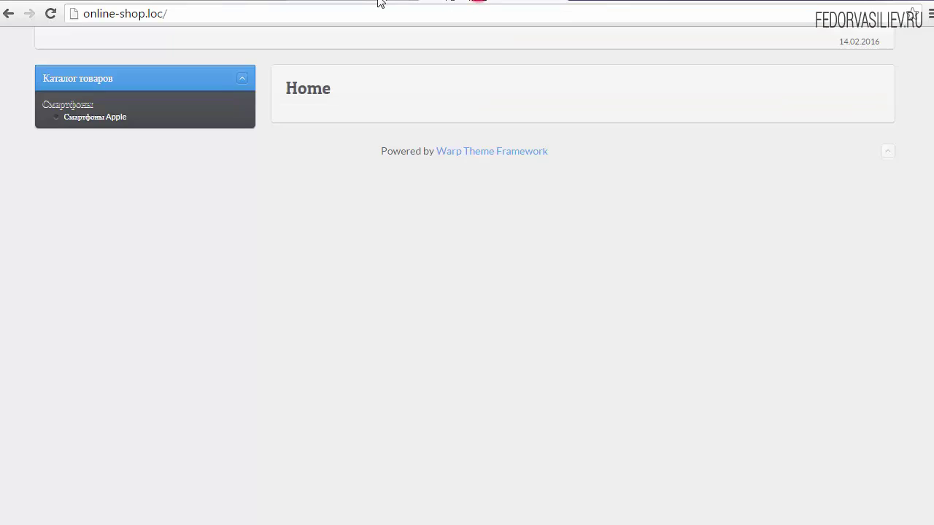
click(362, 1)
click(385, 98)
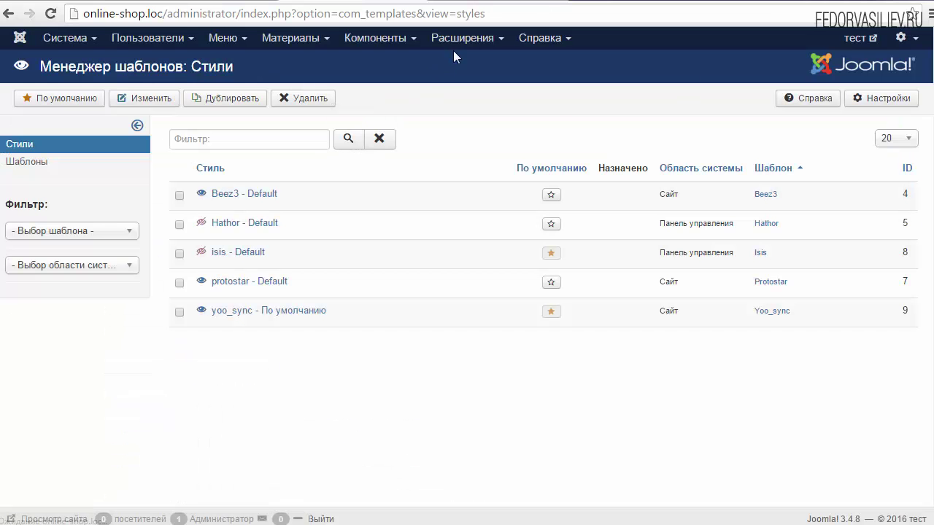
click(459, 39)
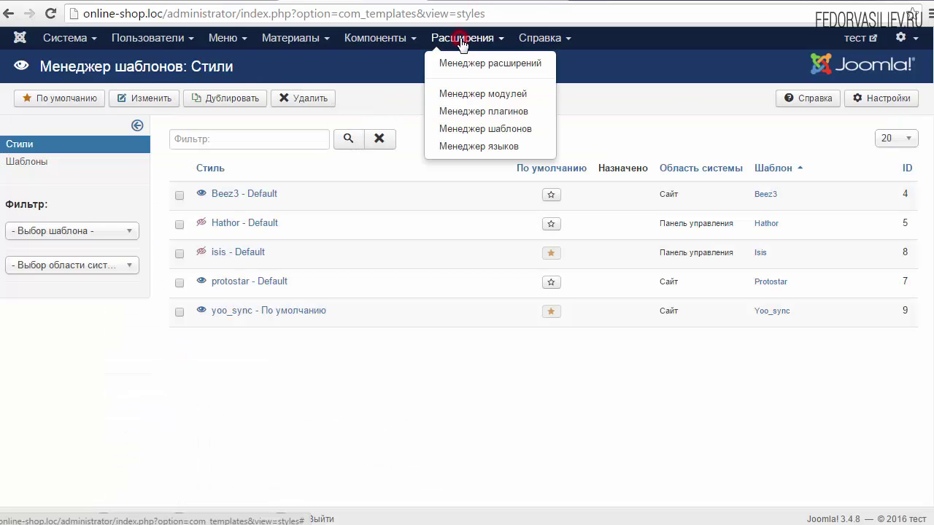
click(488, 93)
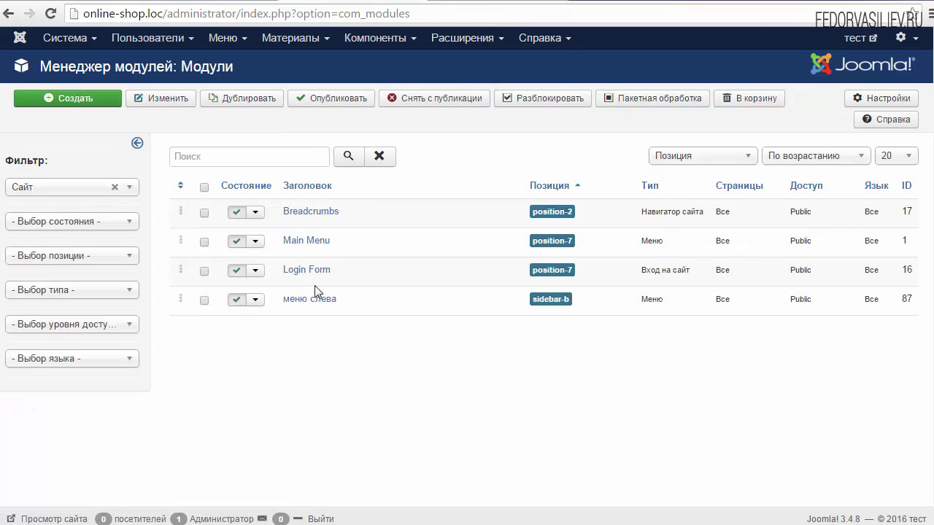
click(308, 299)
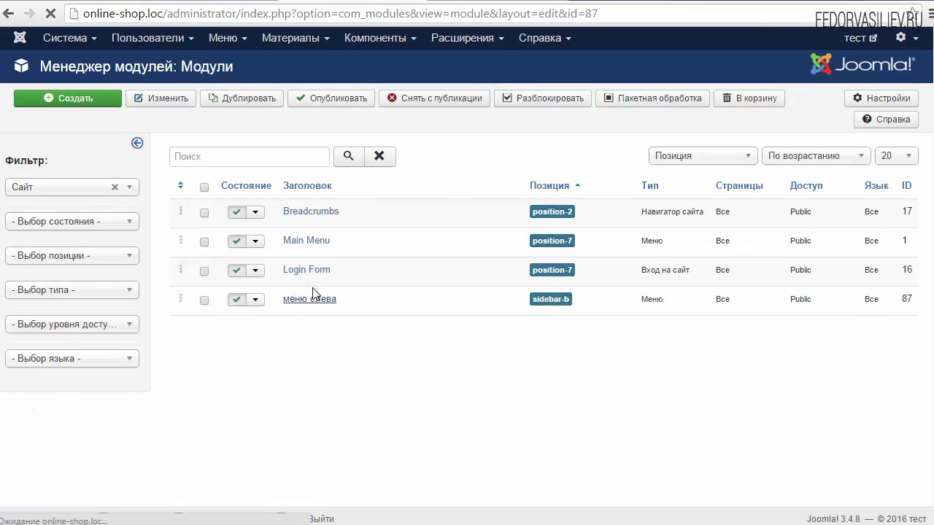
click(330, 169)
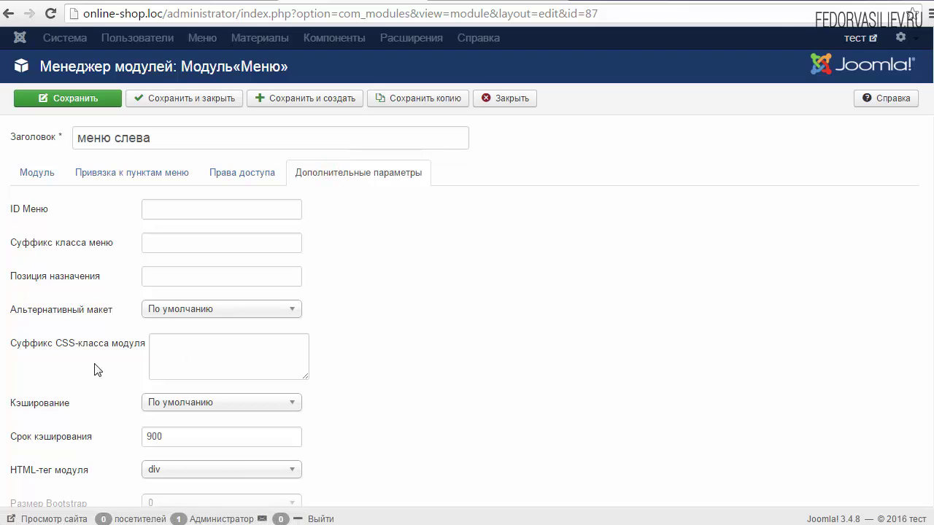
Set the module CSS class suffix to "_menu", then save and close the module
scroll(232, 282, down, 2)
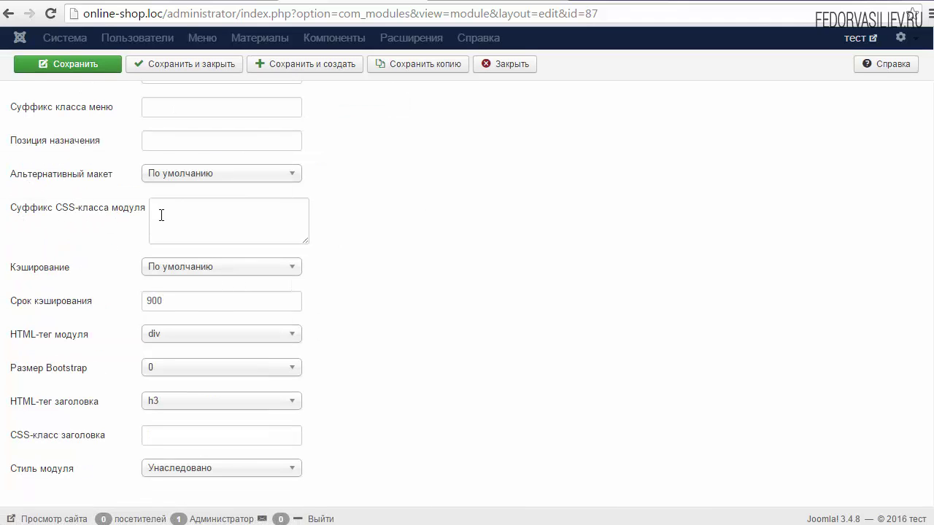
right_click(169, 215)
click(210, 296)
double_click(210, 211)
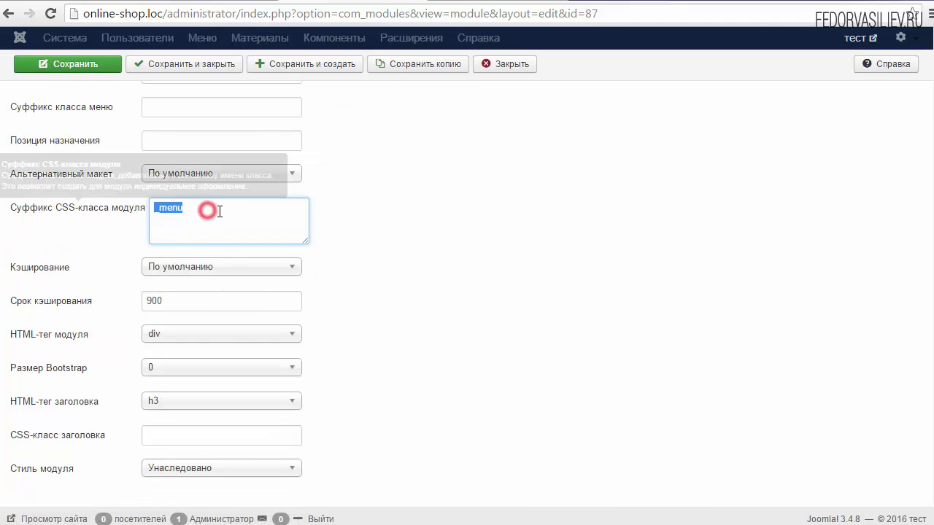
click(270, 232)
click(181, 63)
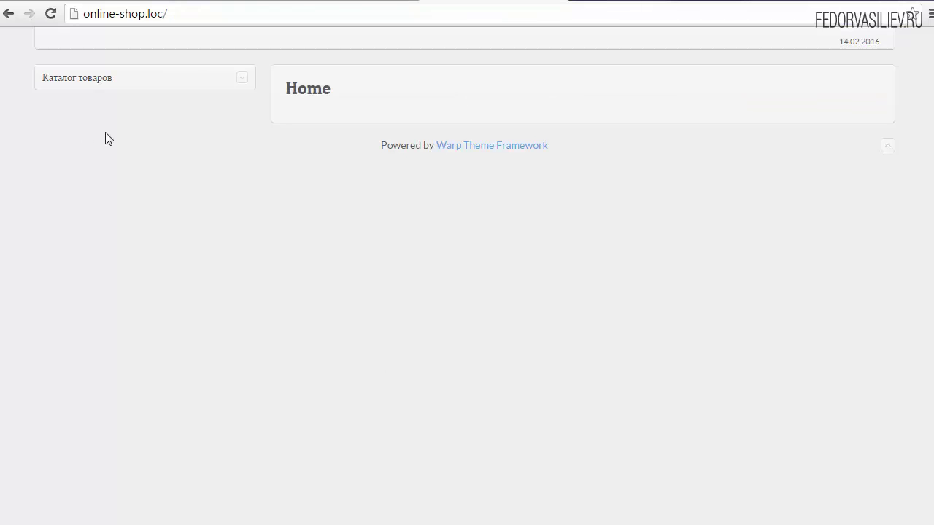
Check the "Каталог товаров" accordion menu on the online-shop.loc front page and open its "Смартфоны Apple" item
click(242, 80)
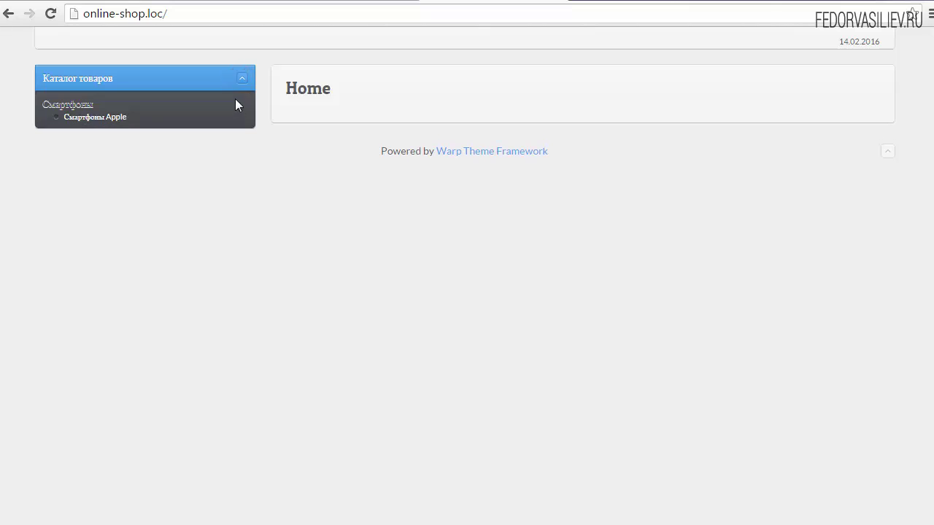
click(244, 79)
click(241, 79)
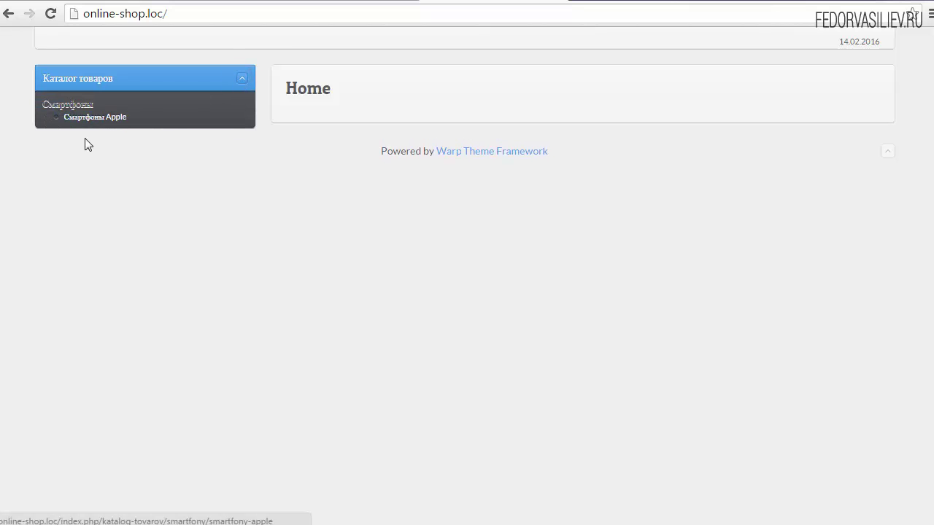
click(84, 125)
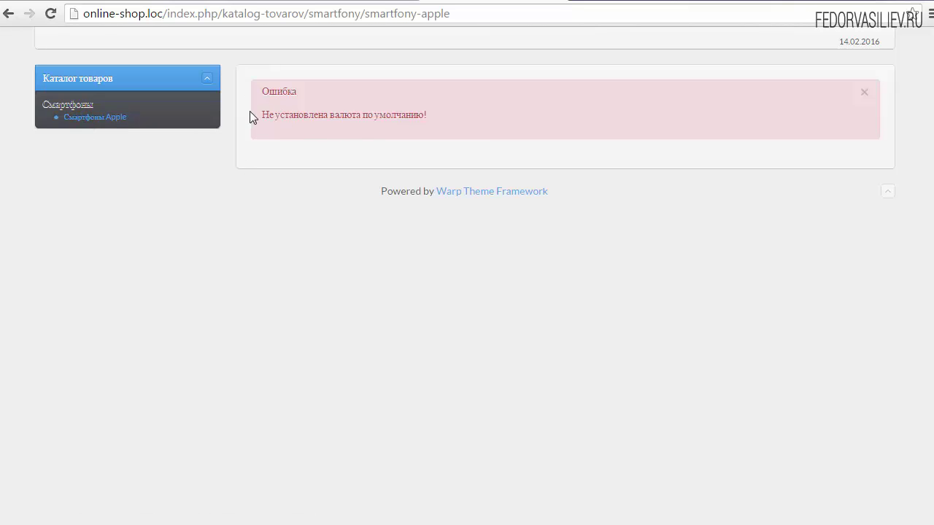
drag(264, 115, 431, 118)
click(441, 122)
Open the JOOMLAKASSA currency manager in the online-shop.loc administrator and start a new currency
click(332, 2)
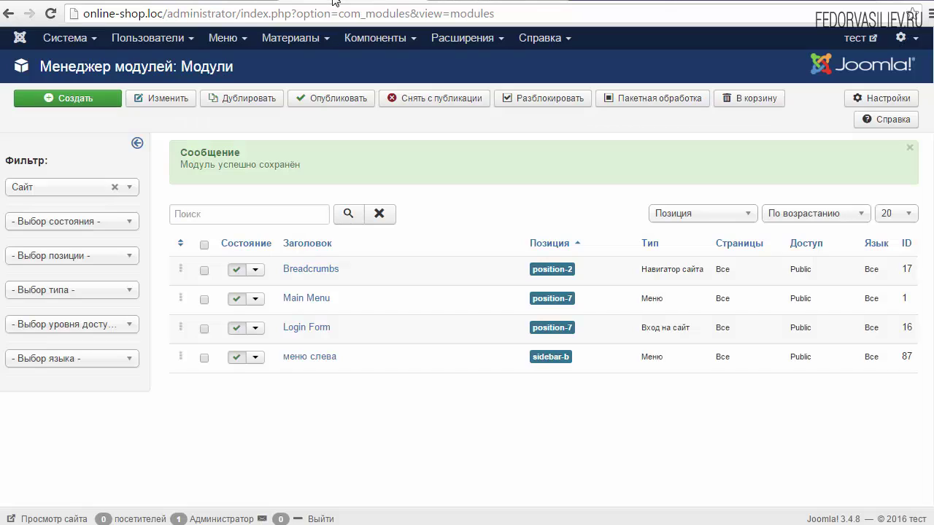
click(381, 40)
mouse_move(390, 66)
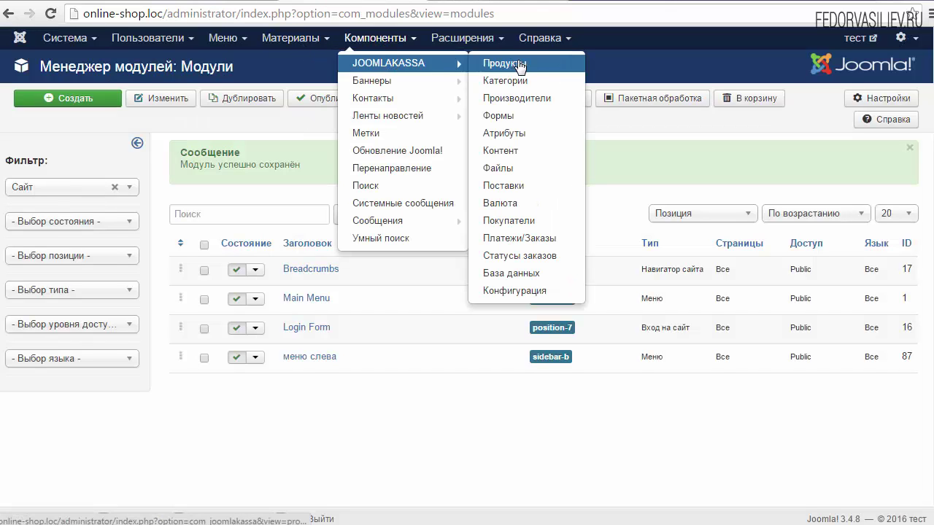
click(532, 208)
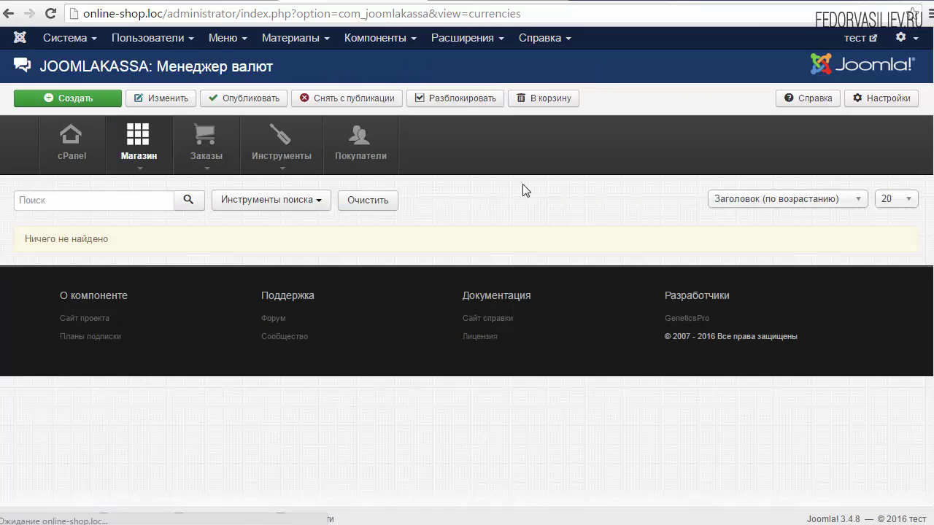
click(82, 98)
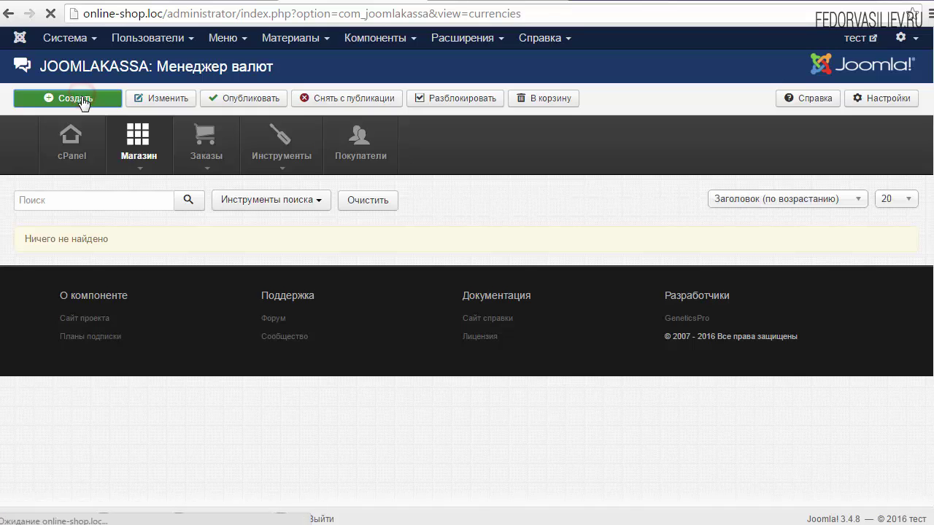
Enter RUB as both the title and the currency code of the new currency
click(73, 138)
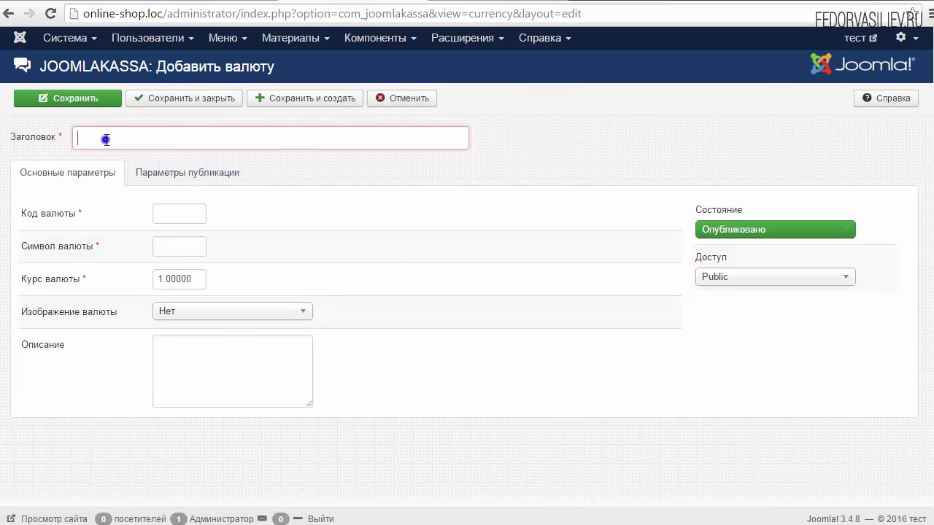
right_click(104, 137)
click(147, 230)
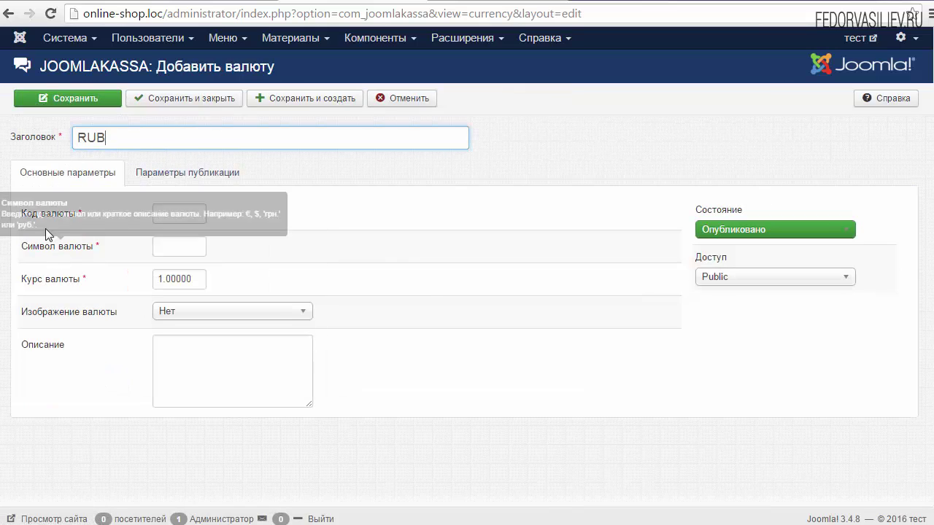
mouse_move(63, 218)
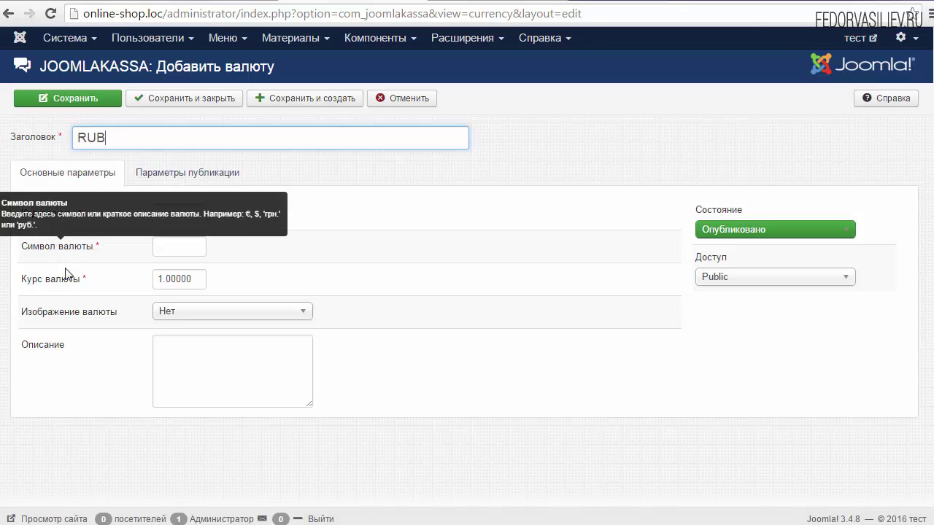
mouse_move(70, 286)
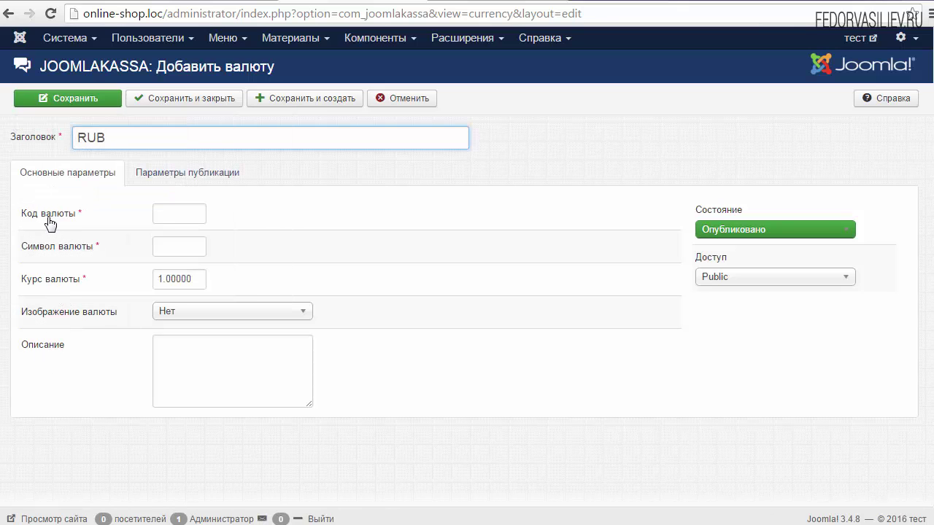
right_click(177, 213)
click(200, 297)
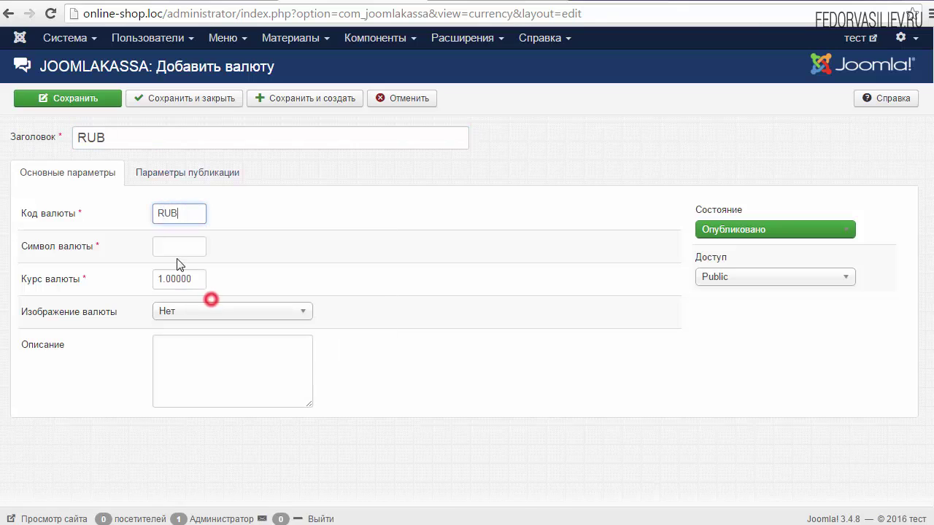
double_click(188, 212)
click(275, 215)
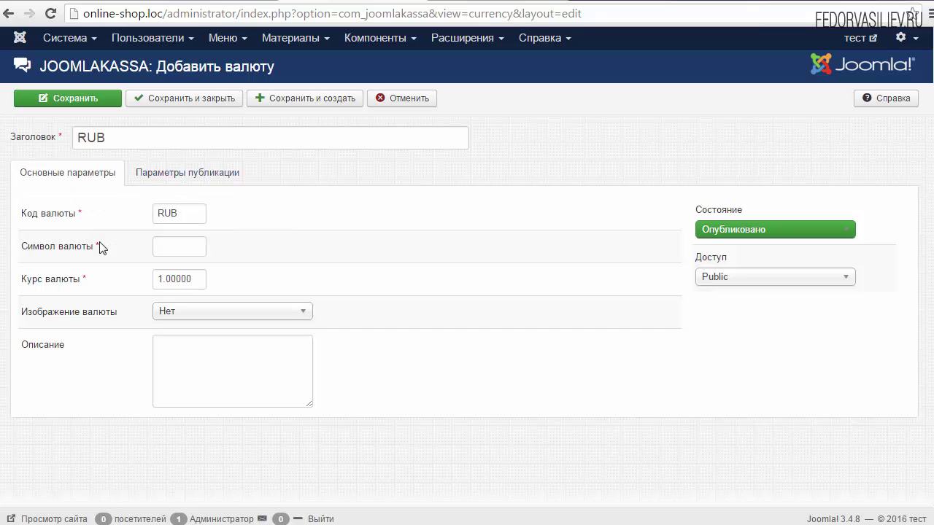
Set the currency symbol to "руб" and keep the exchange rate at 1.00000
mouse_move(100, 251)
right_click(173, 248)
click(215, 334)
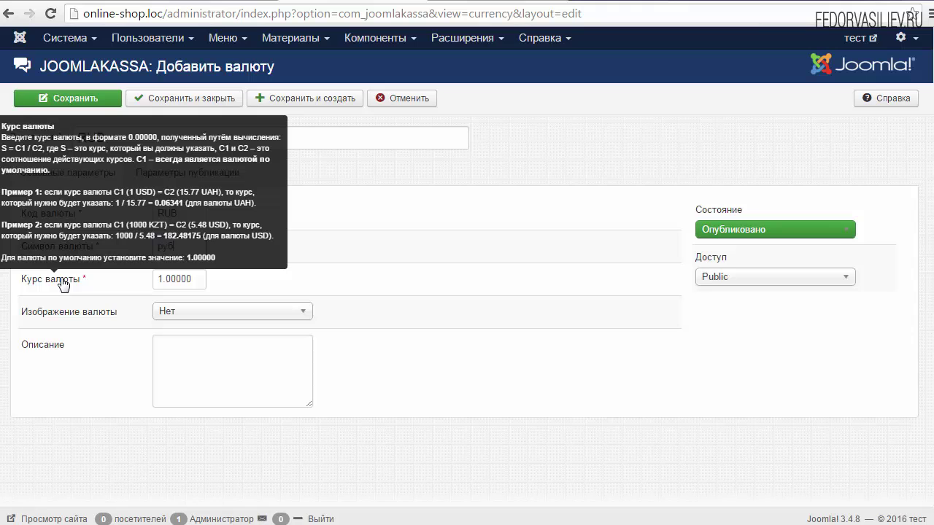
double_click(196, 275)
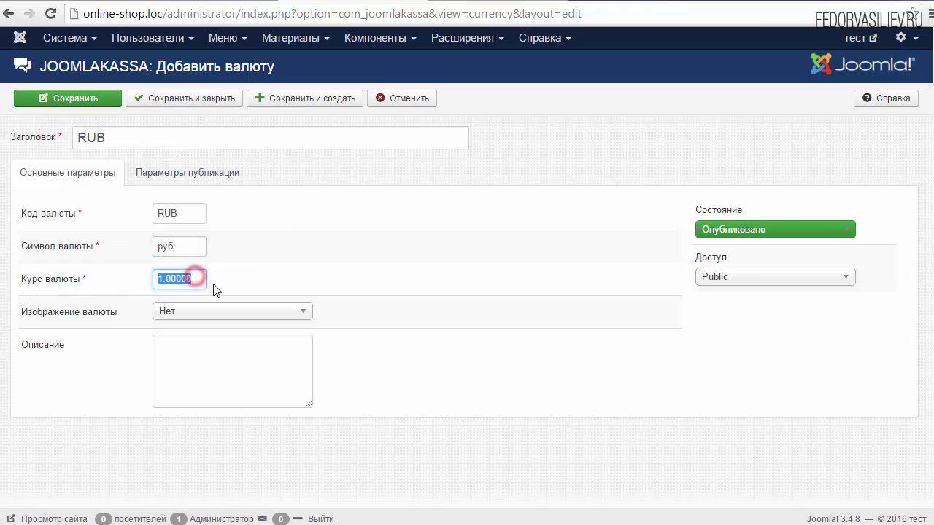
click(251, 274)
Choose ru_ru as the currency image, leave the description empty, then save and close the currency
mouse_move(22, 313)
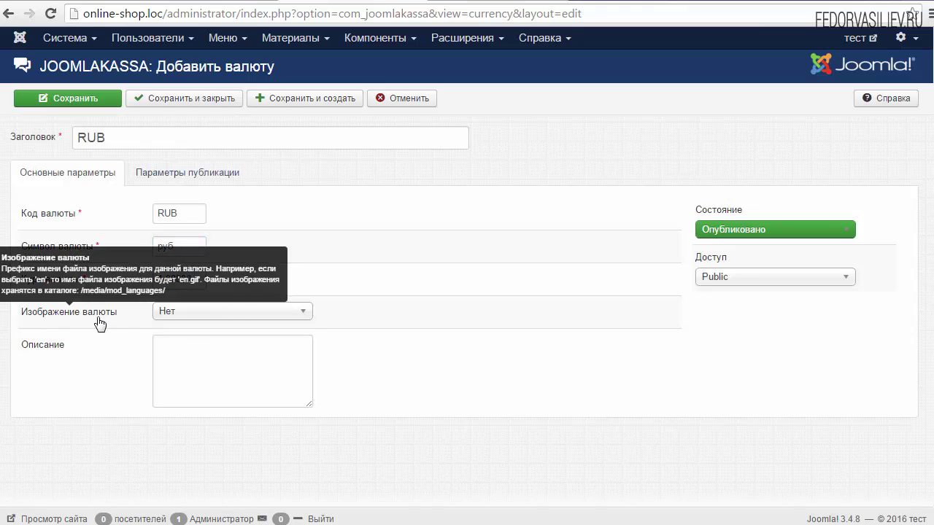
click(211, 313)
drag(305, 363, 177, 467)
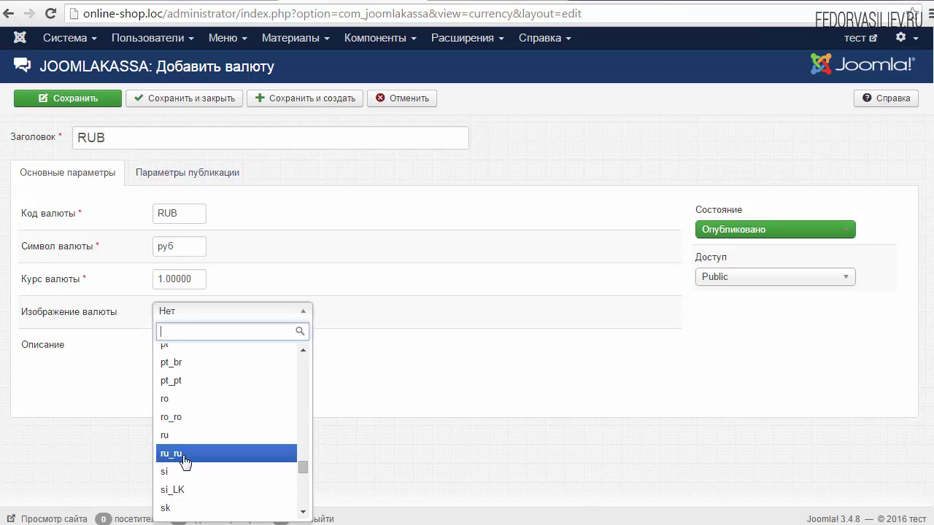
click(186, 453)
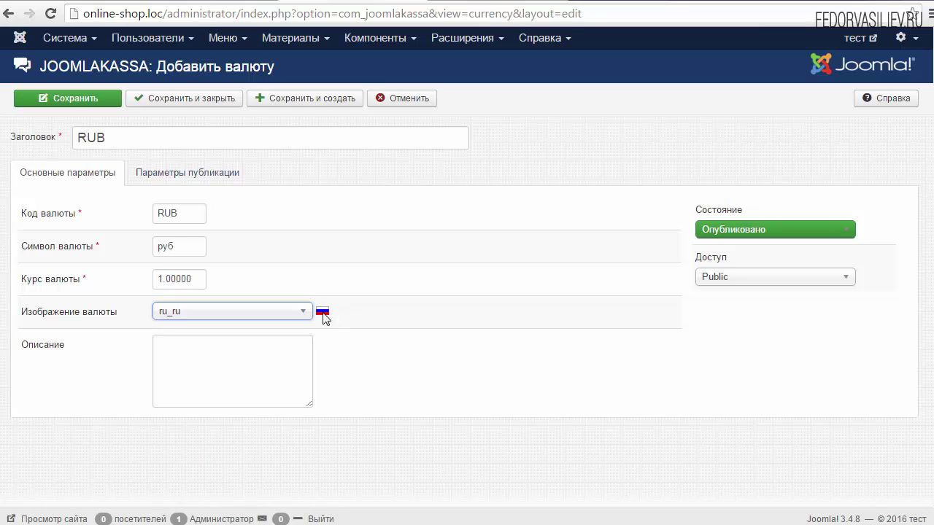
click(189, 365)
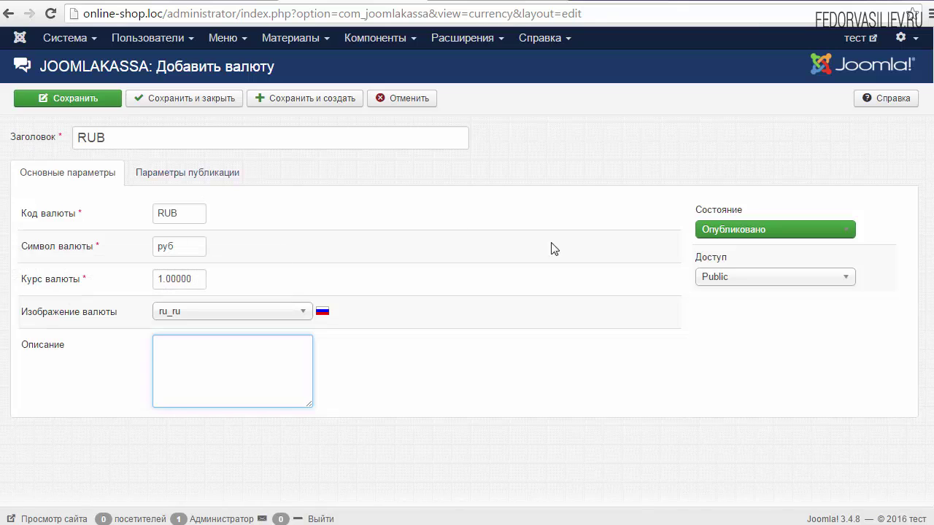
click(184, 97)
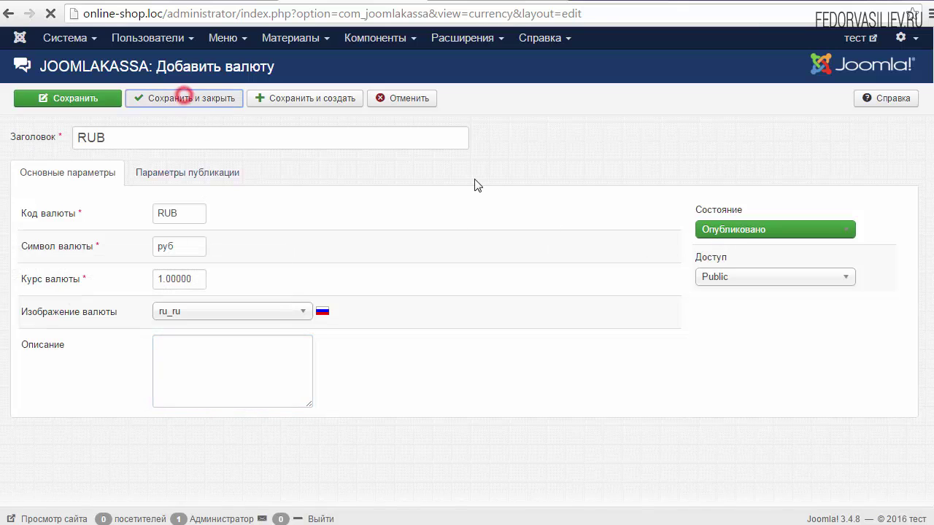
scroll(221, 301, down, 1)
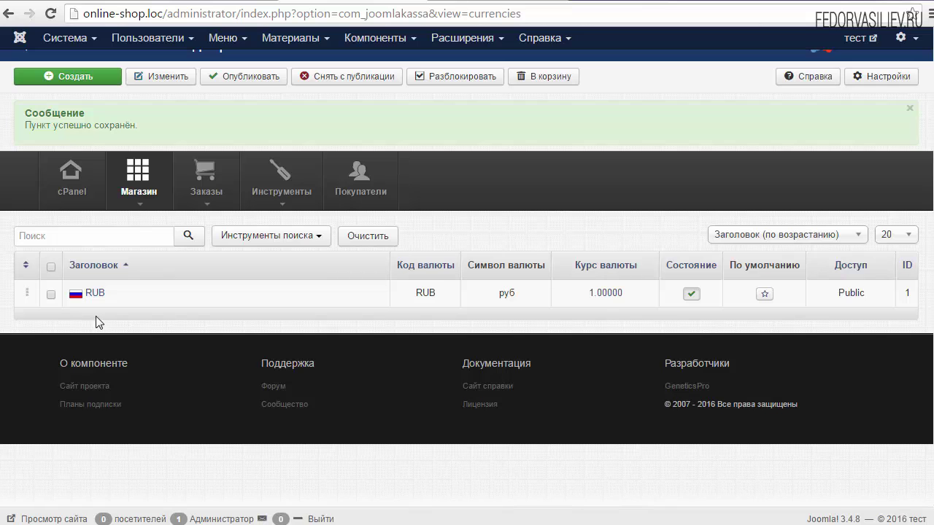
Switch to the demomagazin.loc front page and examine the currencies offered by its "Переключатель валют" module
click(85, 0)
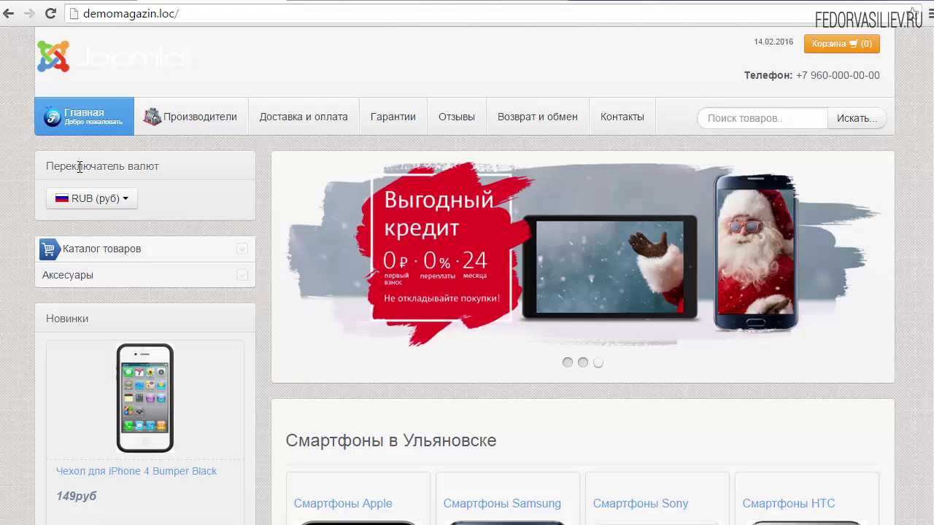
drag(82, 166, 160, 166)
click(175, 195)
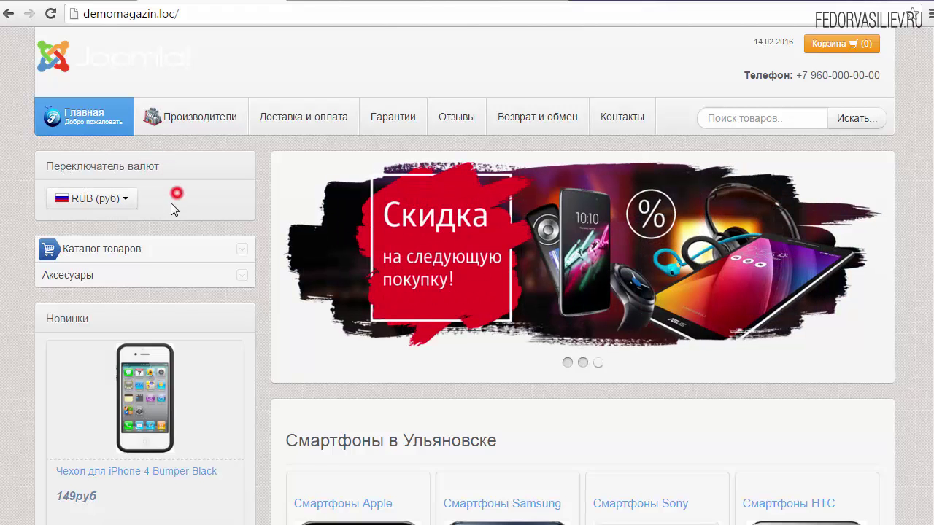
scroll(172, 198, down, 3)
scroll(172, 199, up, 2)
click(127, 129)
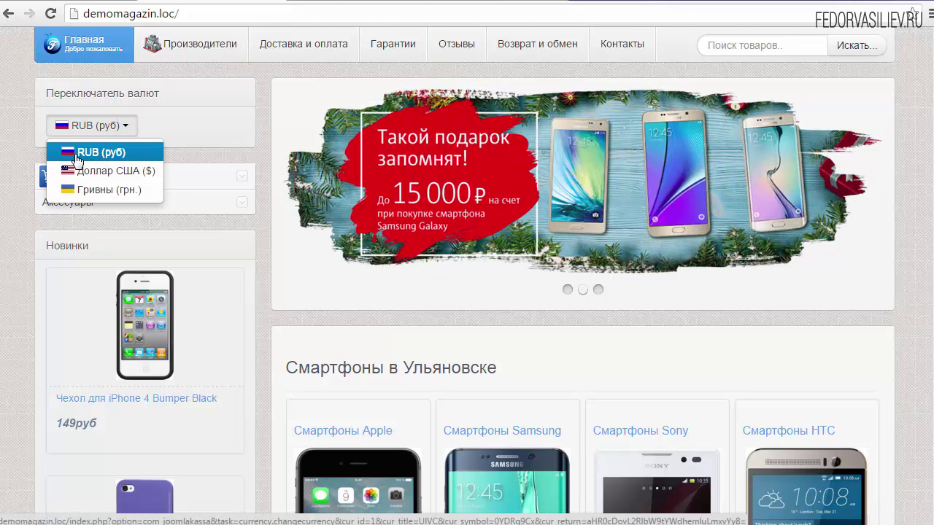
Review the RUB, Доллар США and Гривны choices in the currency switcher on the demomagazin.loc front page
click(182, 130)
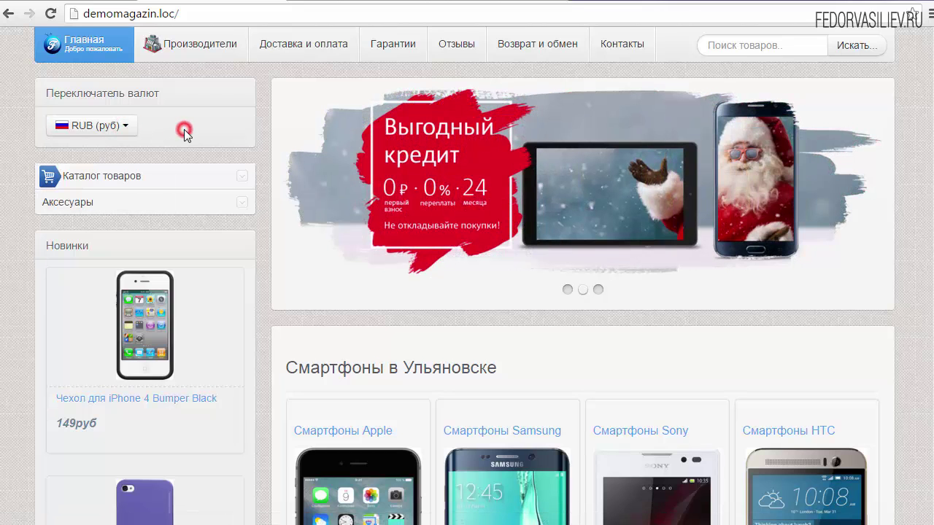
click(124, 126)
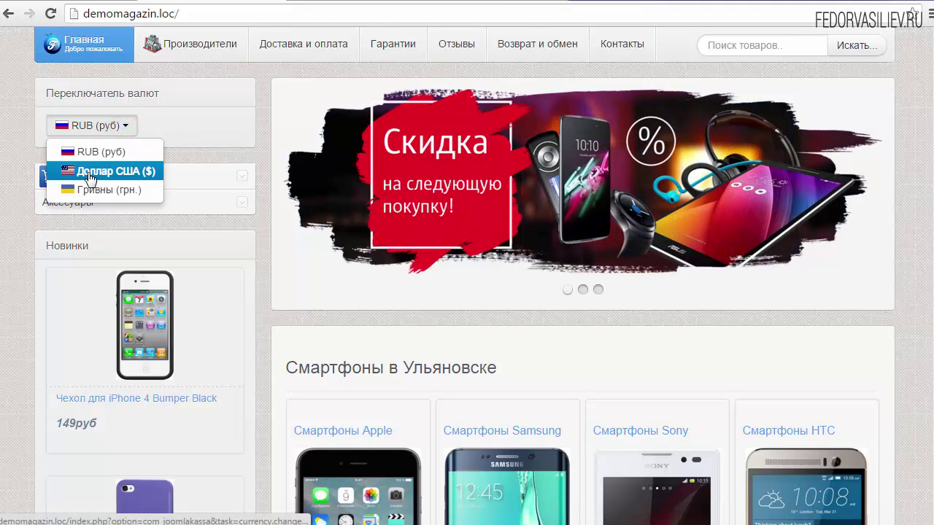
click(181, 132)
scroll(194, 163, down, 1)
scroll(265, 284, down, 4)
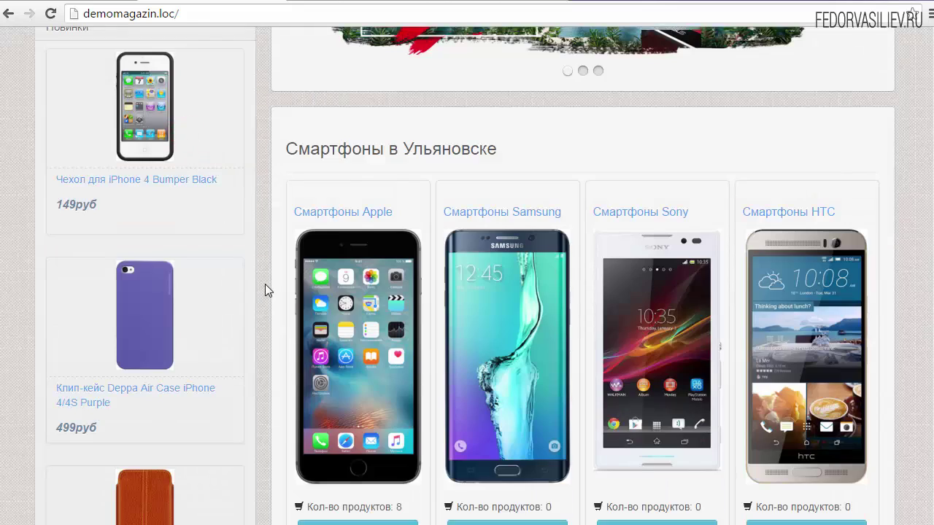
scroll(237, 272, up, 4)
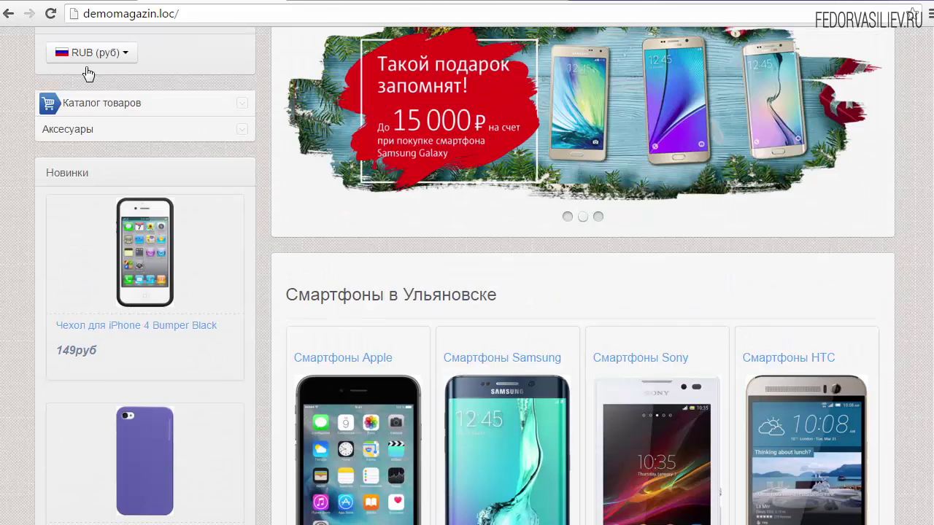
click(124, 54)
click(195, 83)
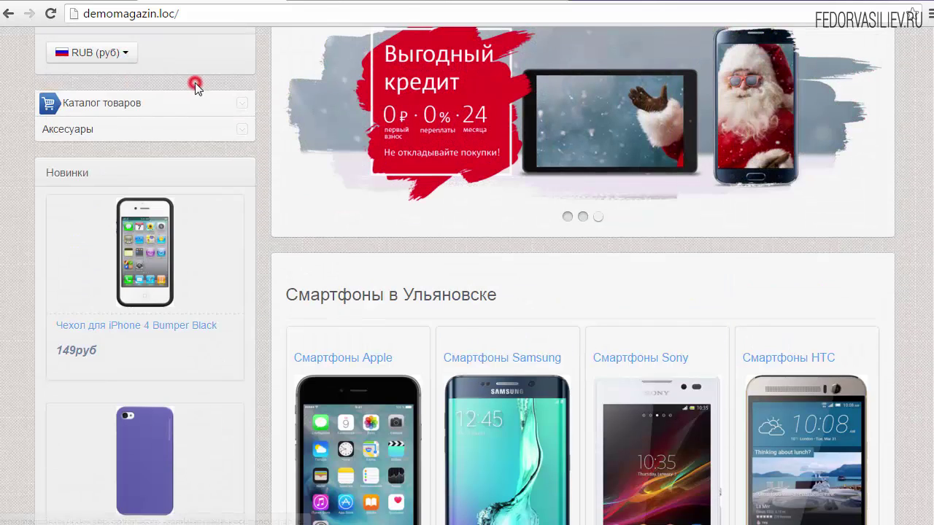
click(110, 55)
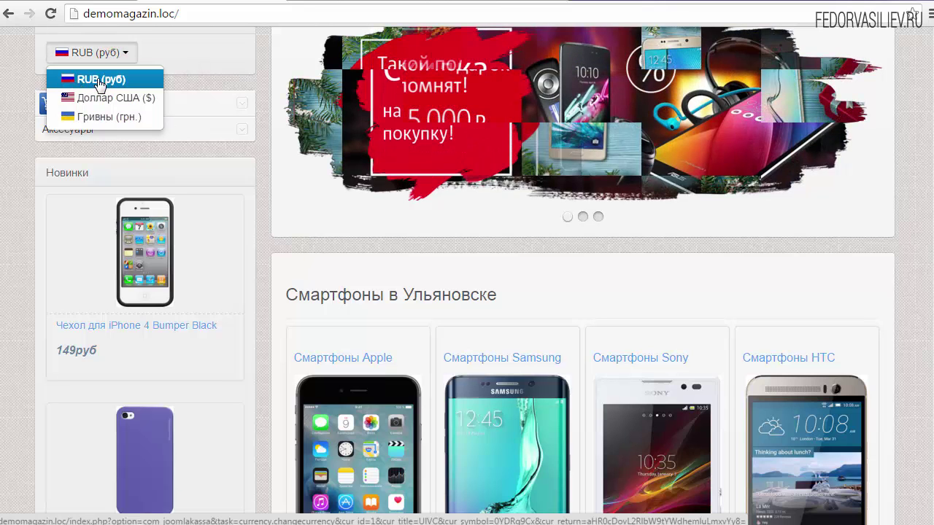
click(190, 74)
Open the Apple iPhone 6S Plus 64GB Space product from the "Смартфоны Apple" category and examine its price in roubles
scroll(150, 131, down, 2)
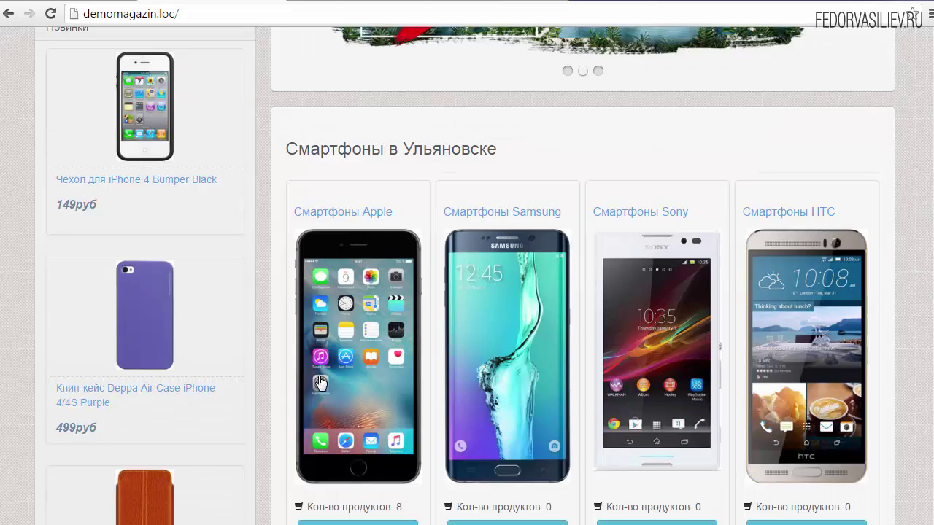
click(347, 271)
scroll(806, 268, down, 8)
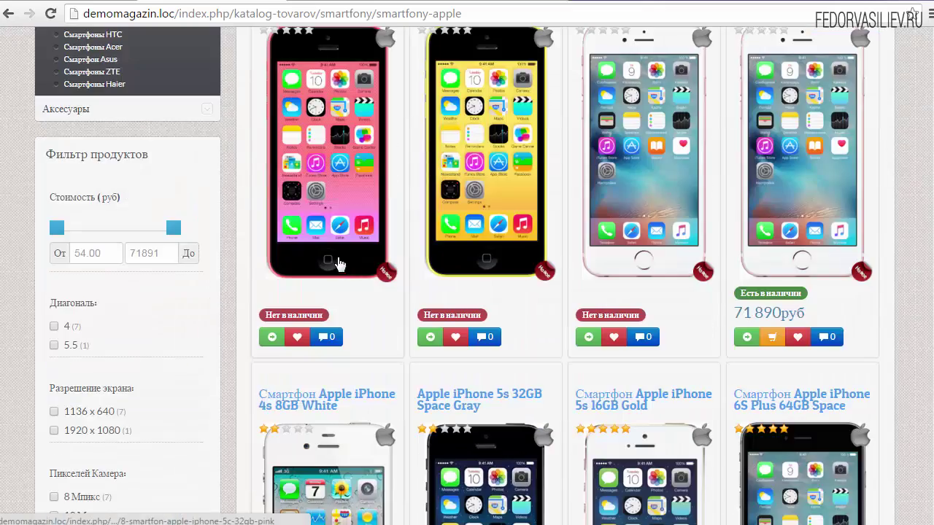
click(806, 268)
scroll(549, 236, down, 3)
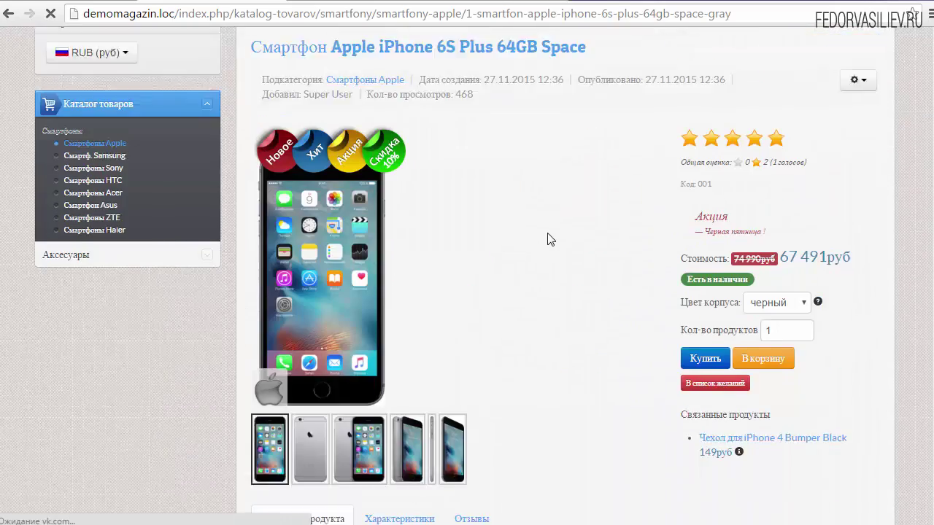
scroll(549, 236, up, 1)
drag(783, 258, 860, 258)
click(846, 258)
scroll(372, 267, up, 2)
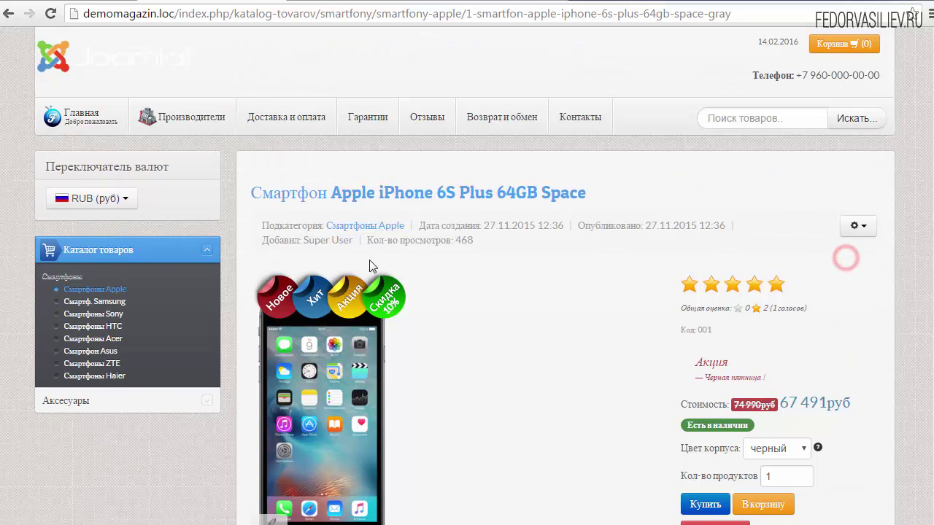
Switch the demo shop's currency to "Гривны (грн.)" and examine the converted price on the iPhone 6S Plus page
click(109, 198)
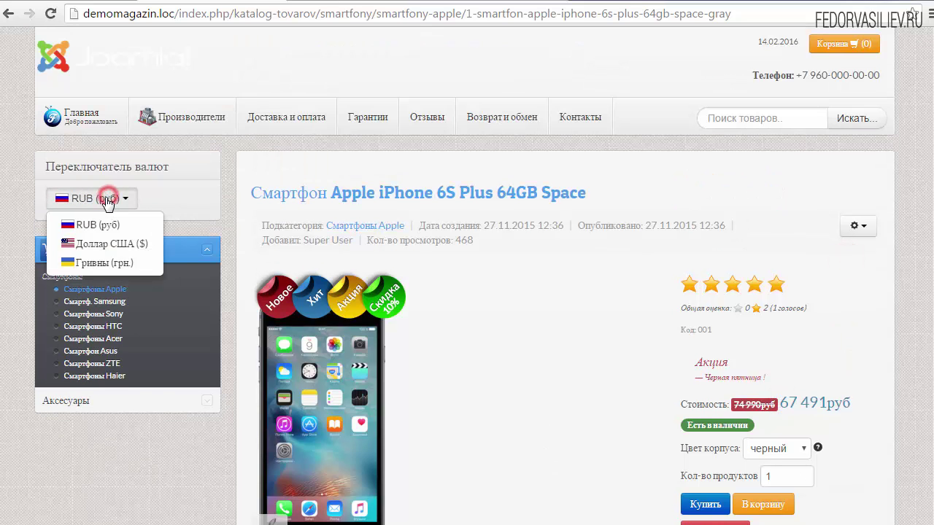
click(107, 264)
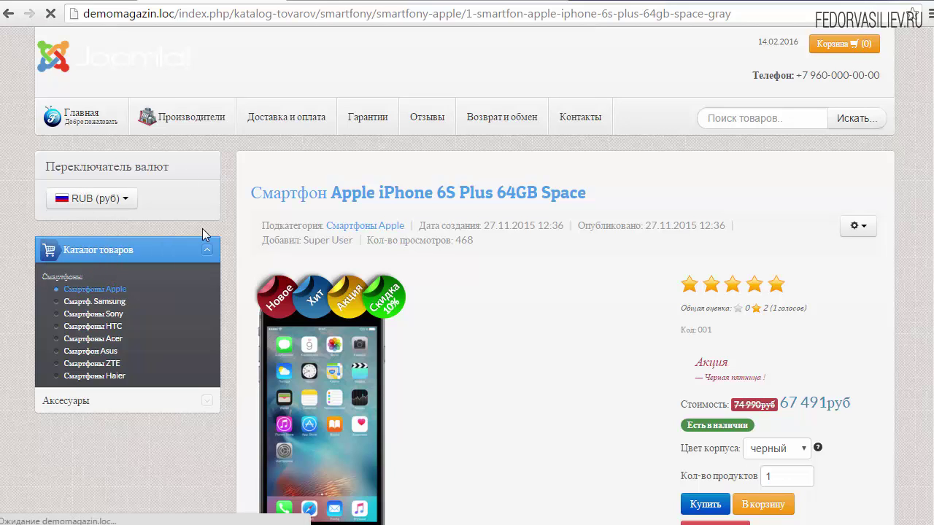
scroll(423, 335, down, 2)
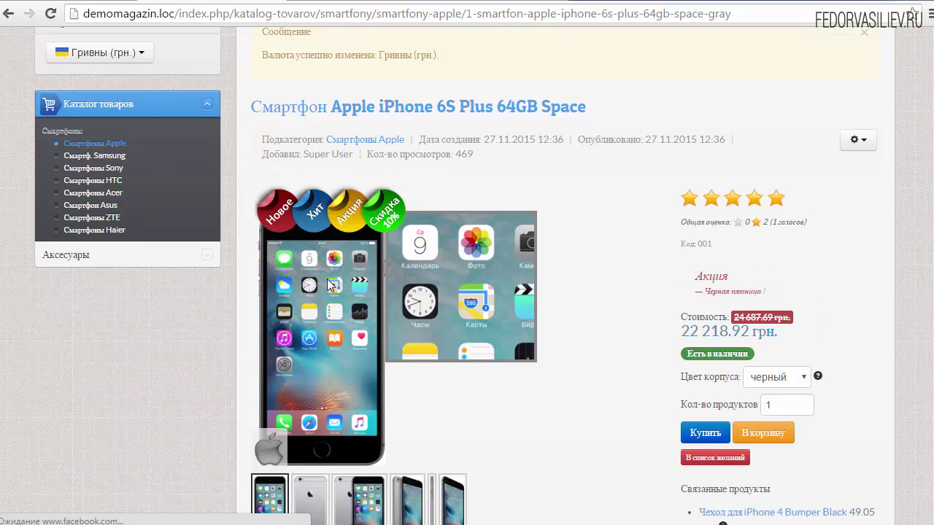
drag(690, 332, 772, 331)
click(702, 333)
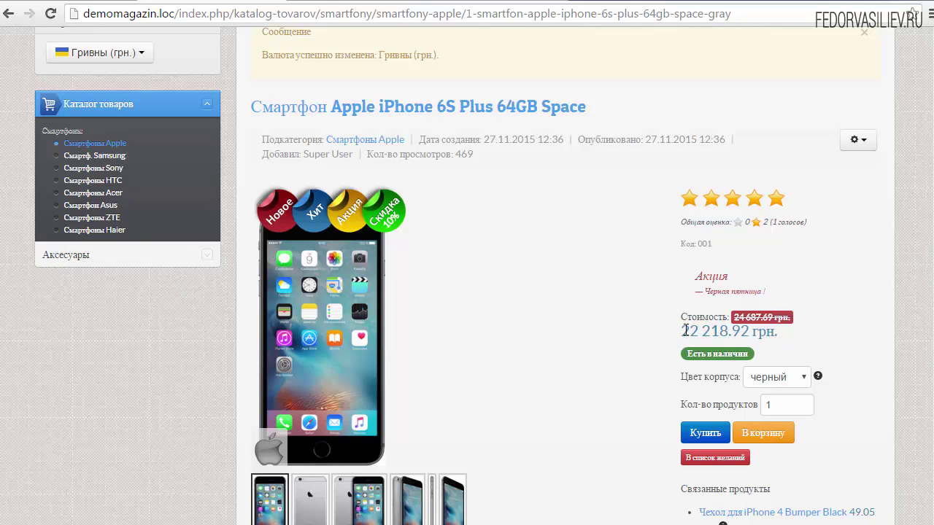
drag(686, 331, 781, 338)
click(714, 333)
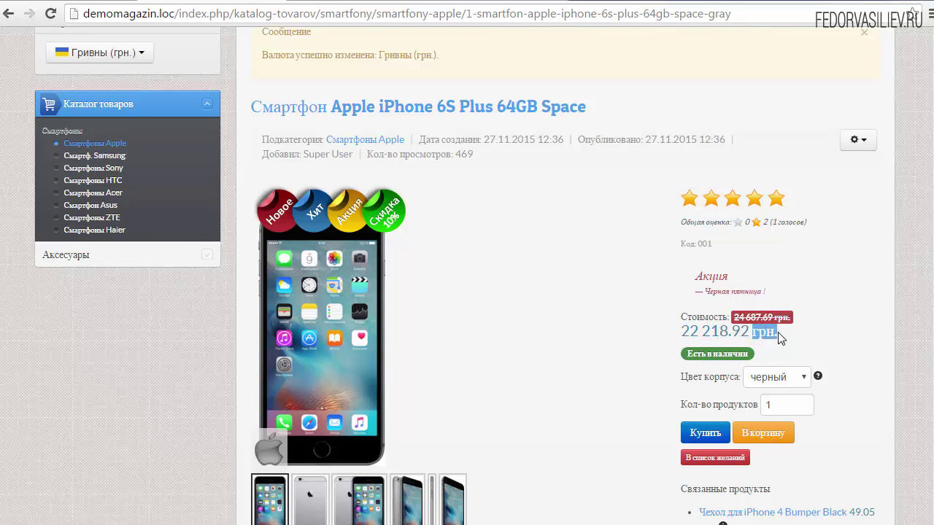
click(790, 332)
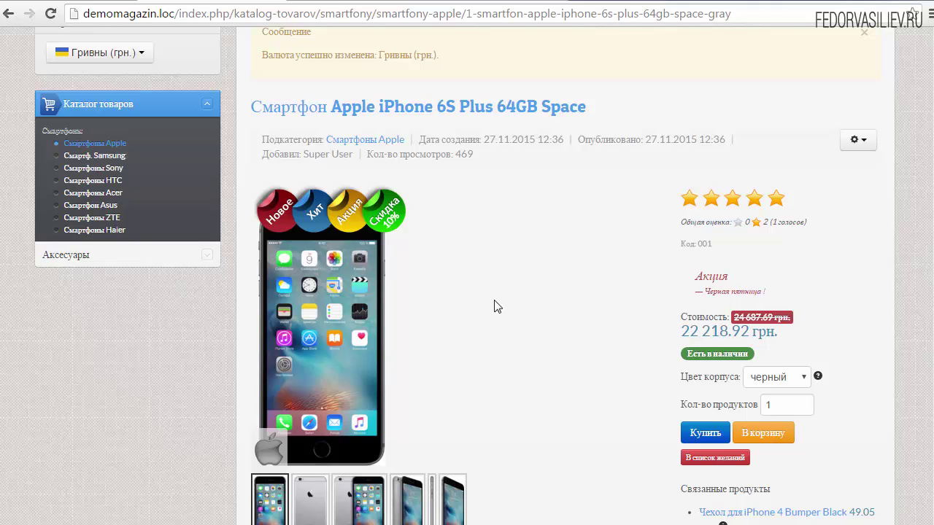
scroll(495, 306, down, 2)
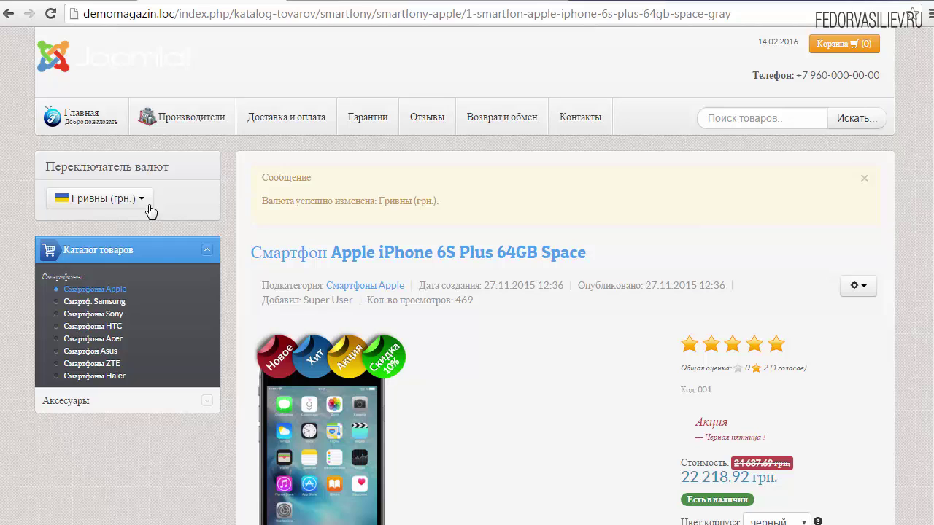
Switch the demo shop's currency back to "RUB (руб)"
click(146, 203)
click(118, 221)
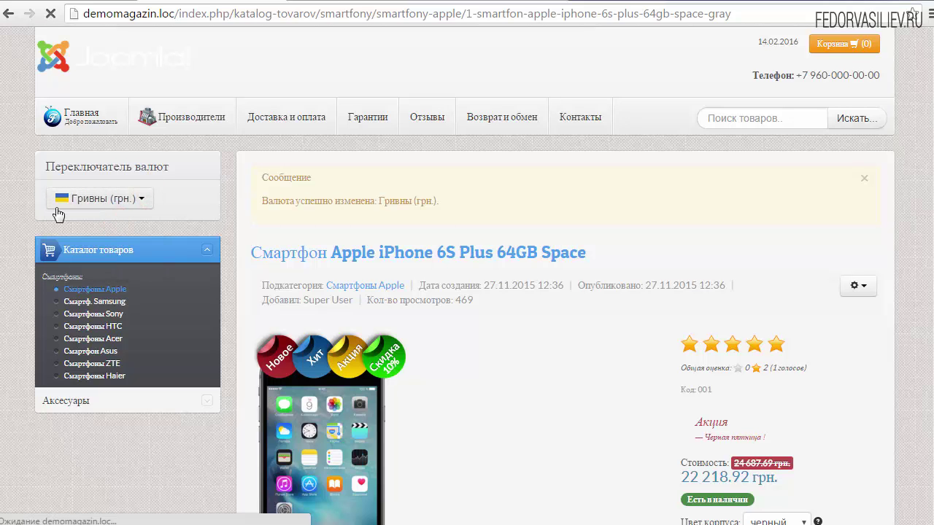
click(94, 203)
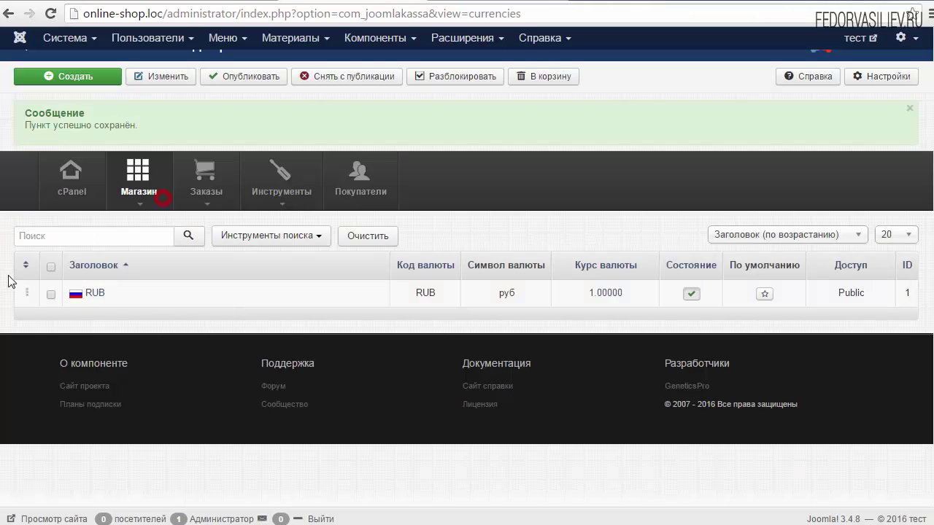
Return to the online-shop.loc currency manager and make RUB the default currency
drag(83, 292, 154, 294)
drag(730, 267, 799, 272)
click(794, 293)
click(765, 295)
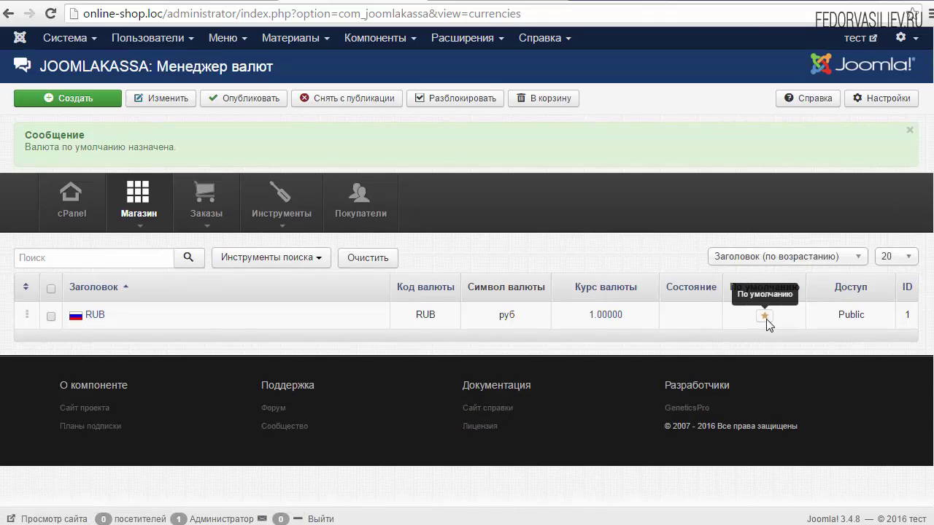
drag(199, 151, 25, 135)
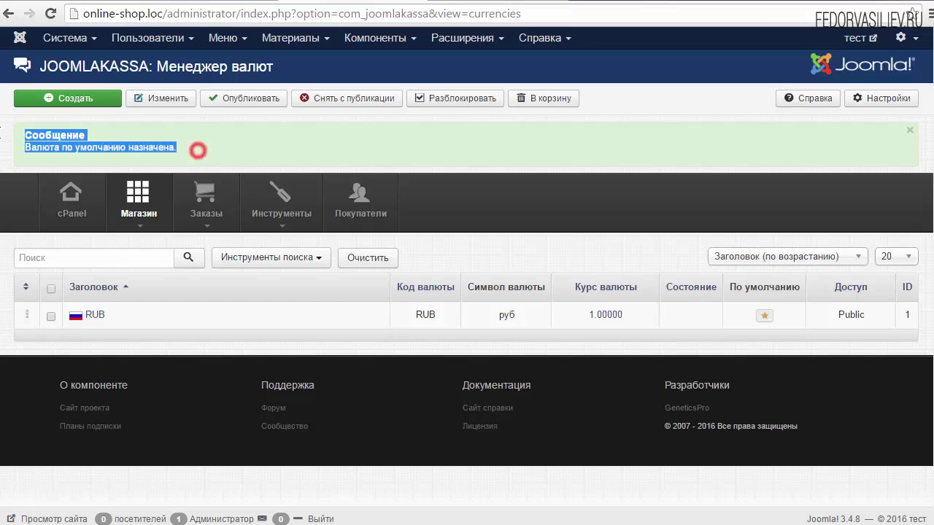
click(131, 142)
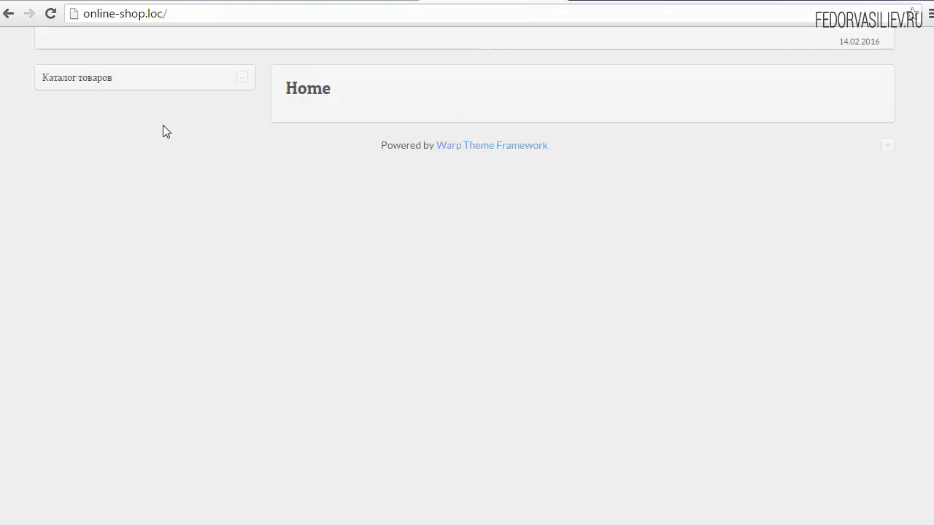
Switch to the online-shop.loc front page, open "Смартфоны Apple" in the product catalogue and check how the product prices are displayed
click(90, 84)
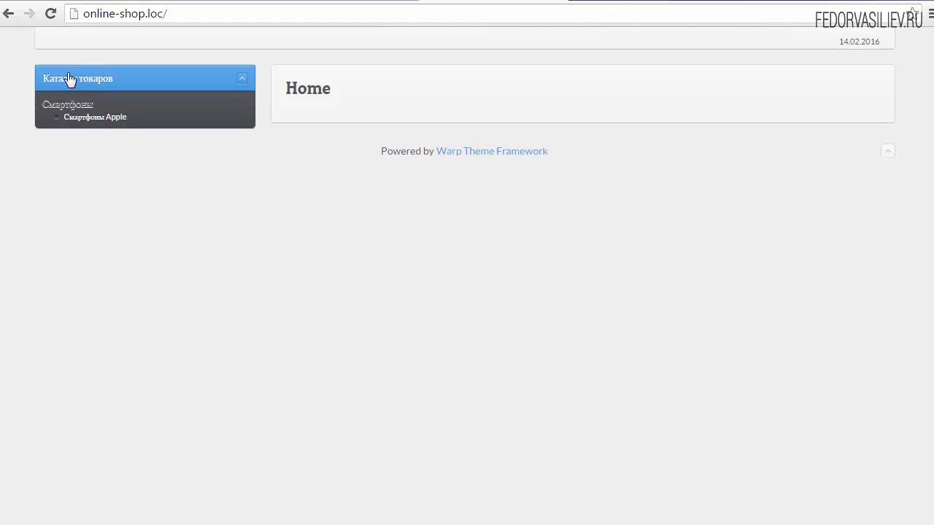
click(81, 118)
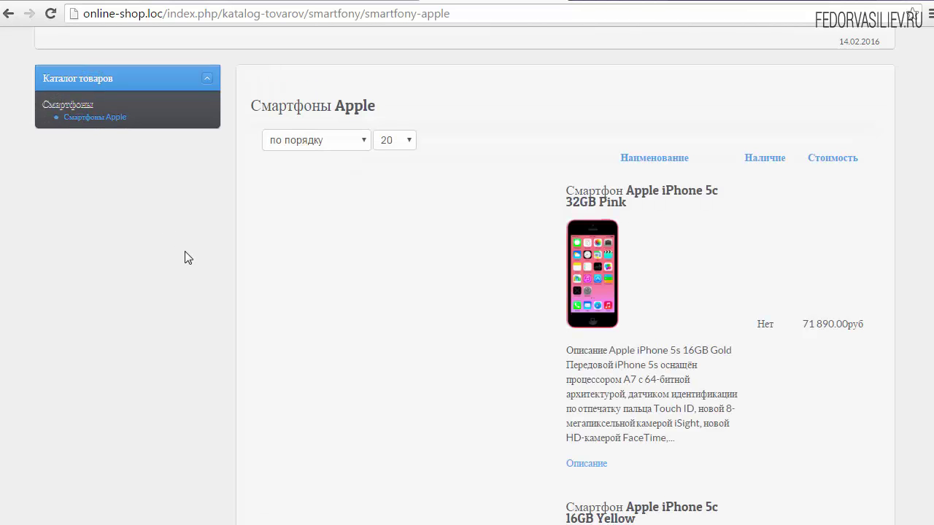
scroll(566, 292, down, 13)
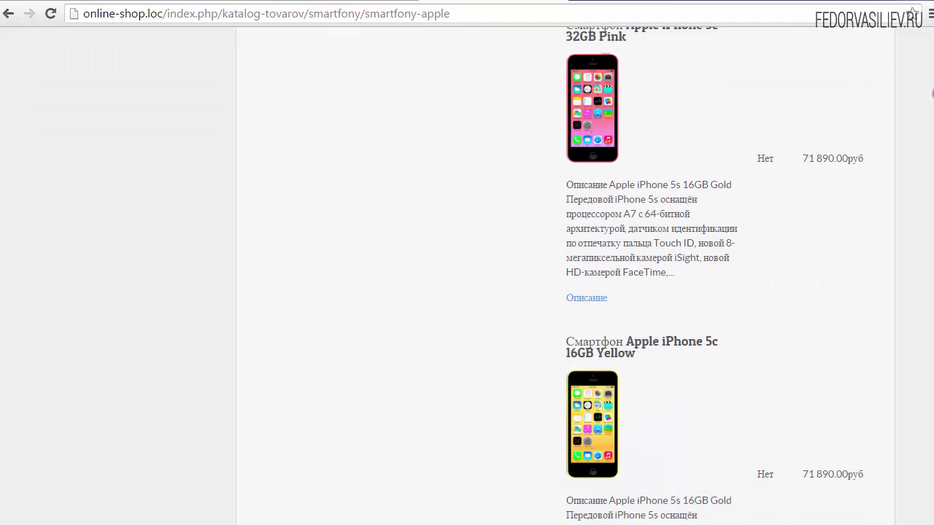
scroll(931, 490, down, 17)
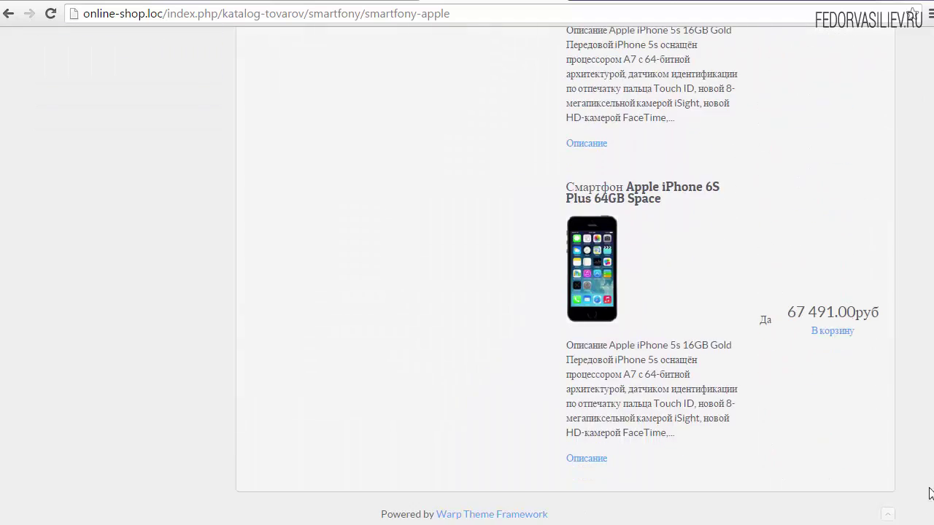
drag(932, 493, 910, 46)
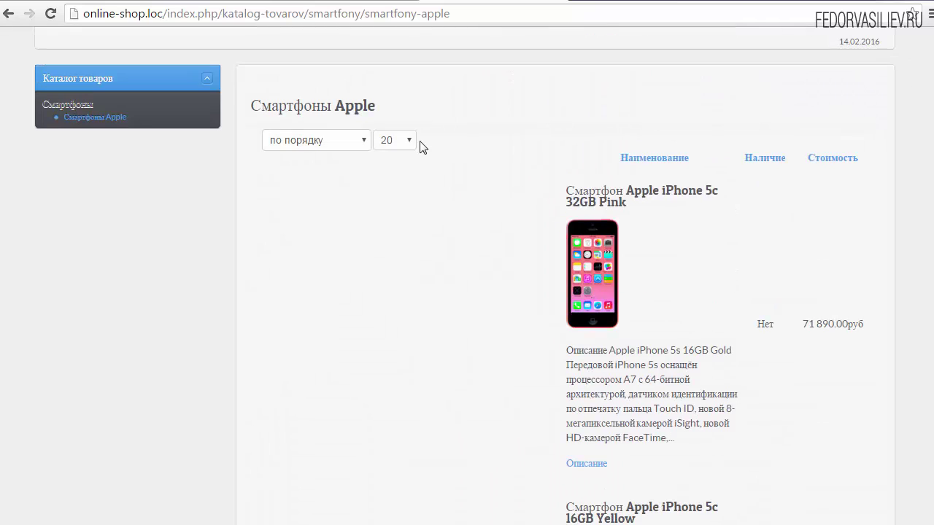